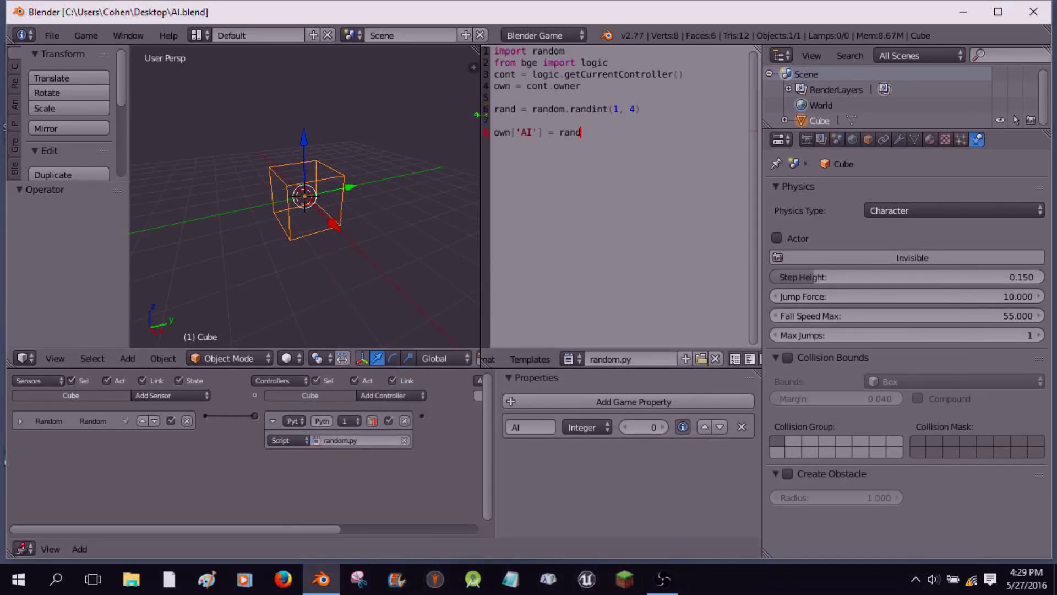
# - Widen the 3D viewport against the script editor and test-run the game to check the random AI property
pyautogui.moveTo(478, 114); pyautogui.dragTo(578, 134)
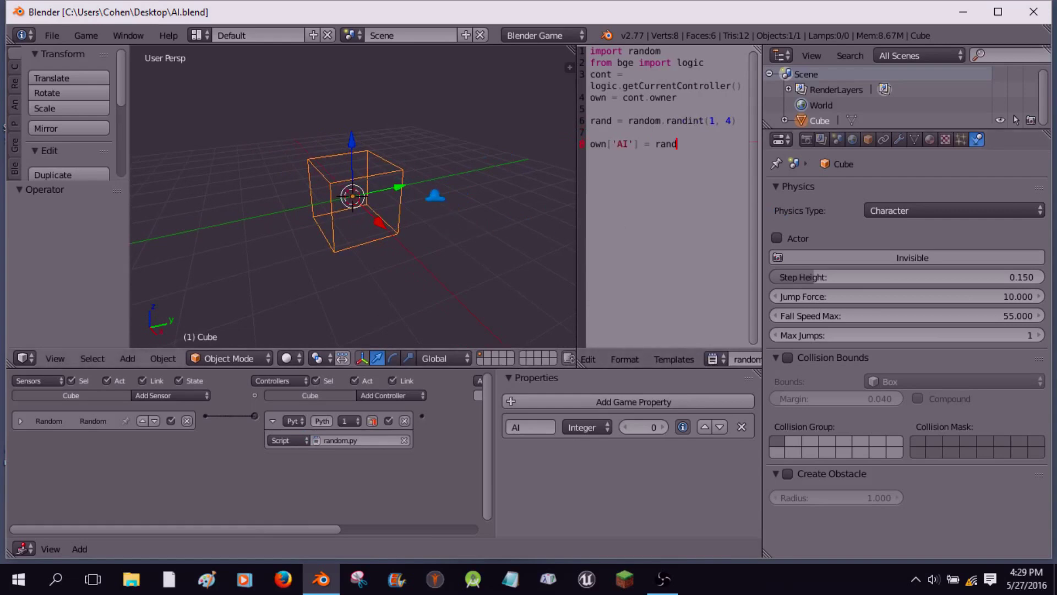
pyautogui.press('p')
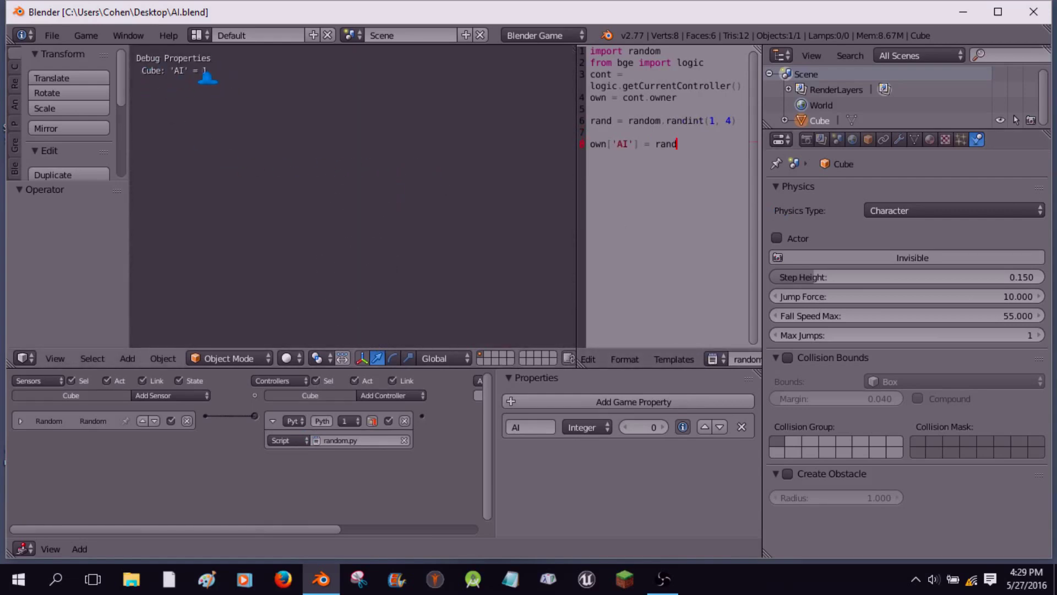
pyautogui.press('Escape')
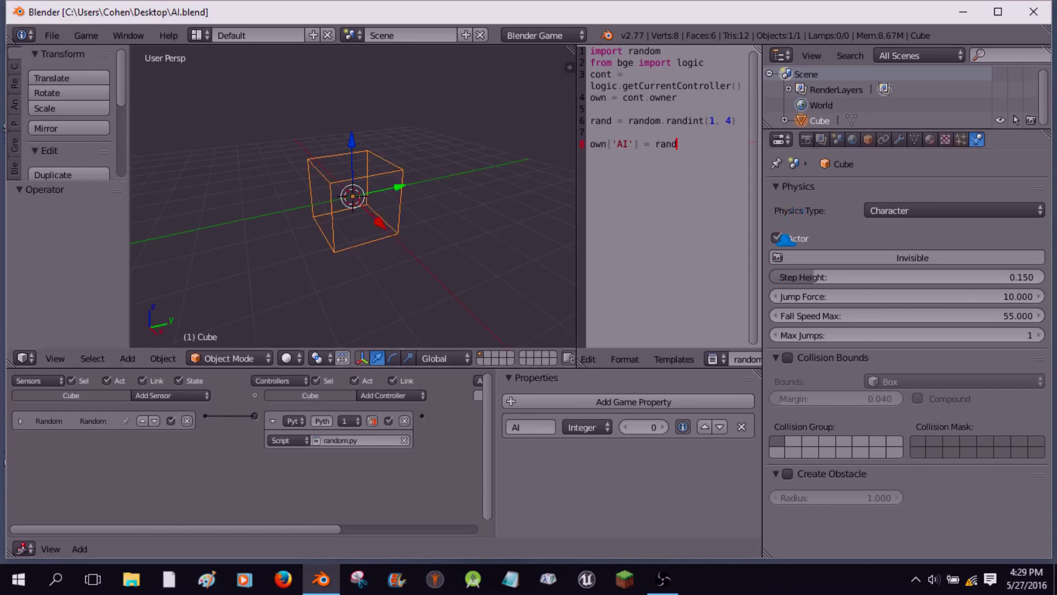
# - Enable Actor in the Cube's Character physics and collapse its Python controller
pyautogui.click(777, 238)
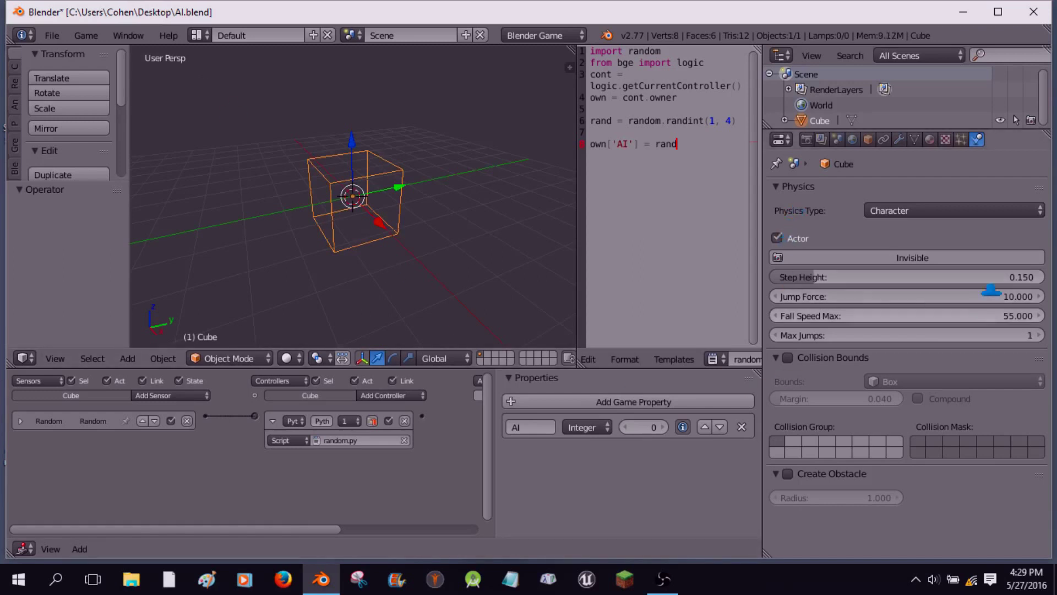
pyautogui.click(272, 422)
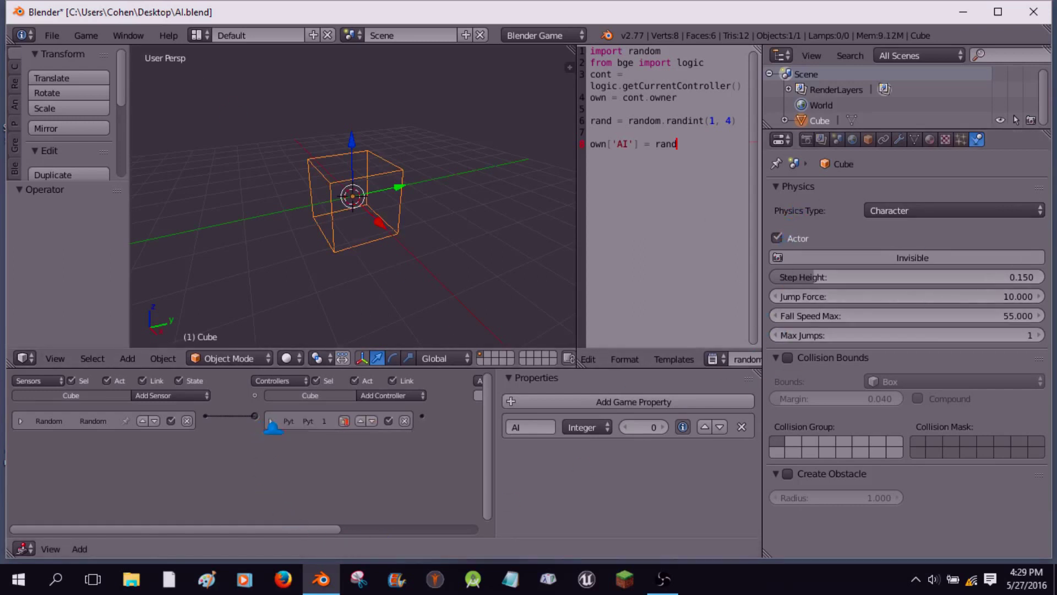
# - Add four Property sensors to the Cube
pyautogui.click(184, 395)
pyautogui.click(185, 401)
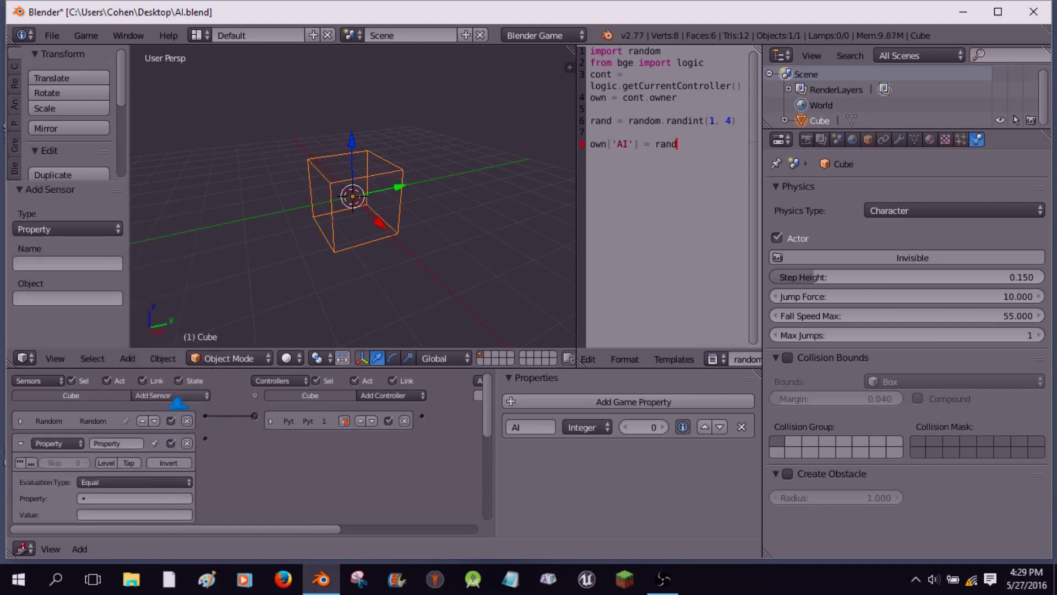
pyautogui.click(178, 401)
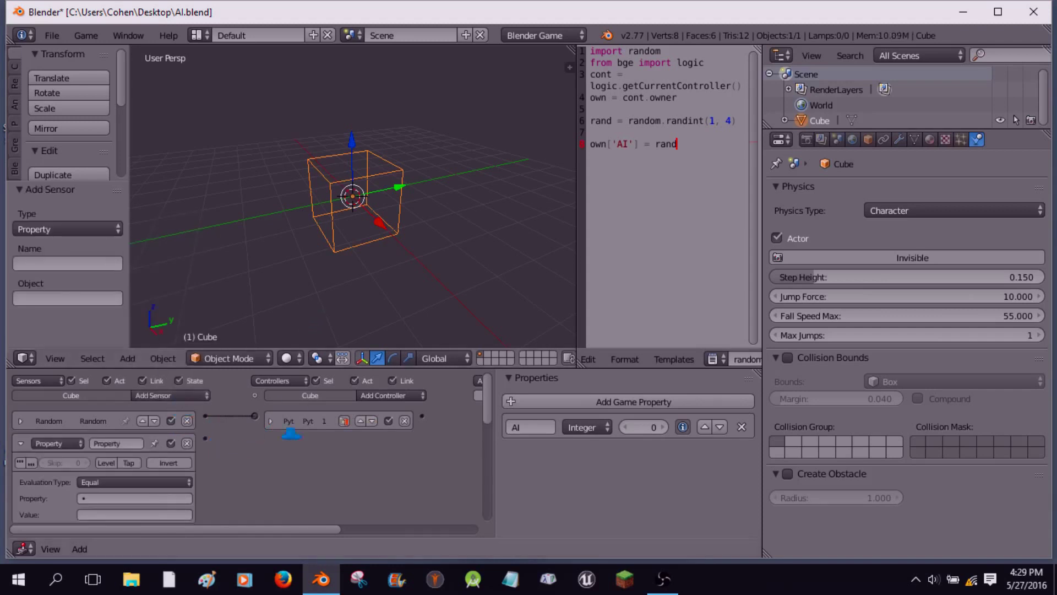
# - Set the first Property sensor to check that AI equals 1, and collapse it
pyautogui.keyDown('ctrl'); pyautogui.moveTo(284, 414); pyautogui.dragTo(253, 519, button='middle'); pyautogui.keyUp('ctrl')
pyautogui.moveTo(487, 438)
pyautogui.mouseDown()
pyautogui.moveTo(486, 524)
pyautogui.moveTo(480, 441)
pyautogui.mouseUp()
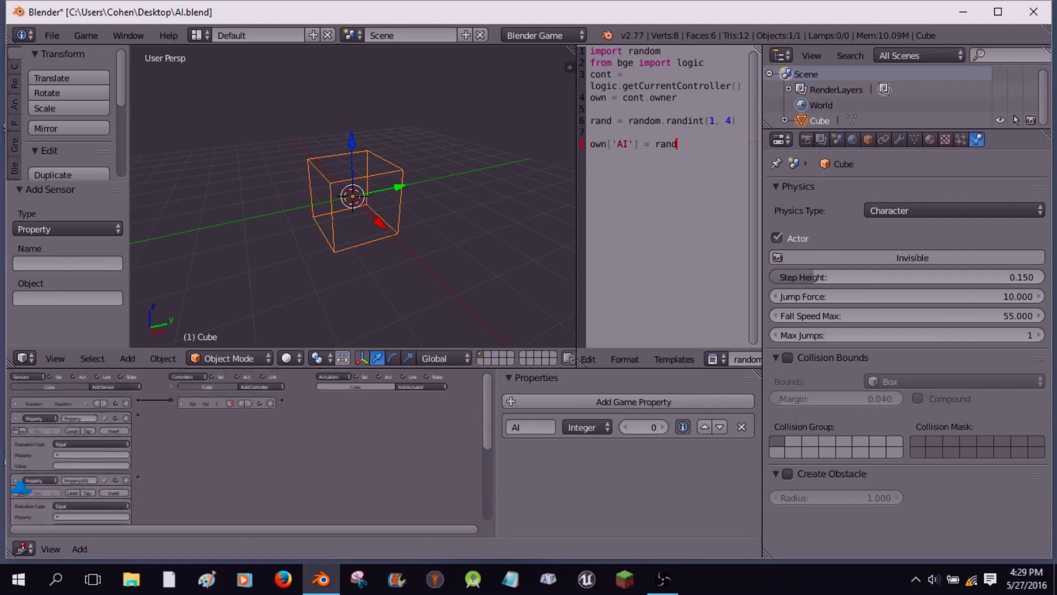
pyautogui.scroll(8, 113, 463)
pyautogui.moveTo(113, 478); pyautogui.dragTo(384, 475, button='middle')
pyautogui.scroll(-3, 127, 491)
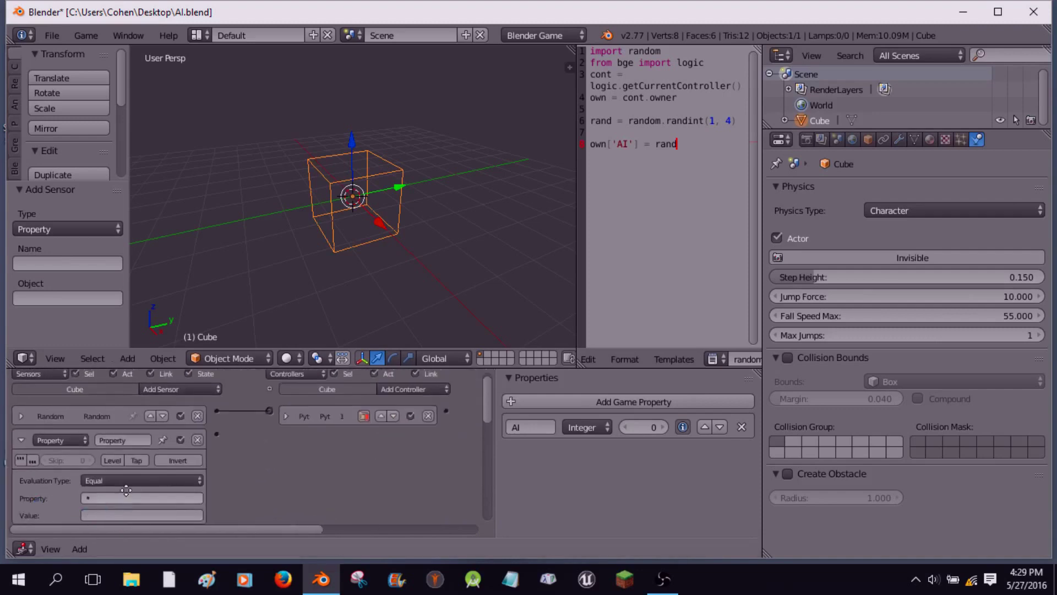
pyautogui.scroll(-2, 126, 489)
pyautogui.click(126, 433)
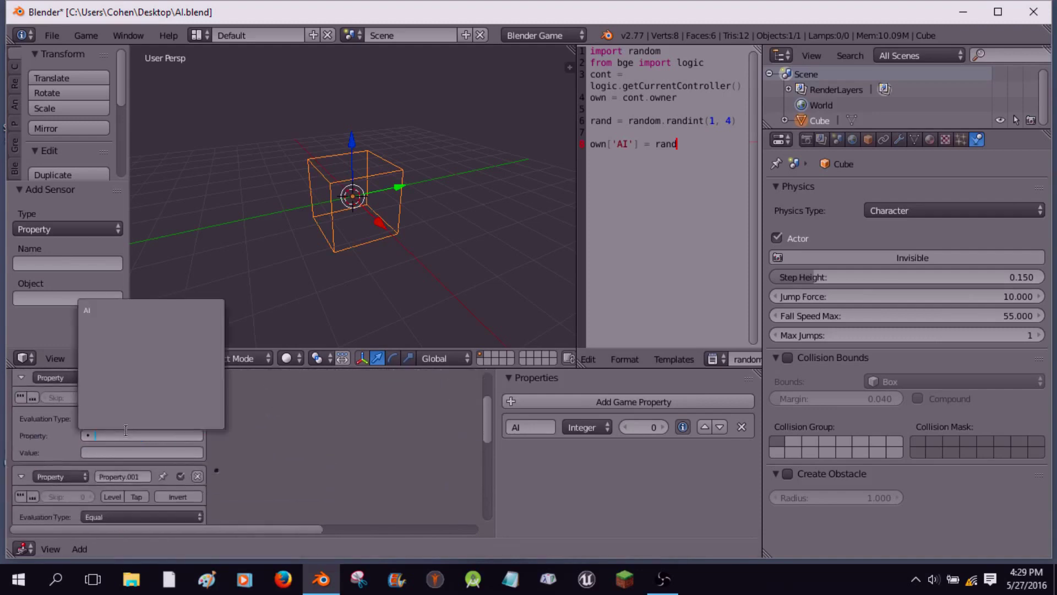
pyautogui.click(124, 310)
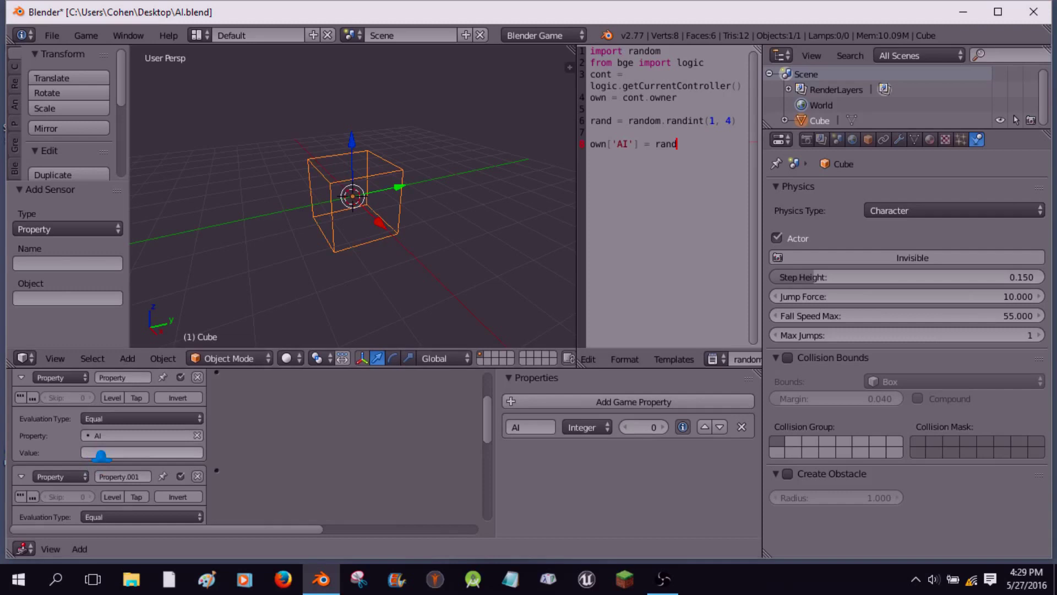
pyautogui.click(100, 455)
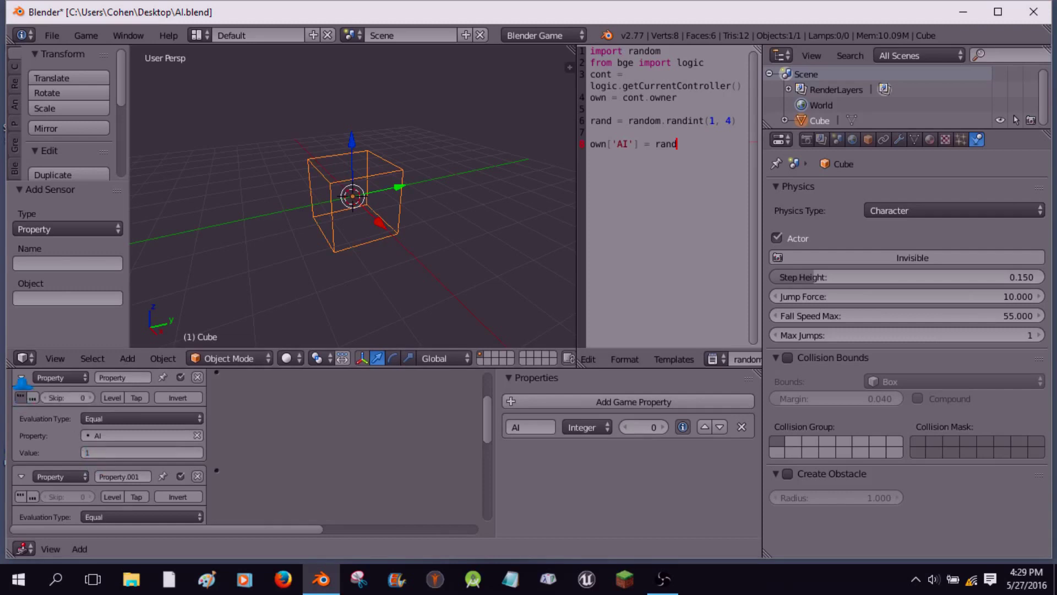
pyautogui.click(21, 378)
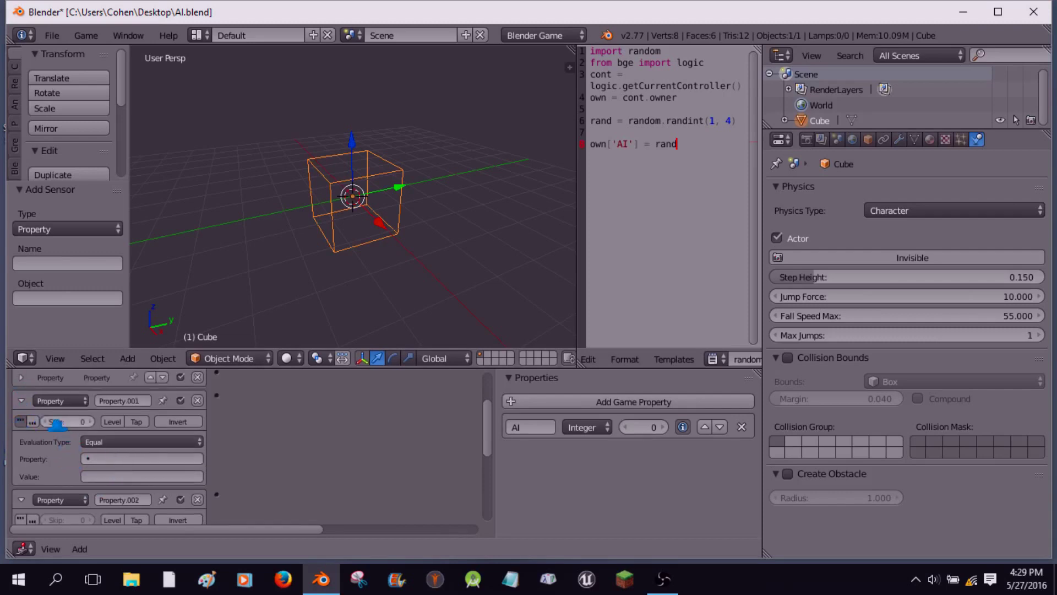
pyautogui.click(21, 377)
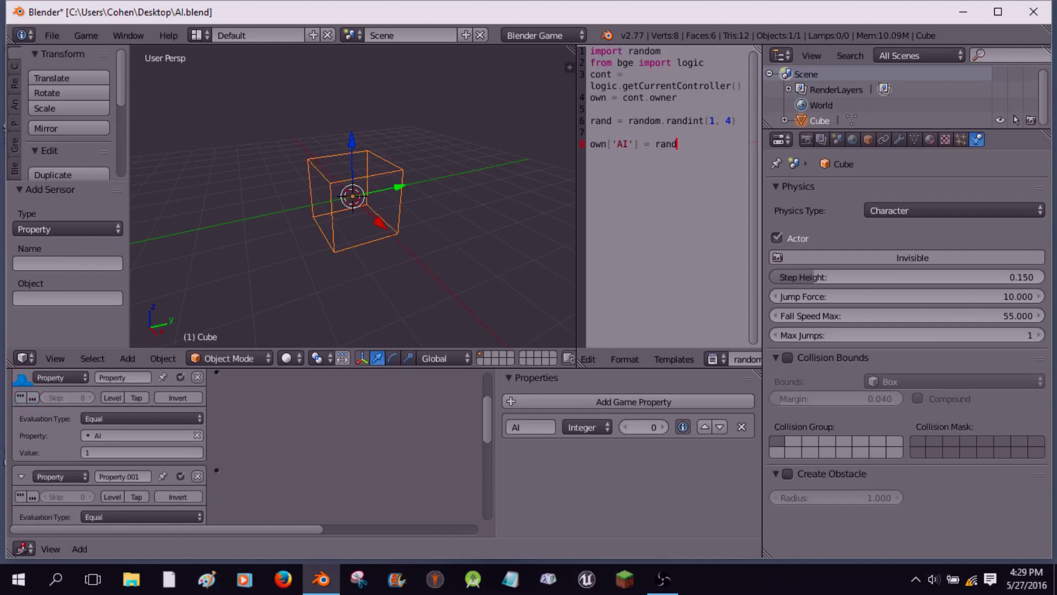
pyautogui.click(21, 378)
# - Assign AI to the Property.001 sensor, fill in its comparison value, and collapse it
pyautogui.click(118, 459)
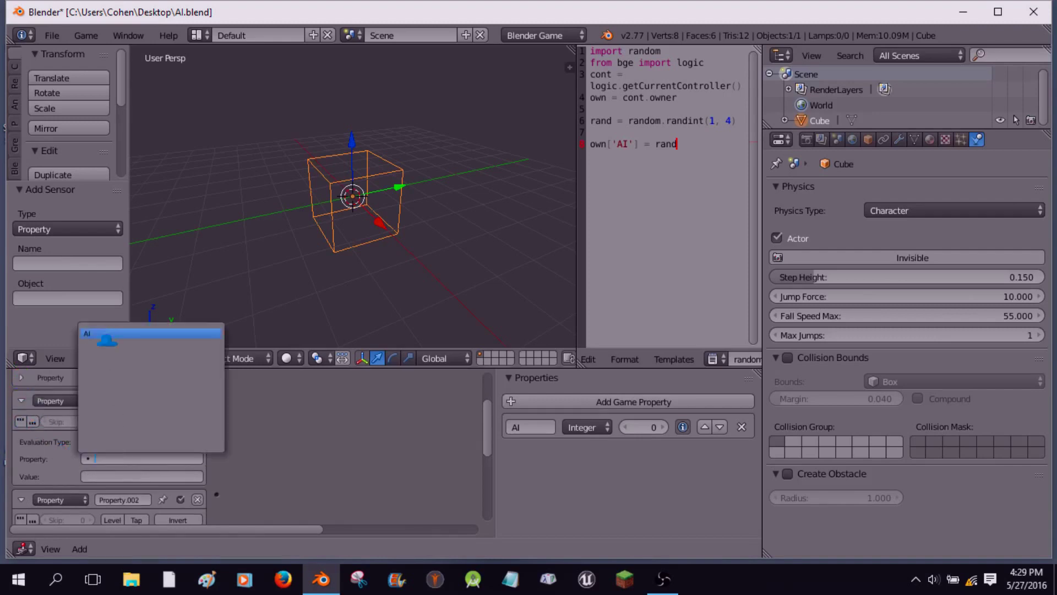
pyautogui.click(99, 333)
pyautogui.click(117, 477)
pyautogui.click(20, 400)
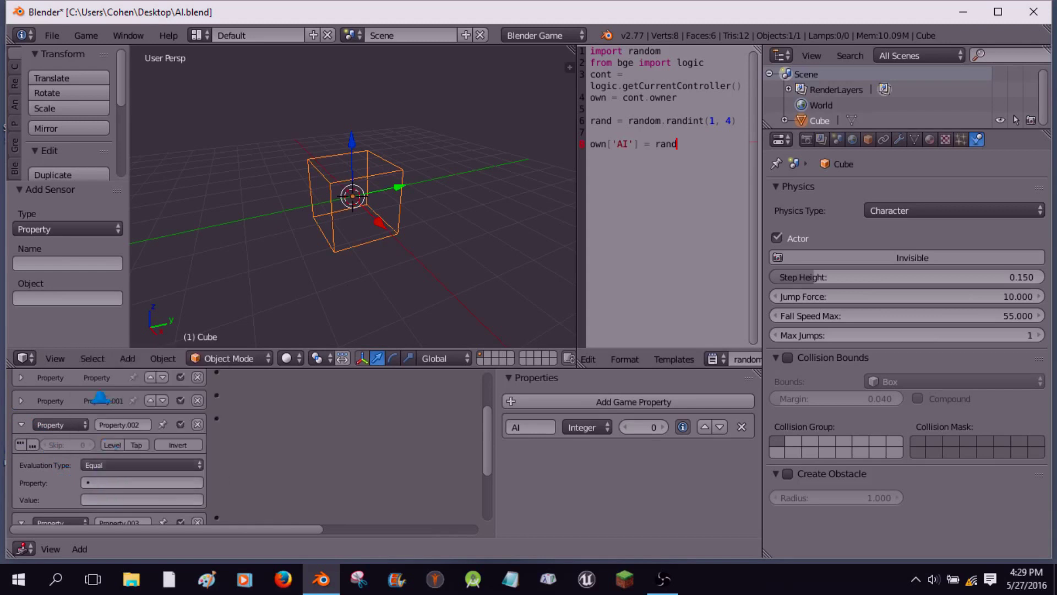
# - Set the Property.002 sensor to check that AI equals 3, and collapse it
pyautogui.click(111, 482)
pyautogui.click(101, 357)
pyautogui.click(118, 499)
pyautogui.write('3')
pyautogui.click(62, 487)
pyautogui.click(22, 424)
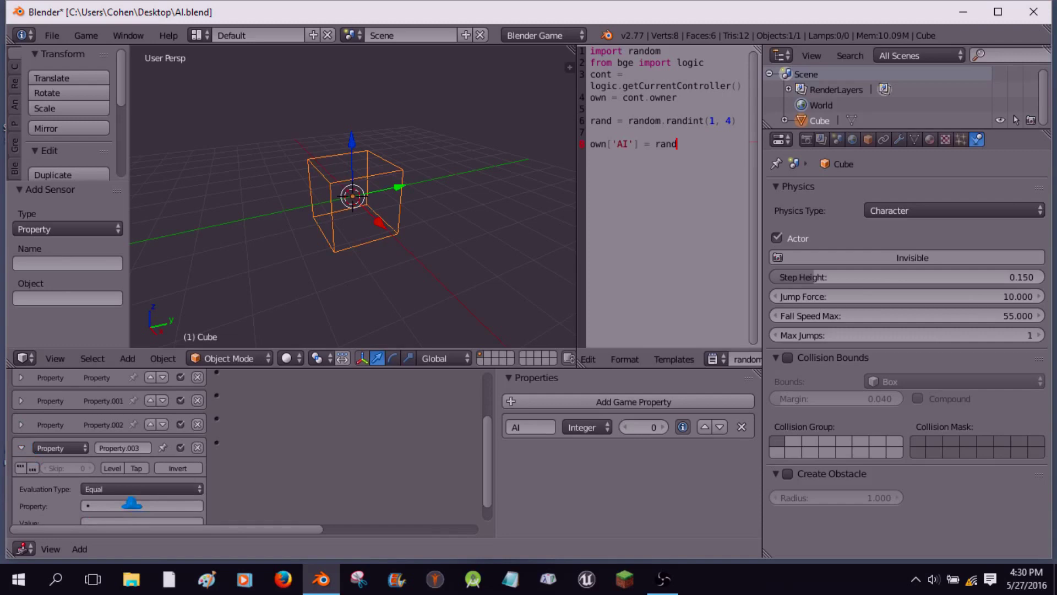
# - Set the Property.003 sensor to check that AI equals 4, and collapse it
pyautogui.click(110, 506)
pyautogui.click(100, 383)
pyautogui.moveTo(102, 472); pyautogui.dragTo(97, 397, button='middle')
pyautogui.click(128, 502)
pyautogui.write('5')
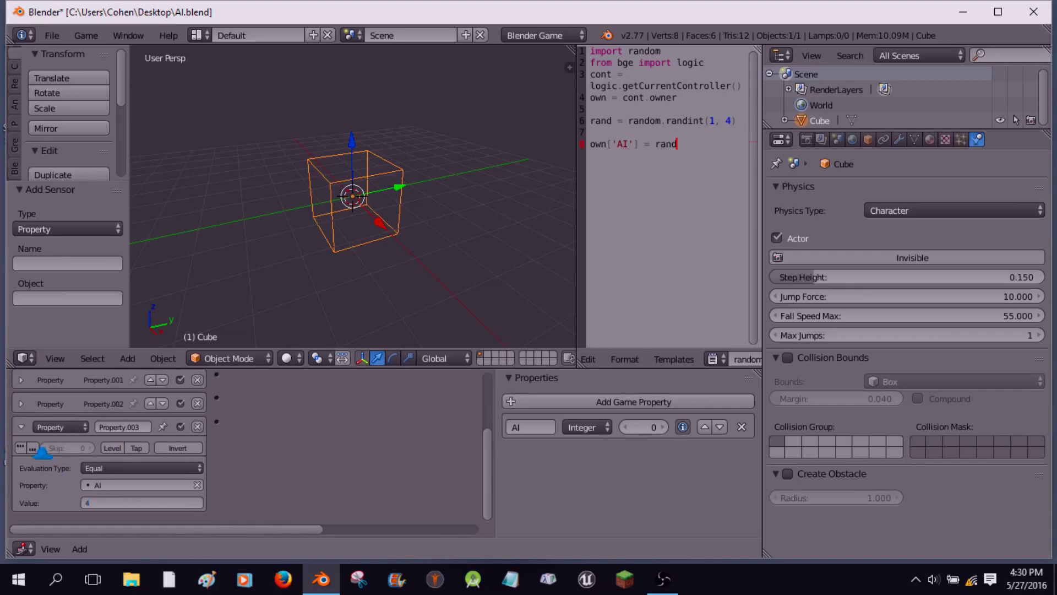
pyautogui.click(21, 427)
# - Add four And controllers to the Cube and collapse them
pyautogui.moveTo(296, 436); pyautogui.dragTo(286, 496, button='middle')
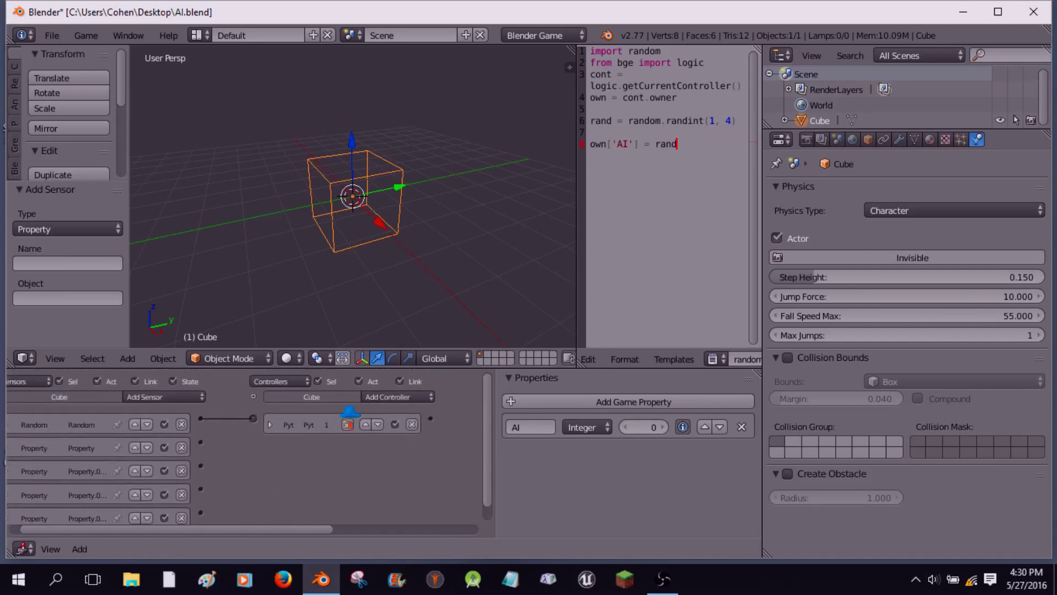
pyautogui.click(394, 396)
pyautogui.click(393, 396)
pyautogui.click(394, 396)
pyautogui.click(394, 397)
pyautogui.click(394, 396)
pyautogui.click(394, 397)
pyautogui.click(394, 396)
pyautogui.click(394, 409)
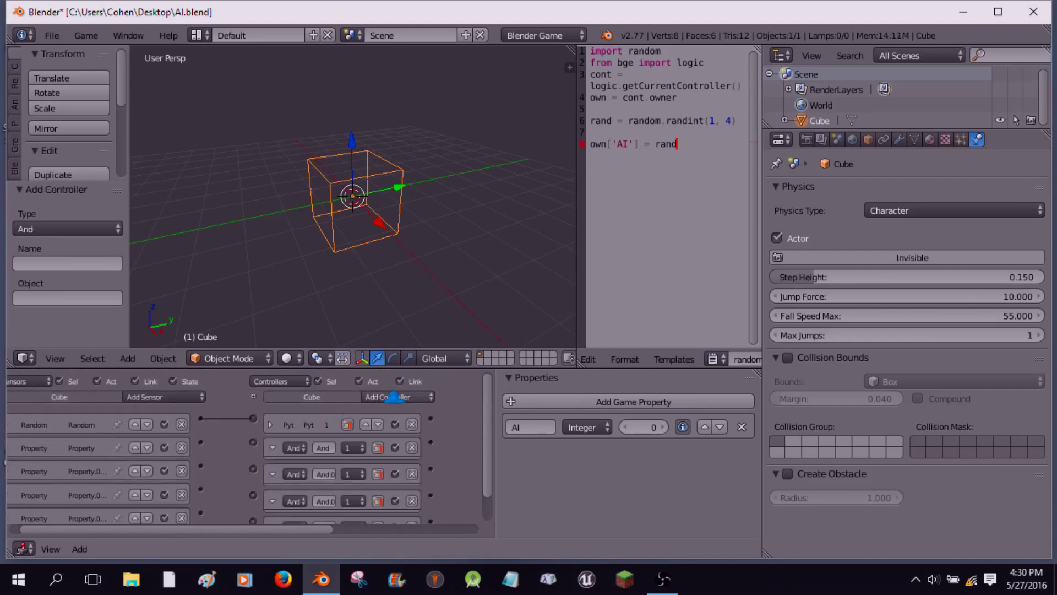
pyautogui.moveTo(399, 431); pyautogui.dragTo(366, 416, button='middle')
# - Connect each of the four Property sensors to its own And controller
pyautogui.moveTo(238, 433)
pyautogui.mouseDown()
pyautogui.moveTo(236, 488)
pyautogui.moveTo(217, 501)
pyautogui.mouseUp()
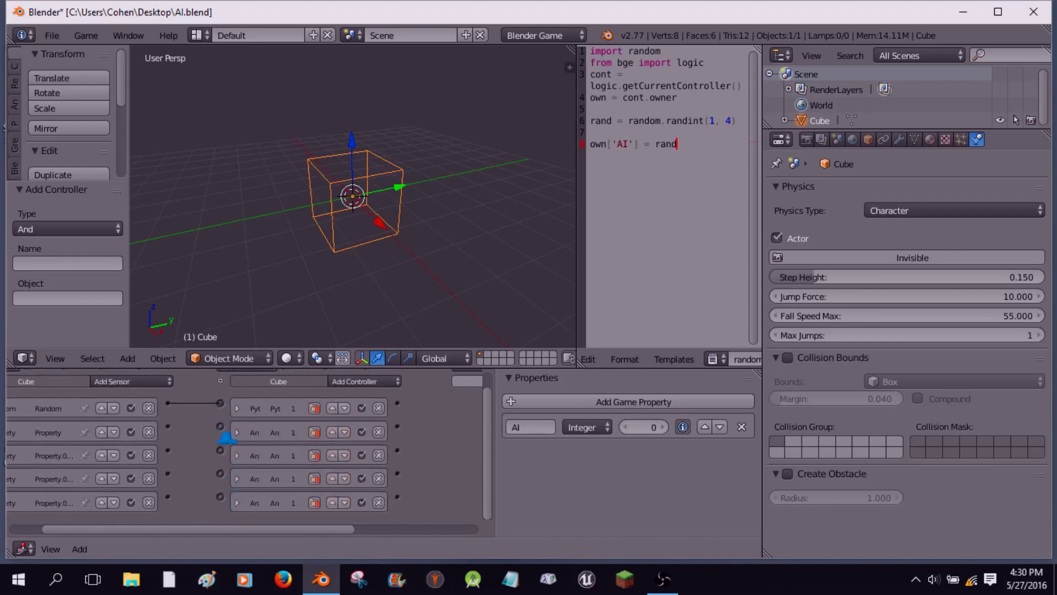
pyautogui.moveTo(168, 427); pyautogui.dragTo(220, 497)
# - Add a plane mesh and move it about 1.887 units down along Z, below the cube
pyautogui.hotkey('shift', 'a')
pyautogui.moveTo(344, 184)
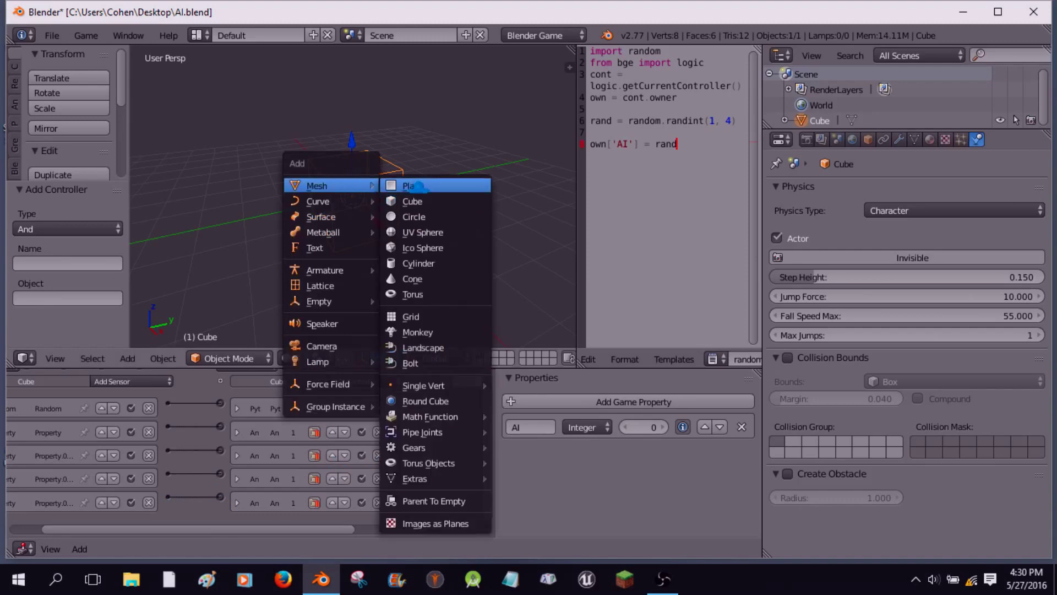
pyautogui.click(441, 185)
pyautogui.press('g')
pyautogui.press('z')
pyautogui.click(362, 201)
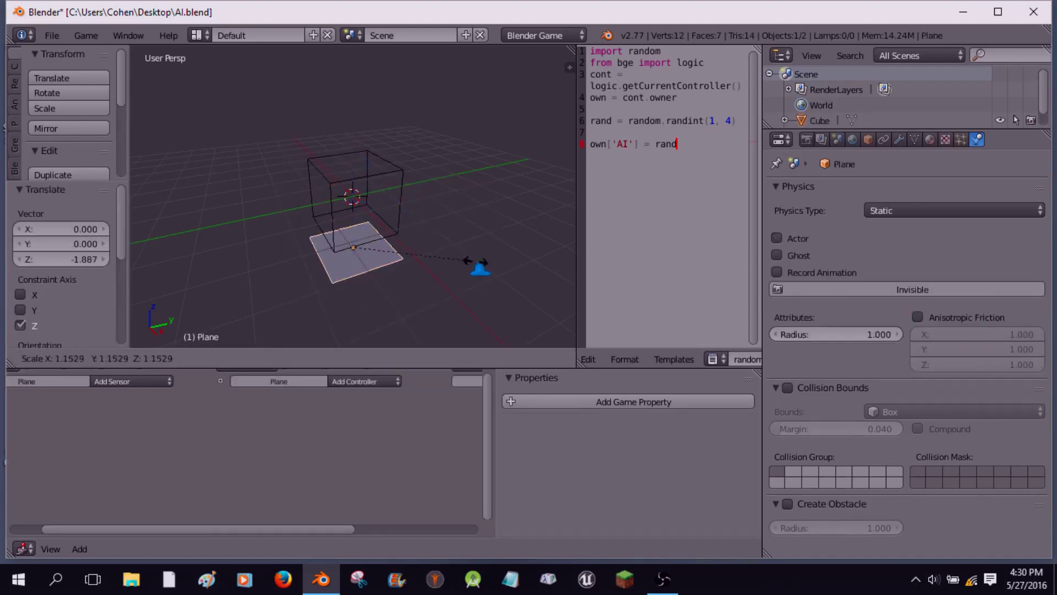
# - Scale the plane up by about 9.772 and by a further 1.21 as a floor, and test-run the game
pyautogui.press('s')
pyautogui.click(480, 193)
pyautogui.scroll(-6, 542, 186)
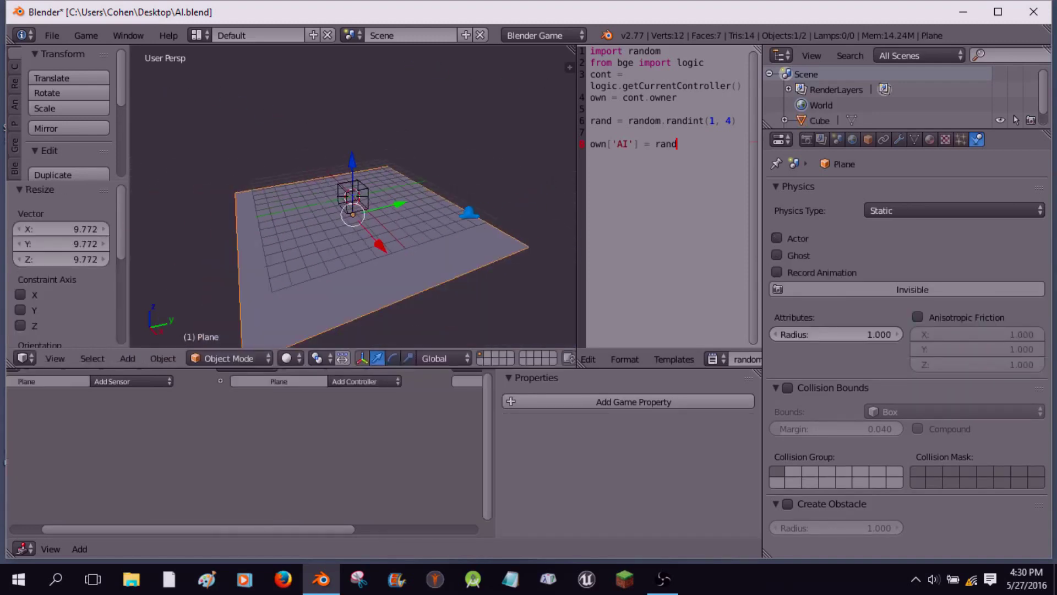
pyautogui.press('s')
pyautogui.click(524, 228)
pyautogui.press('p')
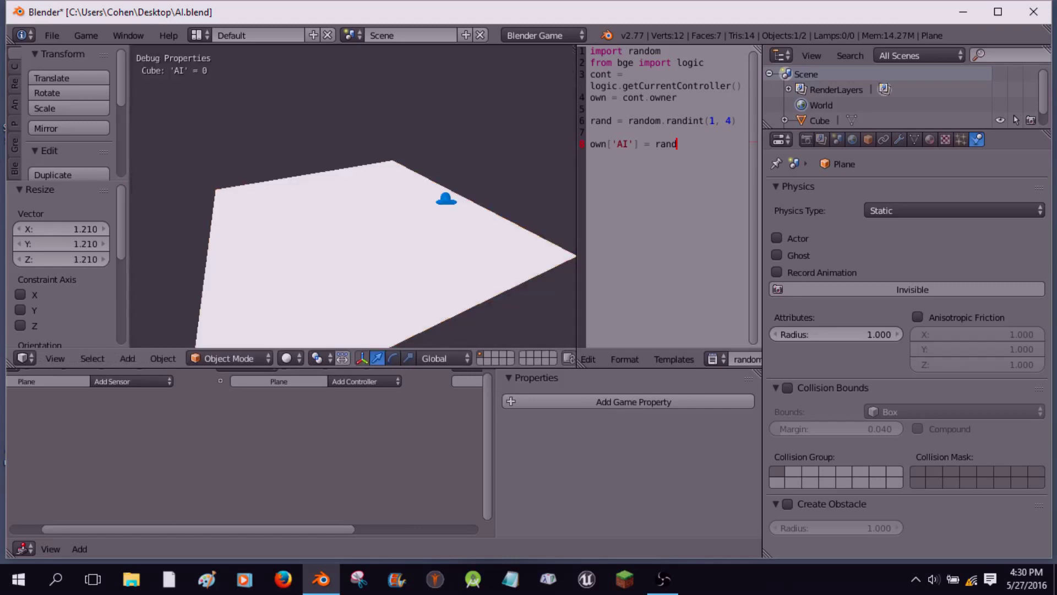
pyautogui.press('Escape')
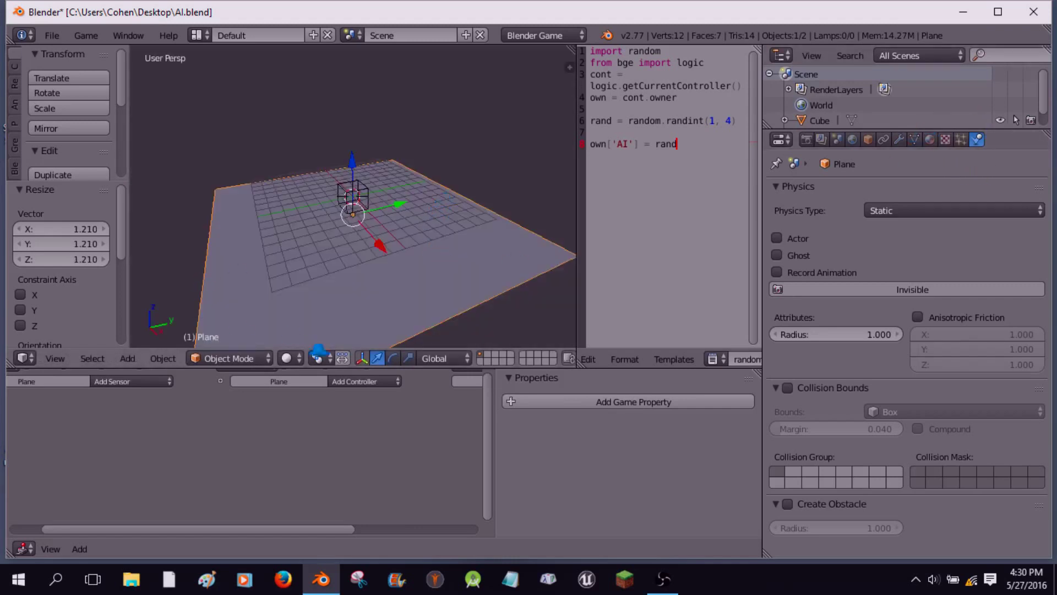
# - Switch the viewport shading to Wireframe and test-run the game again
pyautogui.click(290, 358)
pyautogui.click(320, 323)
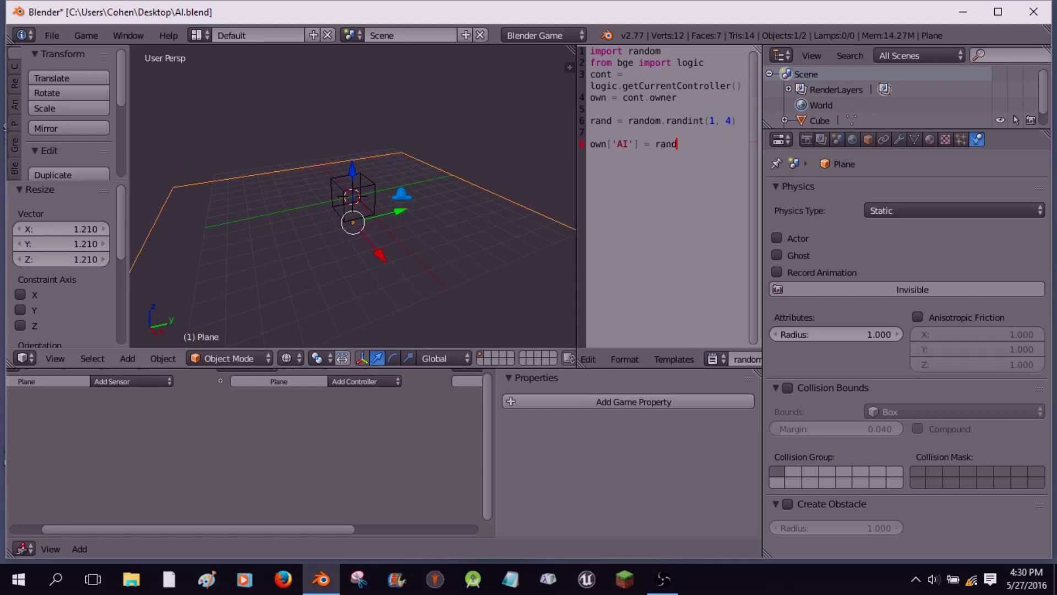
pyautogui.press('p')
pyautogui.press('Escape')
# - Select the Cube and add four Motion actuators to it
pyautogui.rightClick(358, 196)
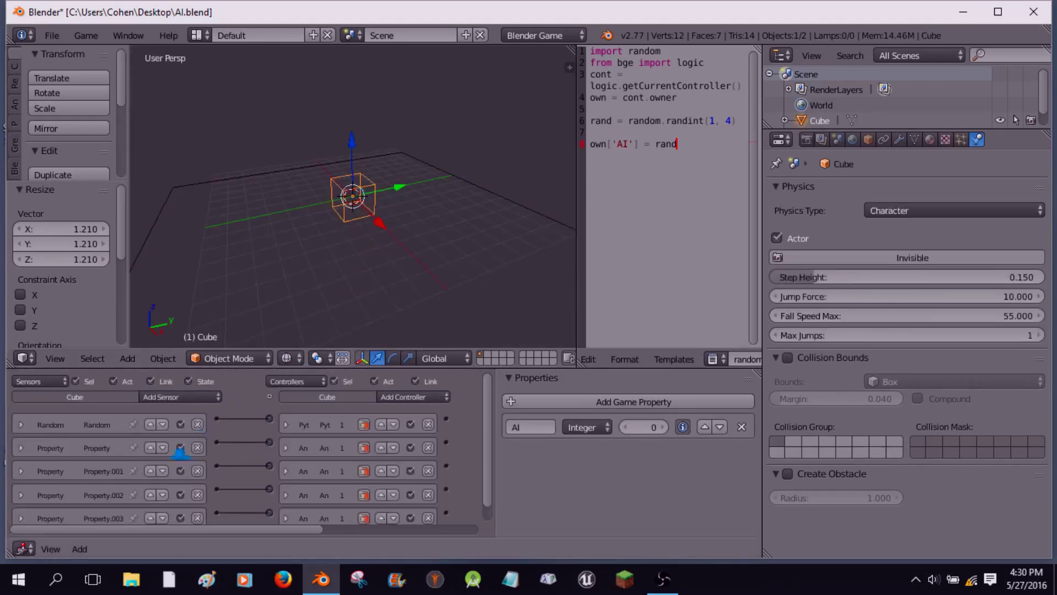
pyautogui.moveTo(211, 385); pyautogui.dragTo(7, 365, button='middle')
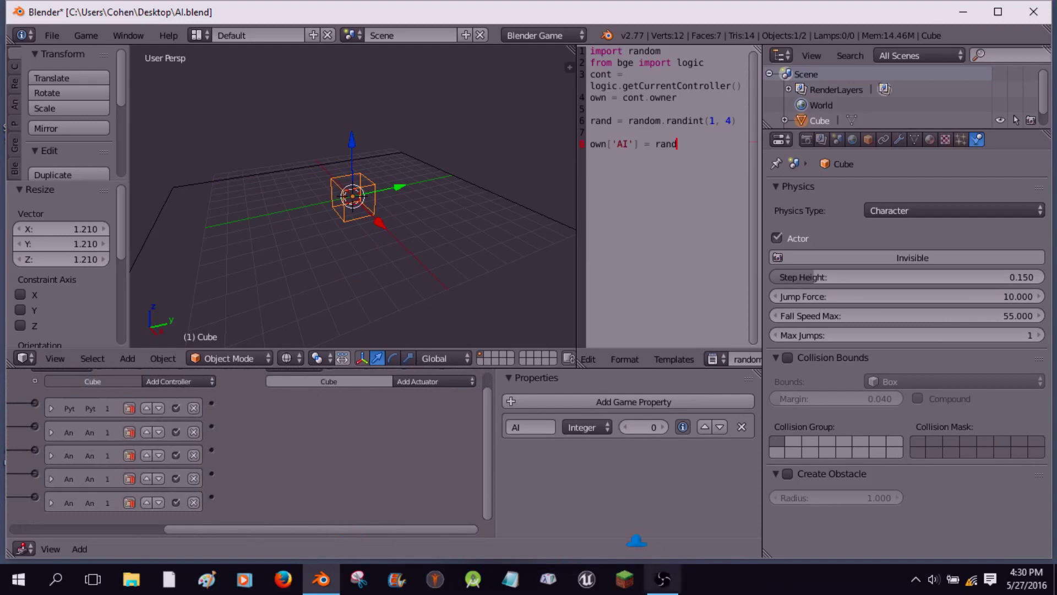
pyautogui.click(435, 384)
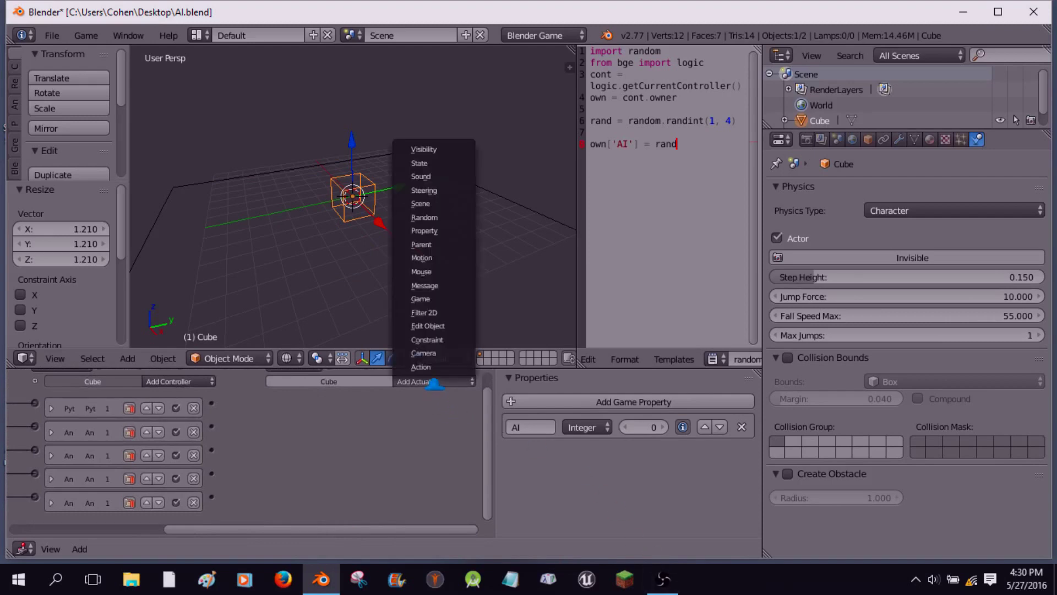
pyautogui.click(435, 264)
pyautogui.click(438, 381)
pyautogui.click(432, 259)
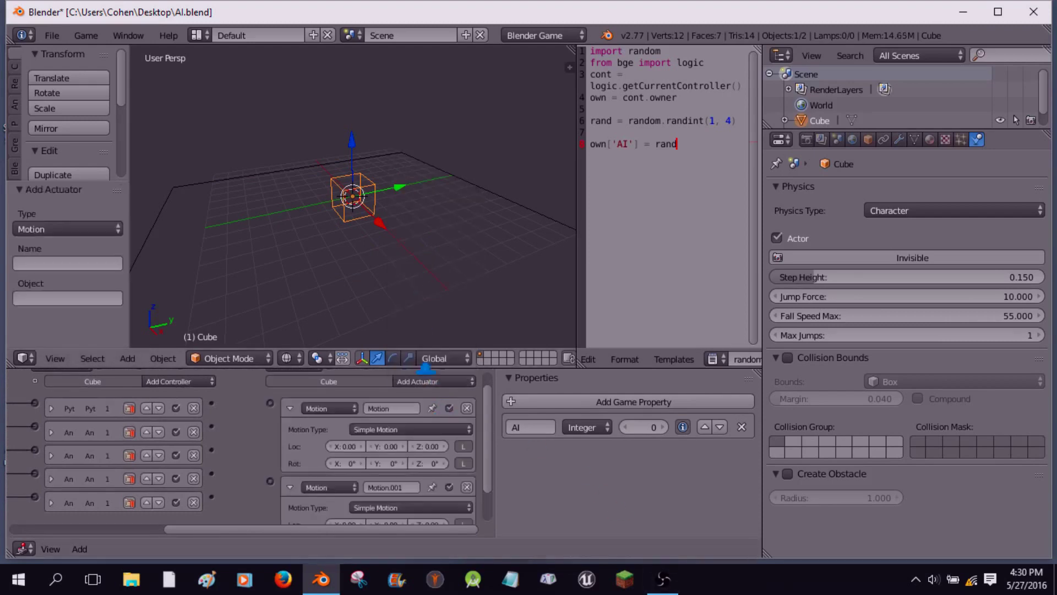
pyautogui.click(428, 381)
pyautogui.click(432, 258)
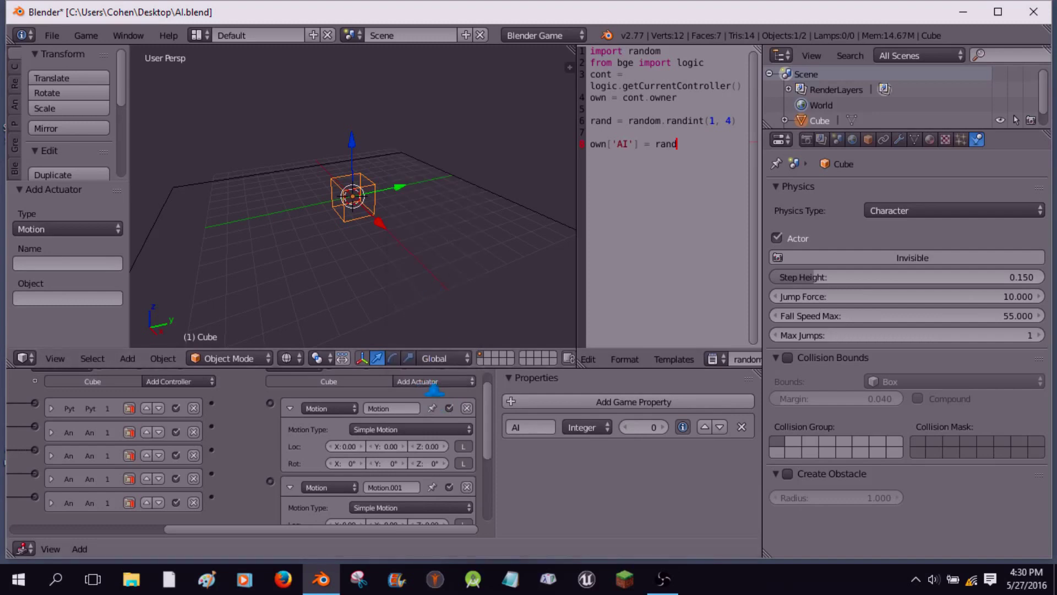
pyautogui.click(432, 381)
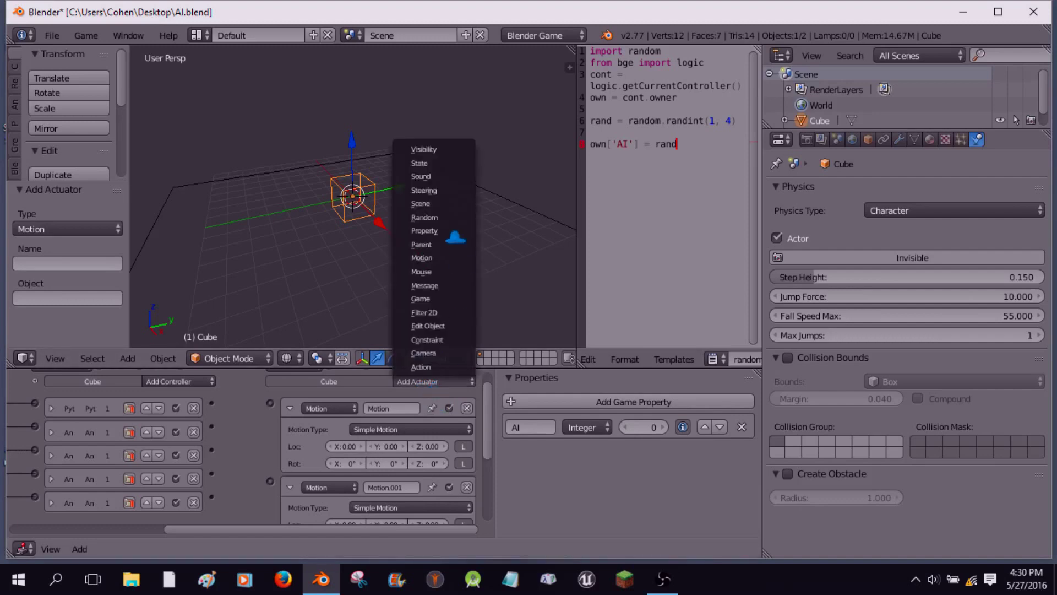
pyautogui.click(432, 257)
# - Connect the first And controller to the first Motion actuator
pyautogui.moveTo(306, 484); pyautogui.dragTo(313, 475, button='middle')
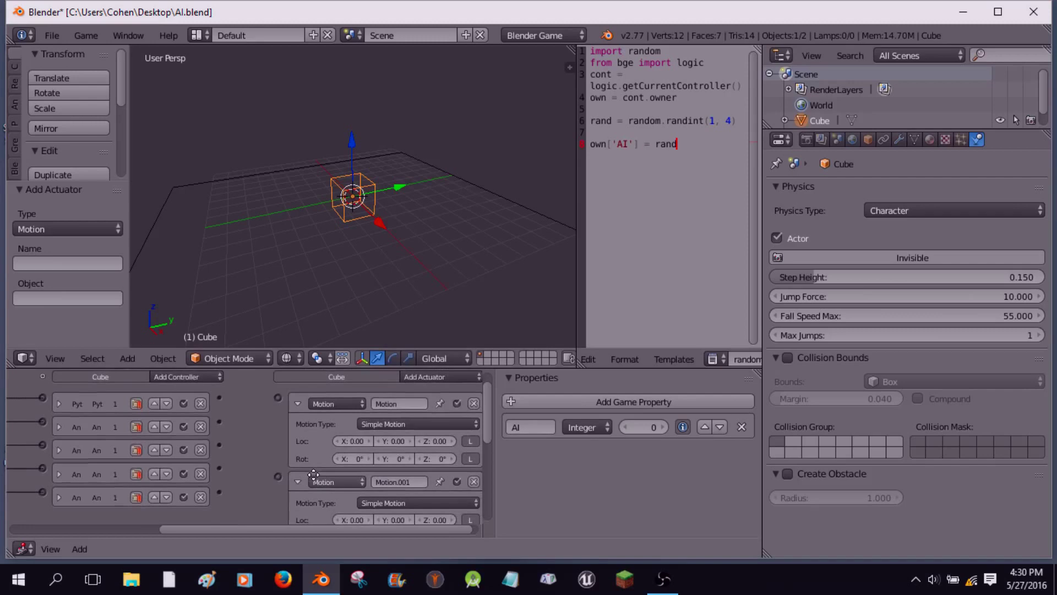
pyautogui.moveTo(219, 425); pyautogui.dragTo(280, 401)
pyautogui.moveTo(287, 408)
pyautogui.mouseDown(button='middle')
pyautogui.moveTo(479, 440)
pyautogui.moveTo(159, 463)
pyautogui.mouseUp(button='middle')
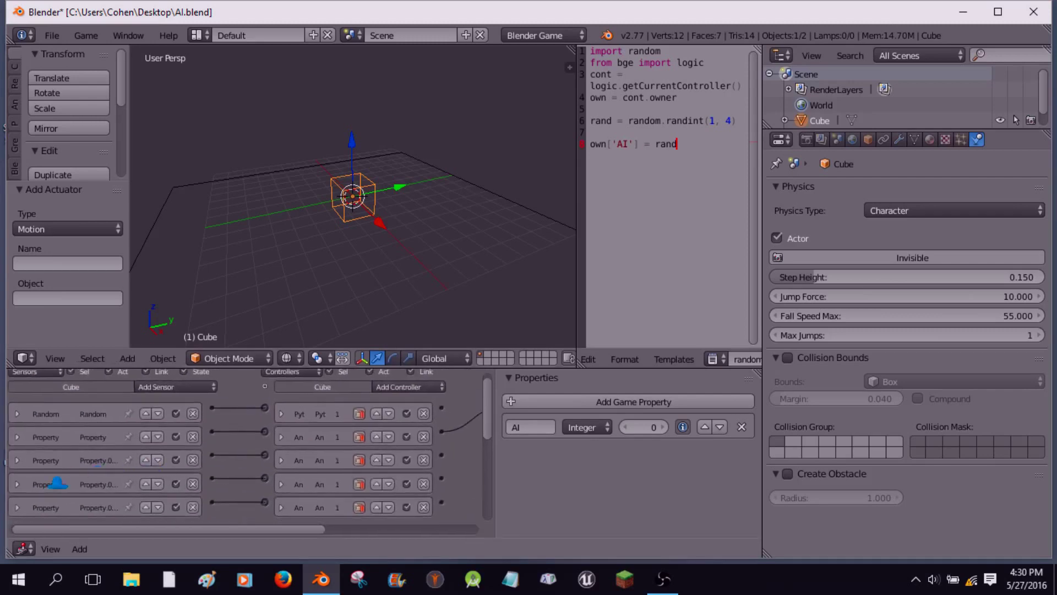
# - Rename the Cube's first Property sensor as "up" and collapse it
pyautogui.moveTo(25, 482); pyautogui.dragTo(50, 474, button='middle')
pyautogui.click(21, 431)
pyautogui.click(105, 430)
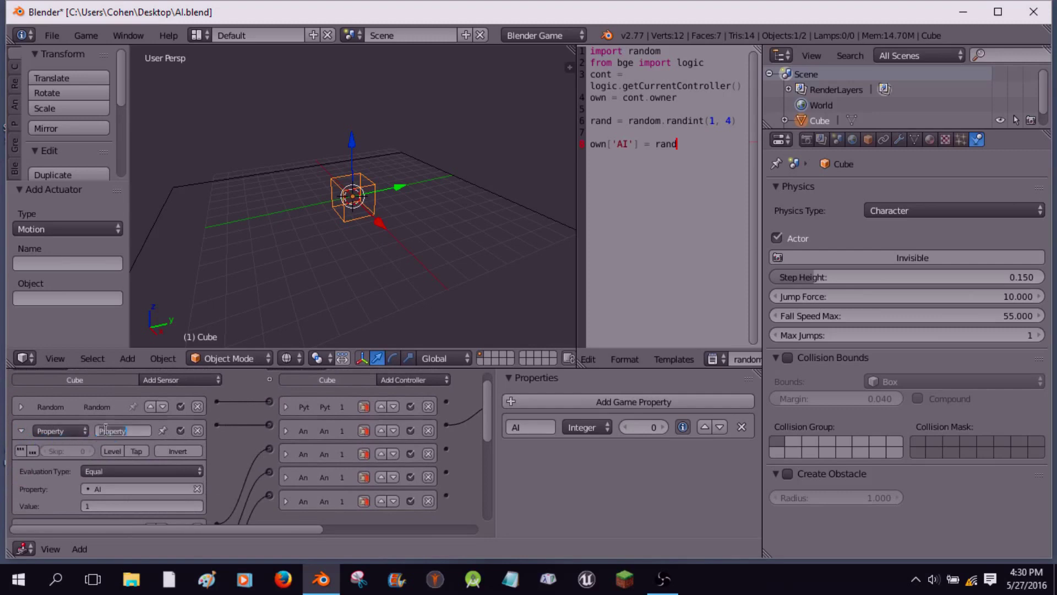
pyautogui.press('BackSpace')
pyautogui.click(21, 430)
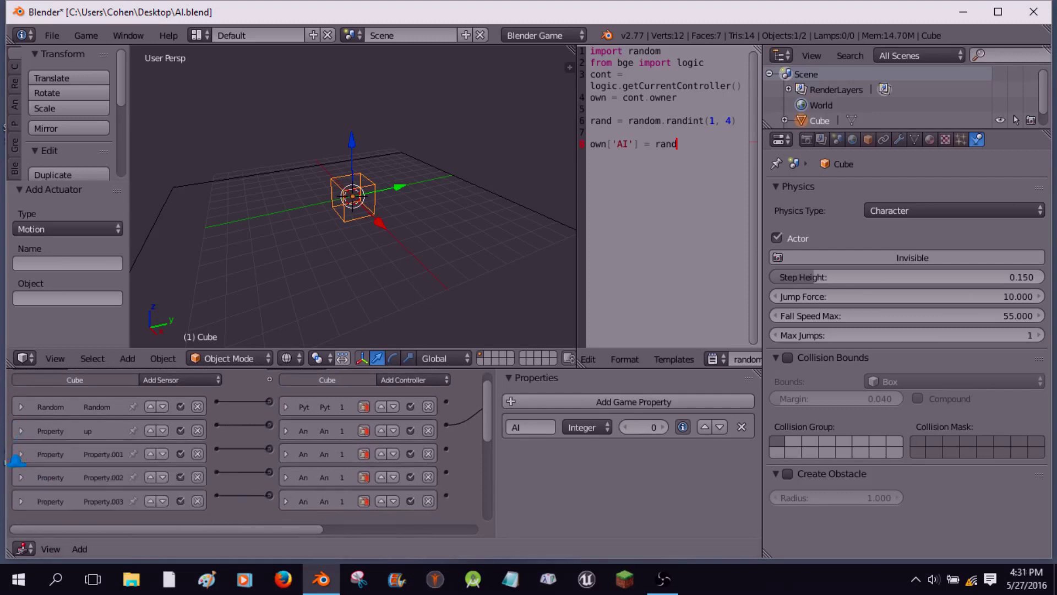
# - Name the second Property sensor "down" and open the third sensor's name for editing
pyautogui.click(21, 454)
pyautogui.click(129, 455)
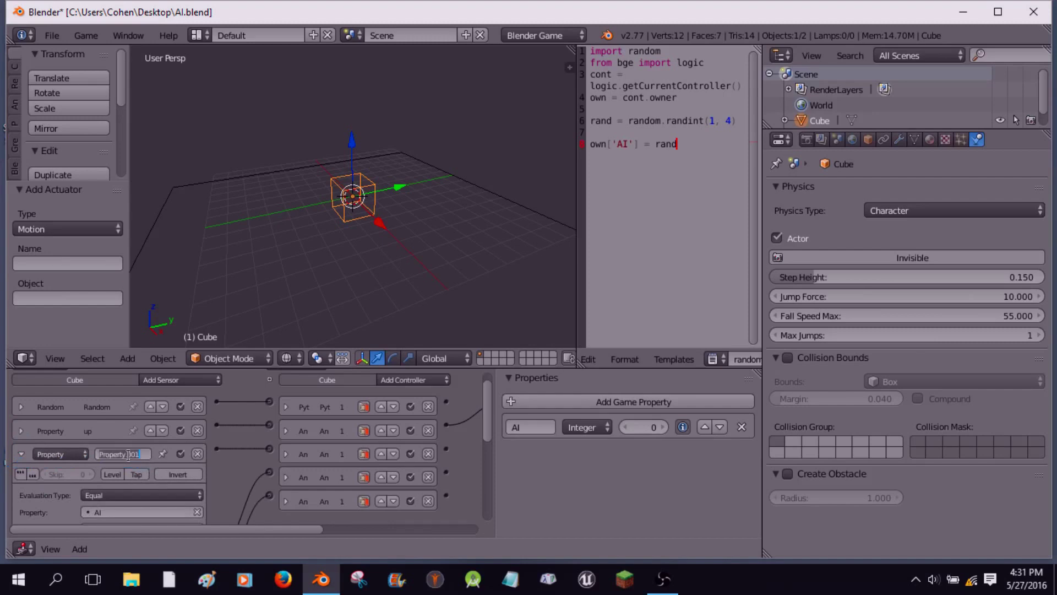
pyautogui.write('down')
pyautogui.click(36, 512)
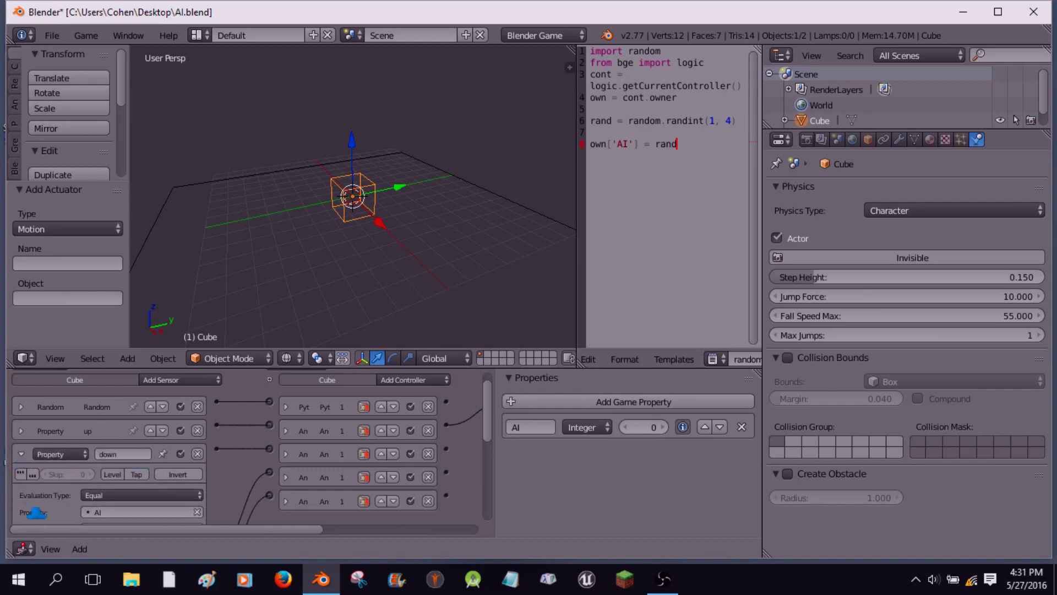
pyautogui.click(20, 454)
pyautogui.click(21, 477)
pyautogui.click(123, 477)
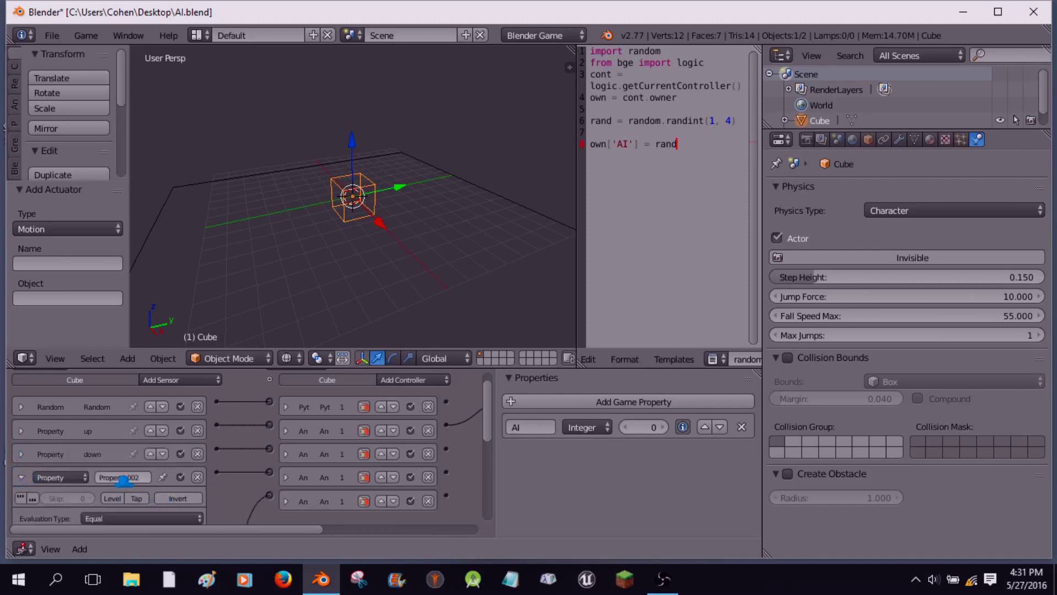
# - Rename the second Property sensor as "left" and collapse it
pyautogui.click(18, 455)
pyautogui.click(19, 455)
pyautogui.click(117, 456)
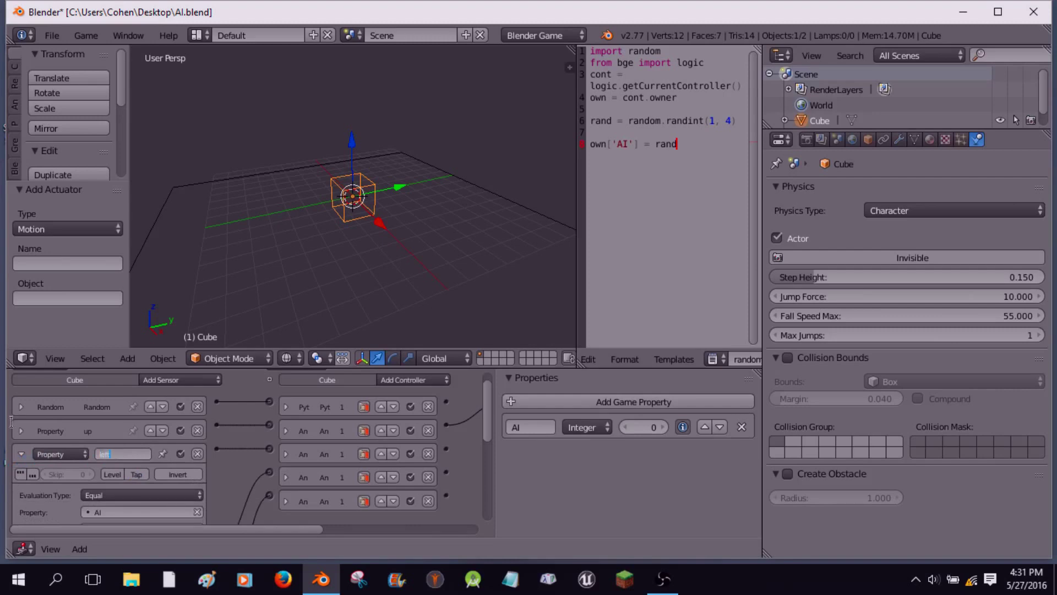
pyautogui.click(20, 454)
# - Rename the third Property sensor as "right"
pyautogui.click(21, 477)
pyautogui.click(121, 477)
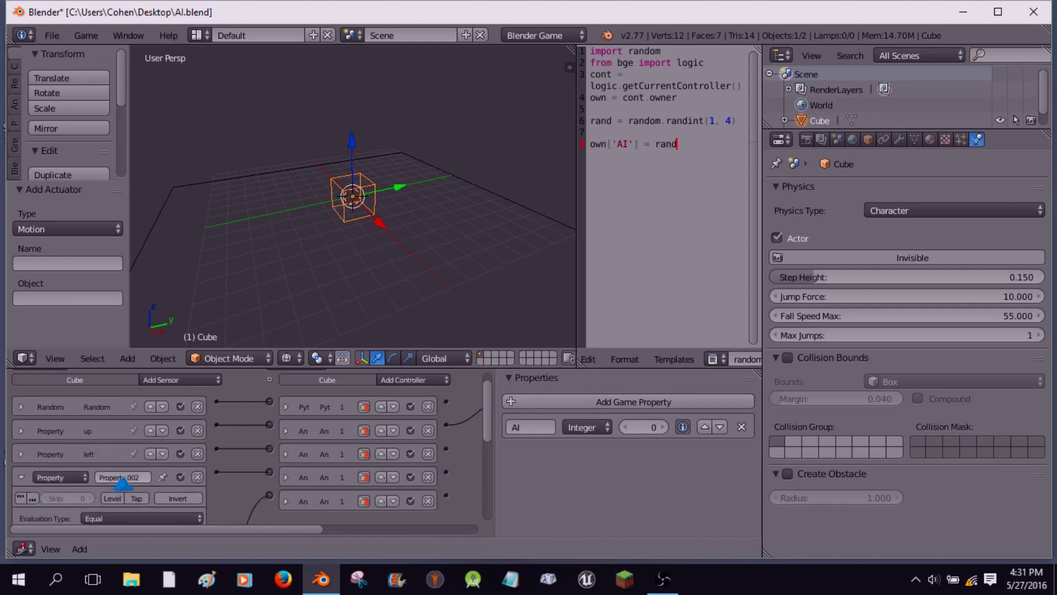
pyautogui.write('right')
pyautogui.press('Return')
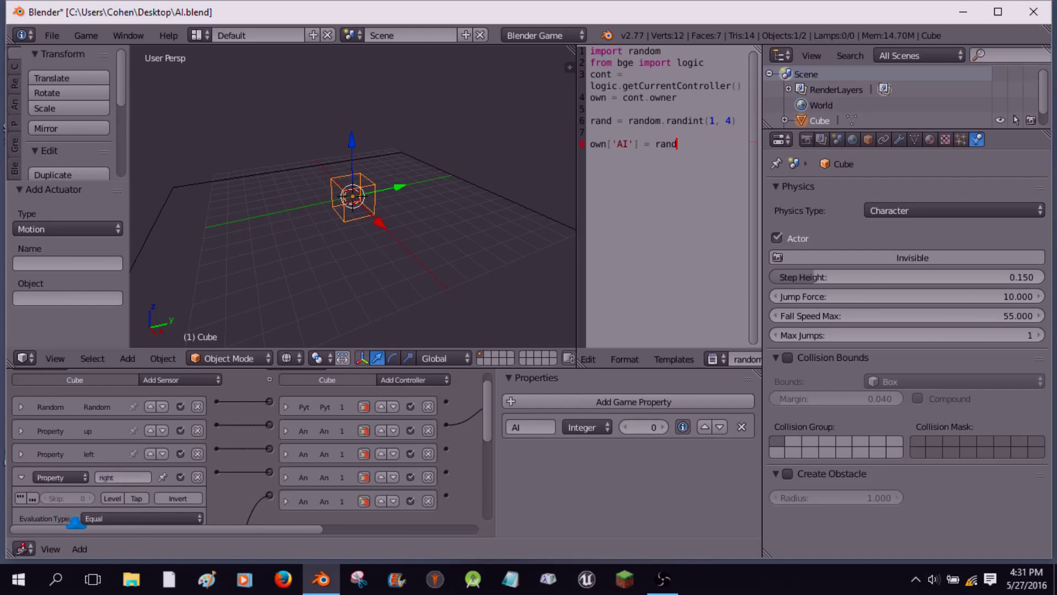
# - Rename the fourth Property sensor as "extra animation" and collapse the third and fourth sensors
pyautogui.keyDown('ctrl'); pyautogui.scroll(-2, 75, 523); pyautogui.keyUp('ctrl')
pyautogui.scroll(-3, 66, 510)
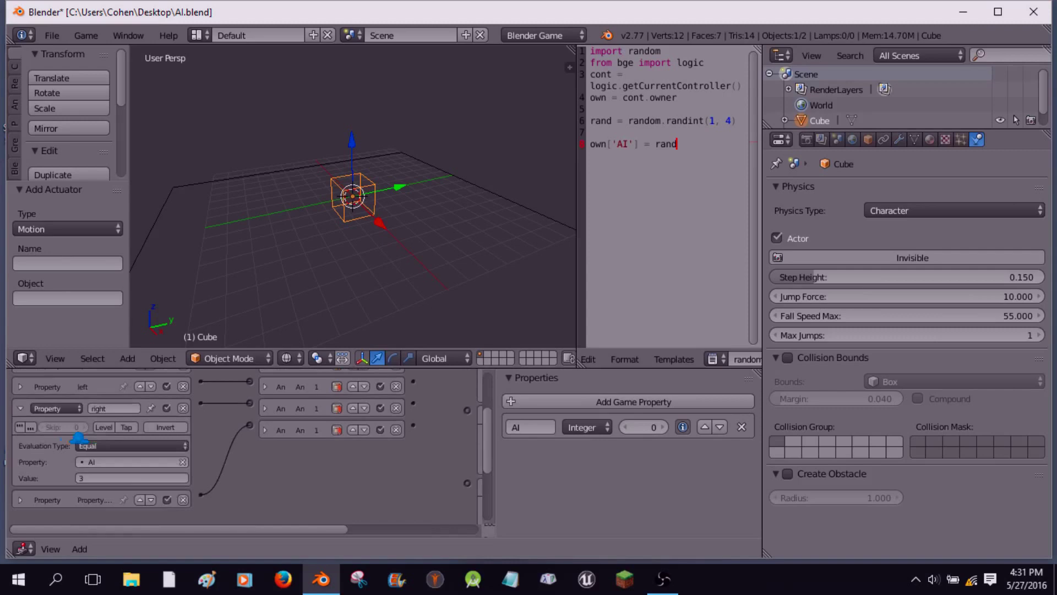
pyautogui.click(21, 499)
pyautogui.scroll(-2, 66, 496)
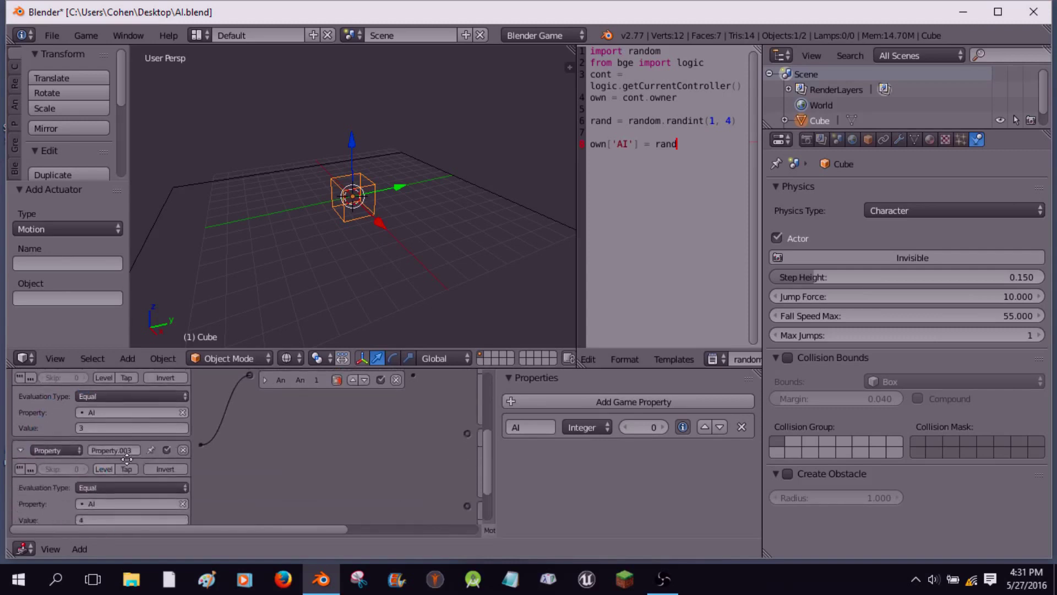
pyautogui.click(126, 448)
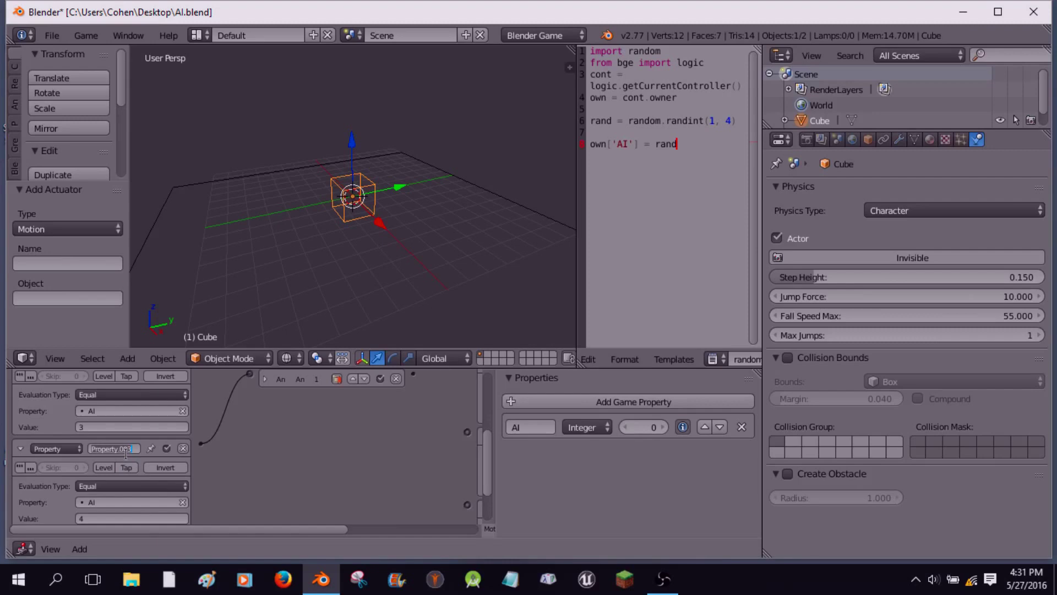
pyautogui.write('ax')
pyautogui.press('Return')
pyautogui.moveTo(18, 379); pyautogui.dragTo(82, 431, button='middle')
pyautogui.click(12, 449)
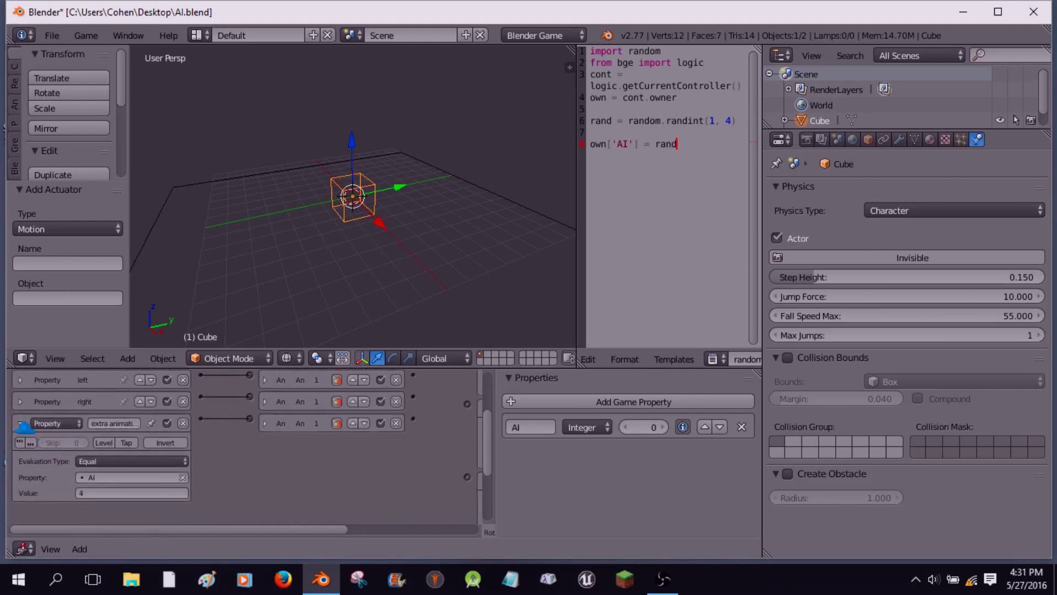
pyautogui.click(20, 424)
# - Switch the first Motion actuator to Character Motion with a Y location of 0.10 and collapse it
pyautogui.moveTo(417, 402); pyautogui.dragTo(326, 472, button='middle')
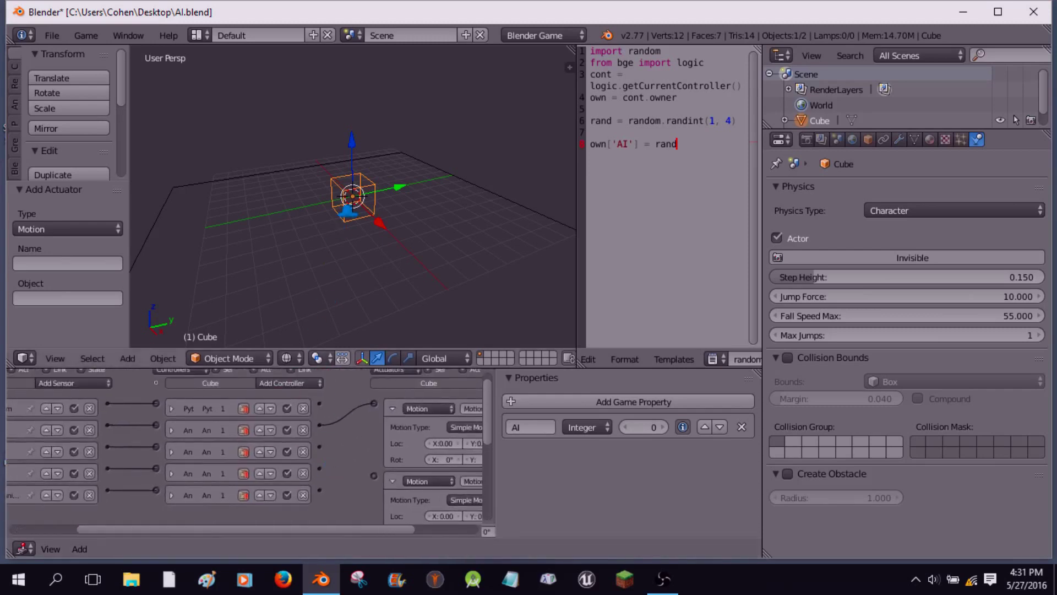
pyautogui.moveTo(349, 212); pyautogui.dragTo(479, 266, button='middle')
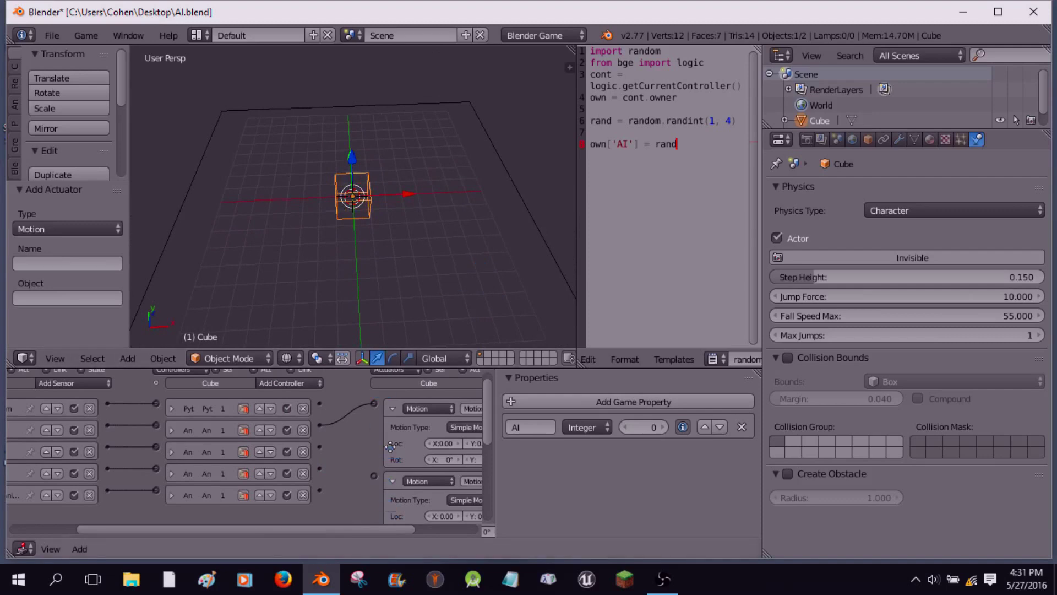
pyautogui.moveTo(390, 446); pyautogui.dragTo(318, 455, button='middle')
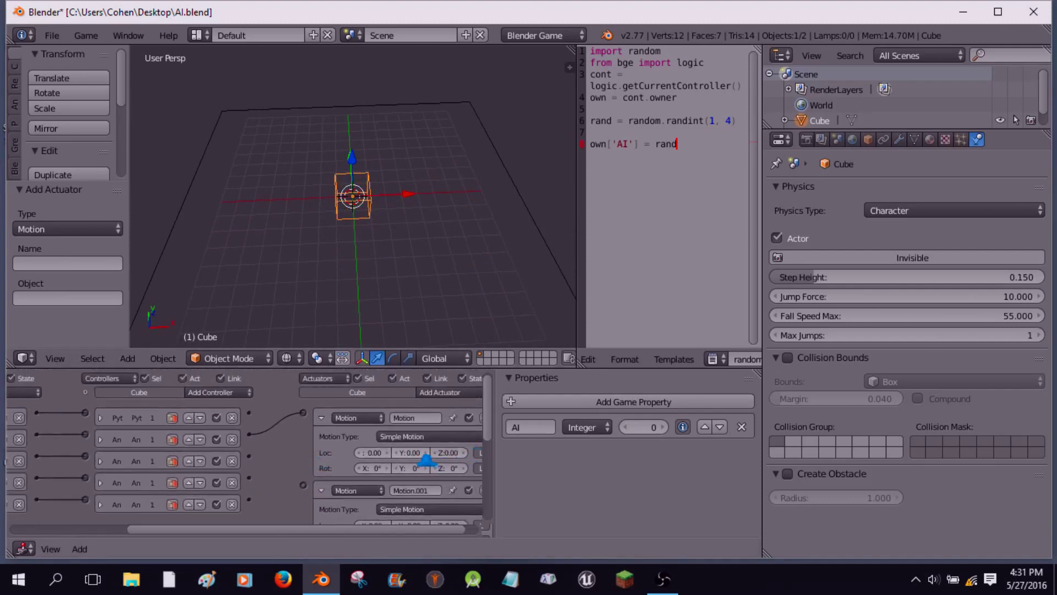
pyautogui.click(415, 436)
pyautogui.click(412, 394)
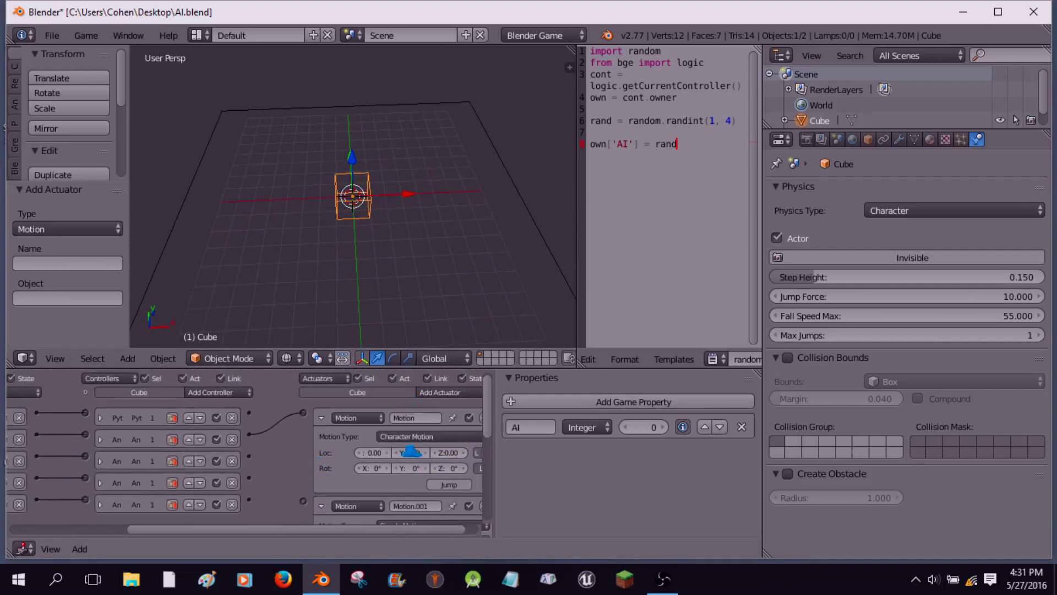
pyautogui.click(321, 418)
# - Set the second Motion actuator's Z rotation to 0.1°
pyautogui.moveTo(336, 454); pyautogui.dragTo(319, 433, button='middle')
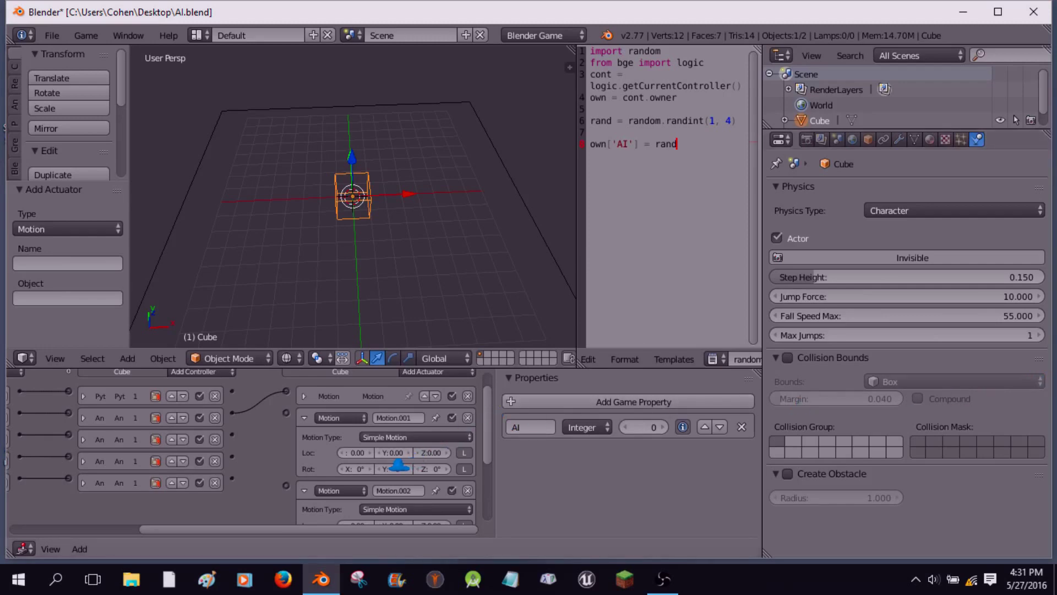
pyautogui.scroll(3, 342, 462)
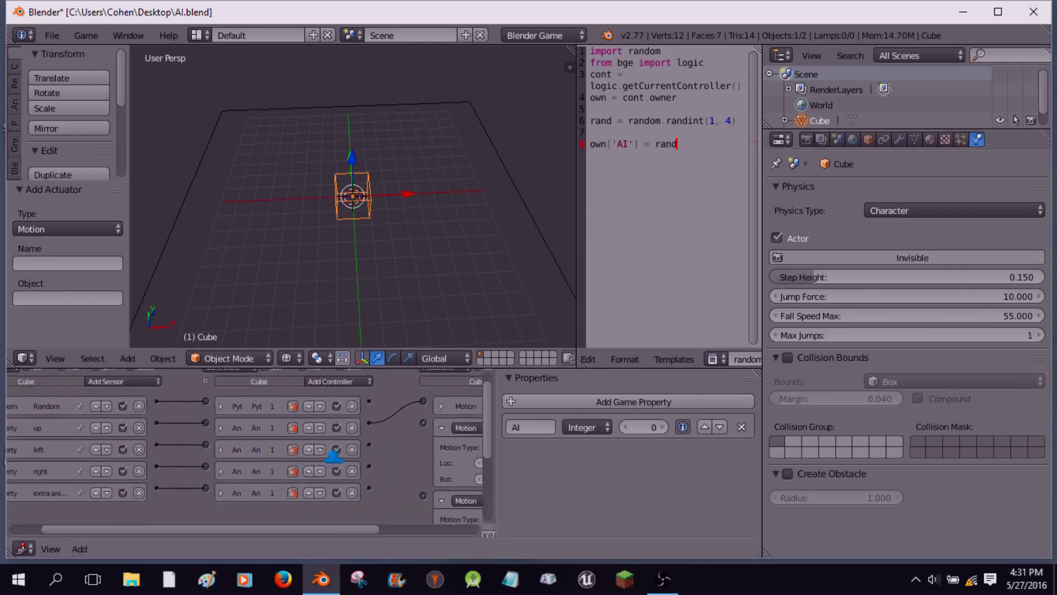
pyautogui.scroll(-5, 372, 448)
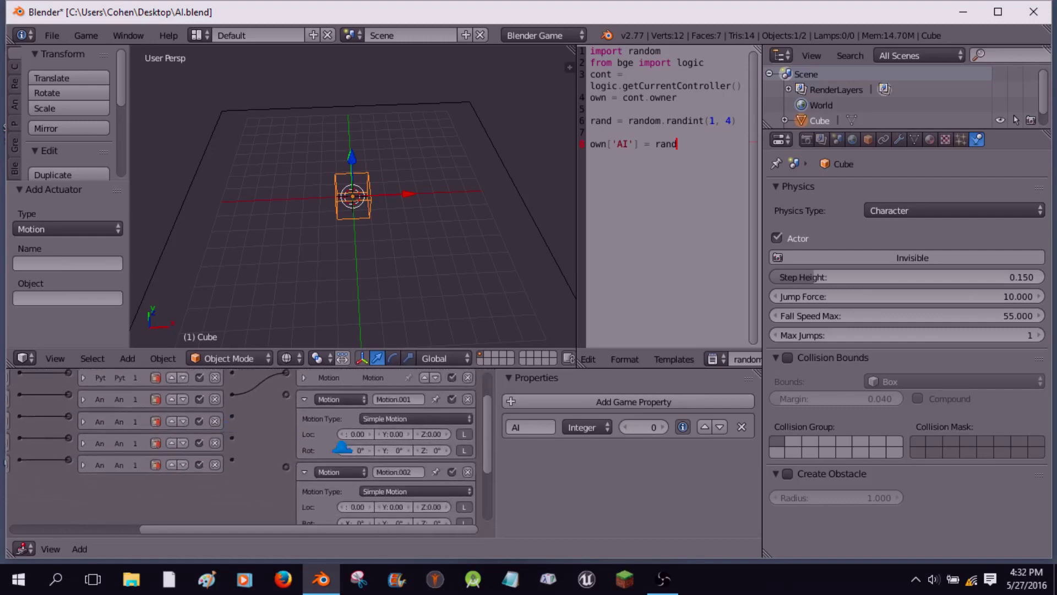
pyautogui.moveTo(427, 459); pyautogui.dragTo(440, 458)
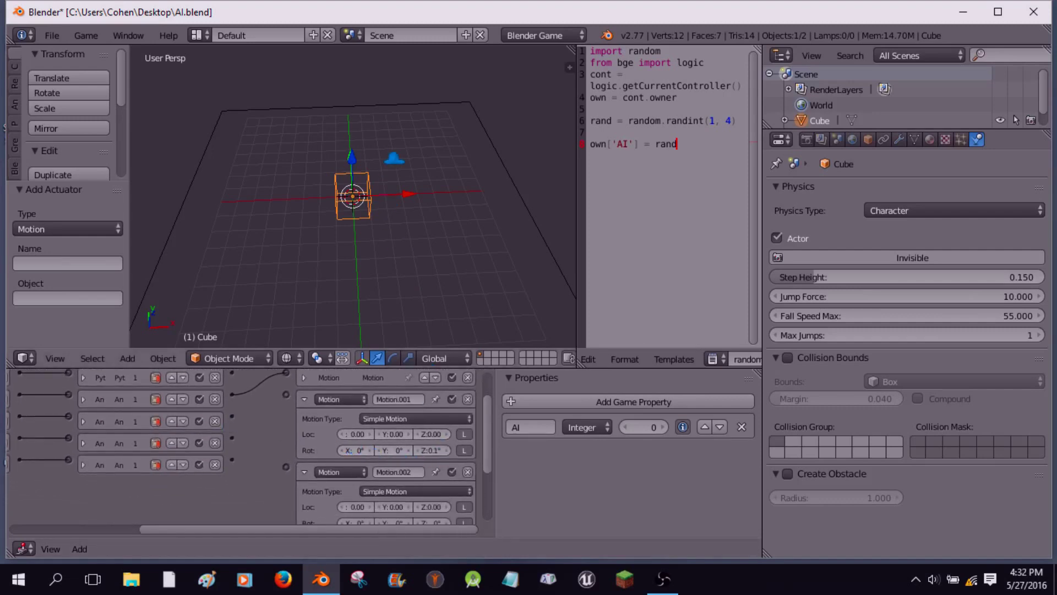
# - Test-run the game twice to check how fast the cube moves forward
pyautogui.press('p')
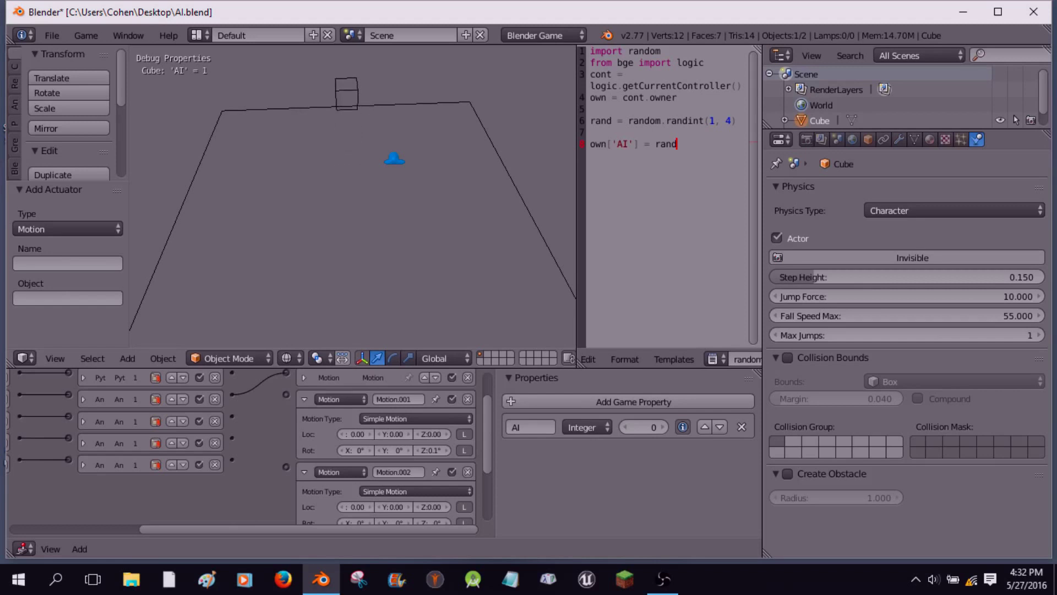
pyautogui.press('Escape')
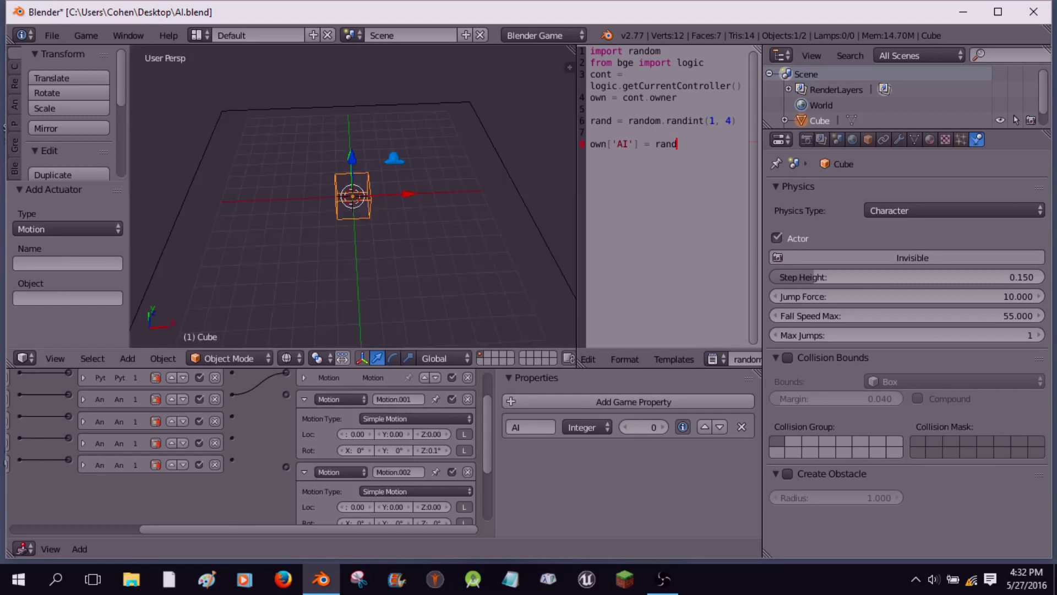
pyautogui.press('p')
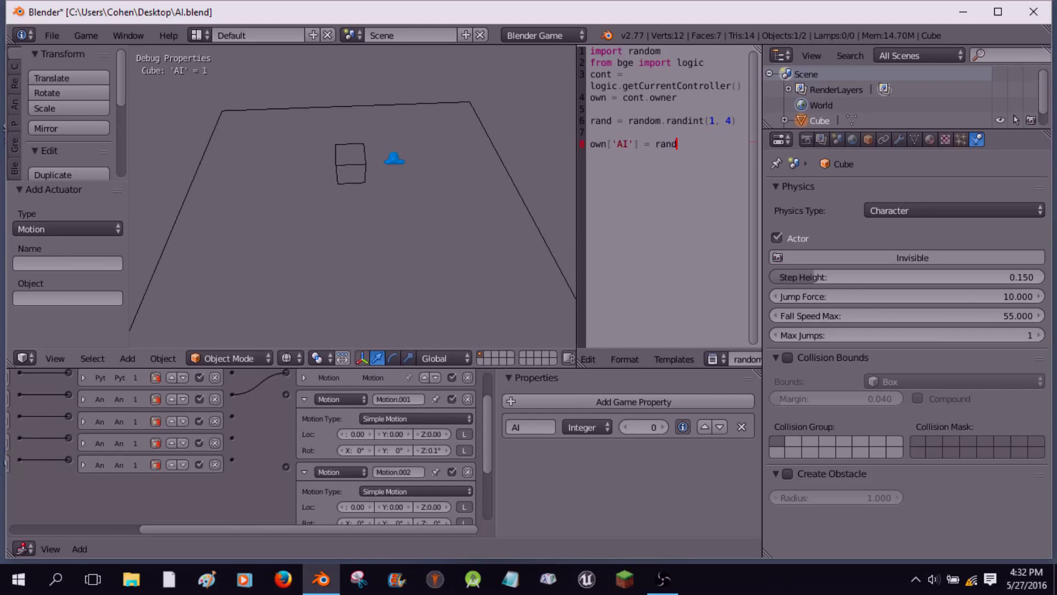
pyautogui.press('Escape')
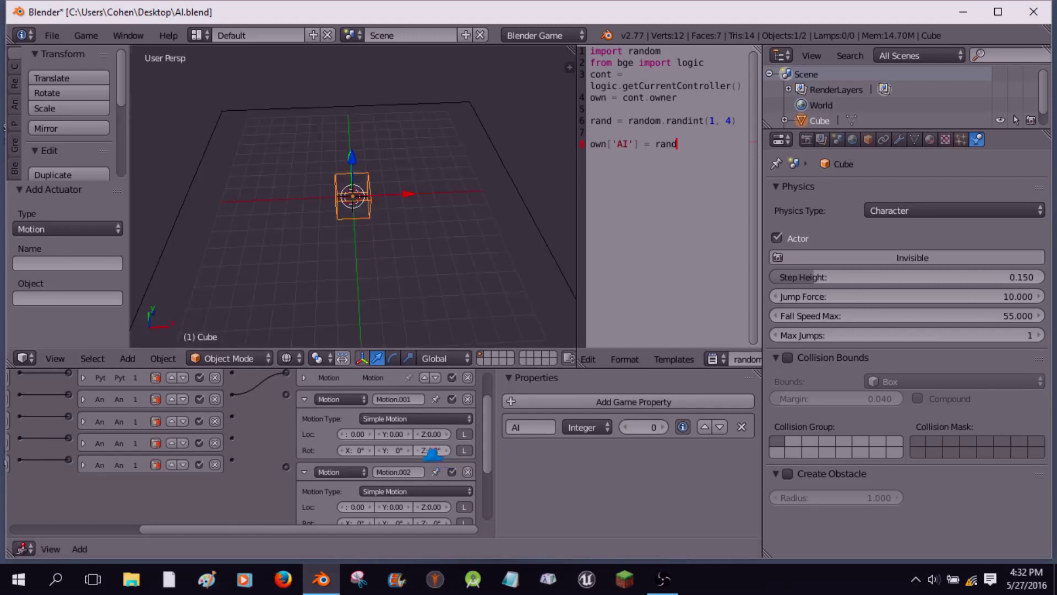
# - Set the second Motion actuator's Z rotation to 1° and the first Motion actuator's Y location to 0.02
pyautogui.click(449, 450)
pyautogui.click(304, 377)
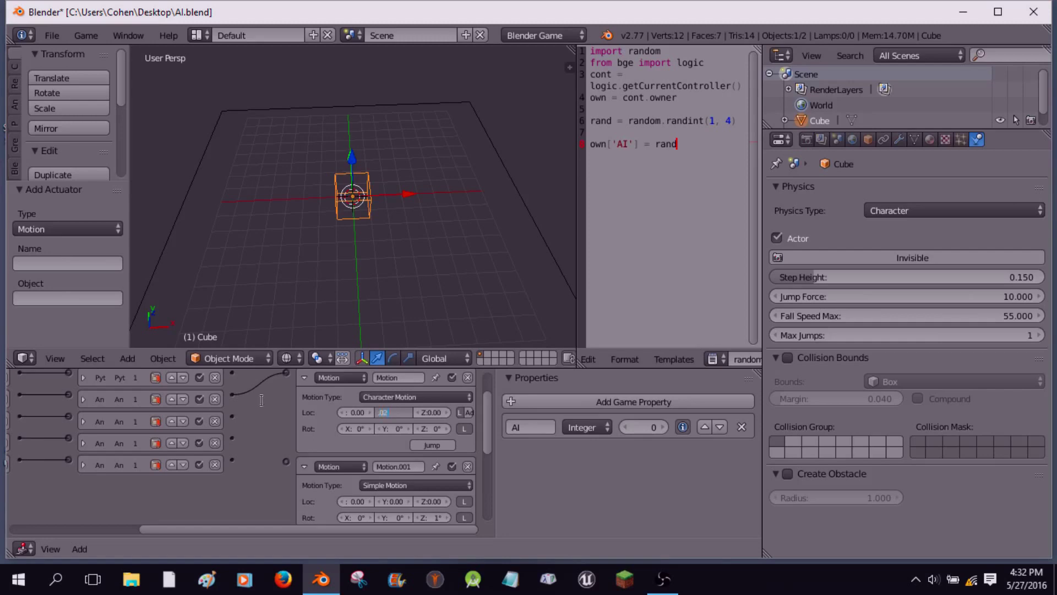
pyautogui.press('Return')
# - Connect the second And controller to the second Motion actuator, test-running the game before and after
pyautogui.press('p')
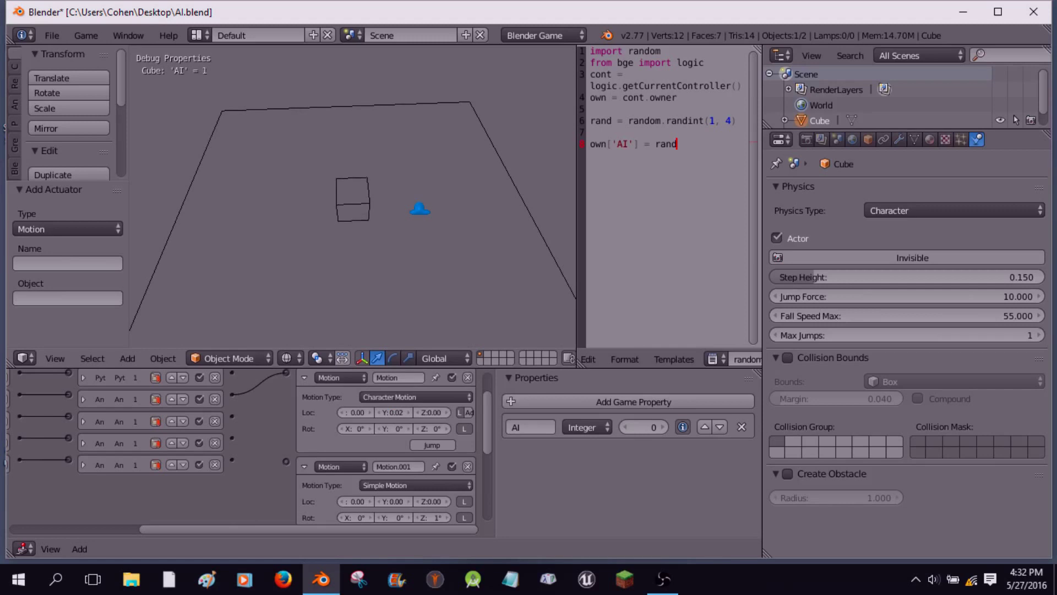
pyautogui.press('Escape')
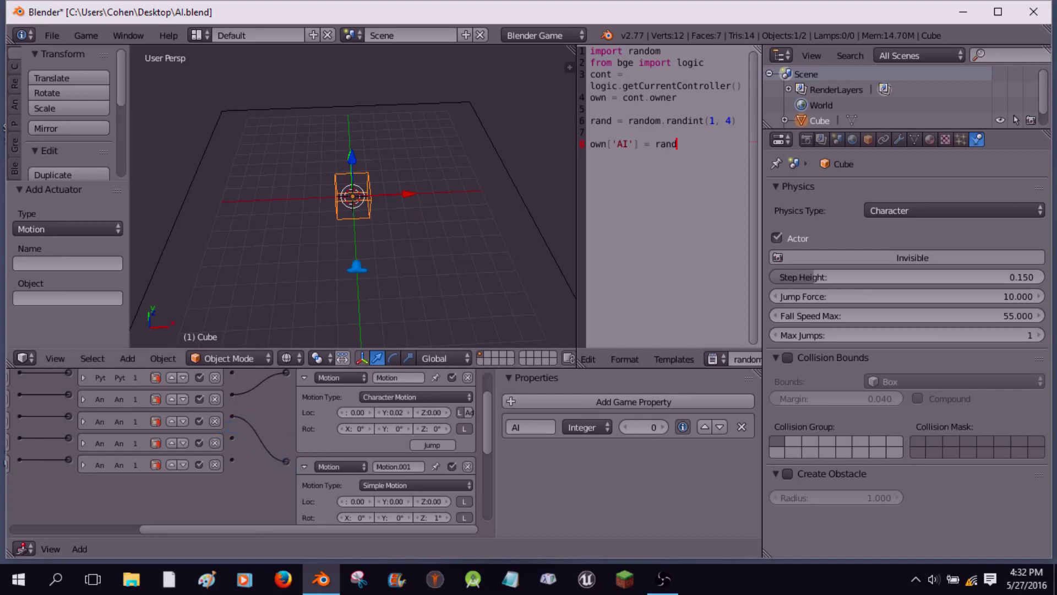
pyautogui.press('p')
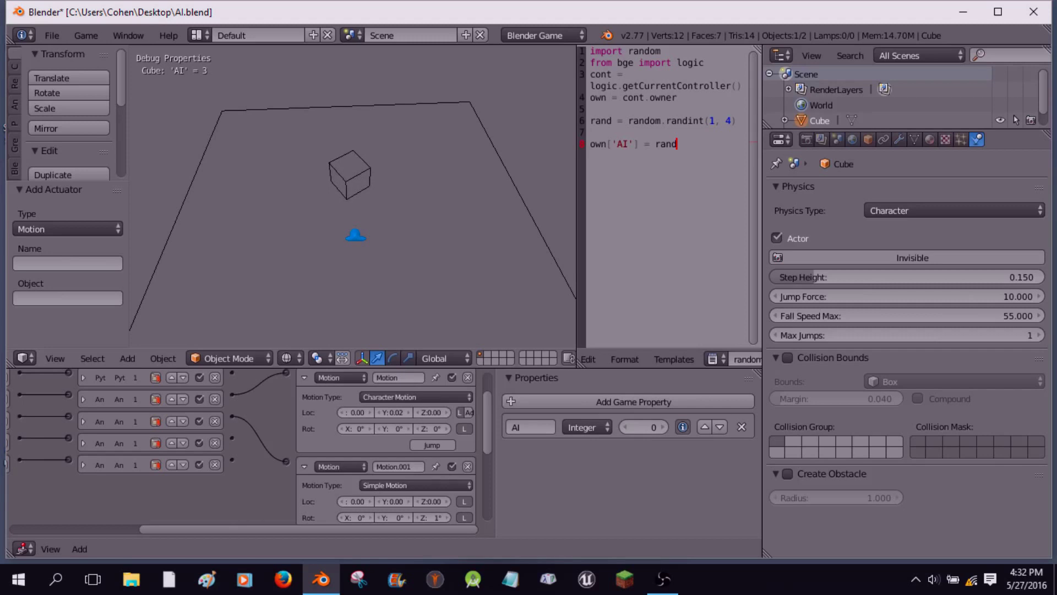
pyautogui.press('Escape')
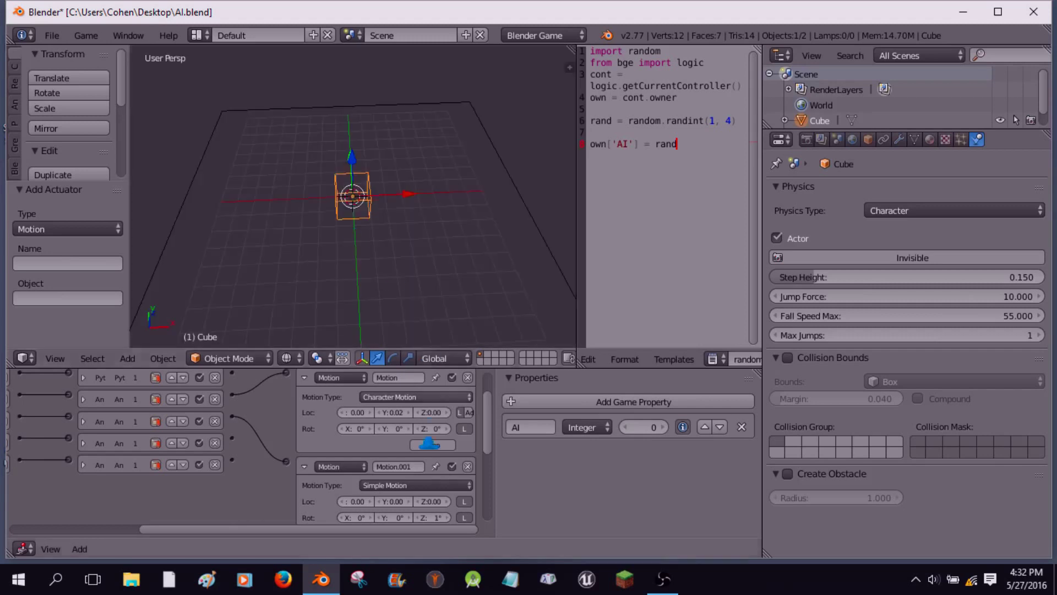
# - Edit the second Motion actuator's Z rotation and collapse the first two Motion actuators
pyautogui.click(436, 516)
pyautogui.click(270, 507)
pyautogui.click(427, 520)
pyautogui.doubleClick(429, 518)
pyautogui.press('Return')
pyautogui.click(304, 467)
pyautogui.click(304, 378)
# - Adjust the third Motion actuator's Z rotation, collapse it, and connect the third And controller to it
pyautogui.moveTo(348, 455); pyautogui.dragTo(339, 438, button='middle')
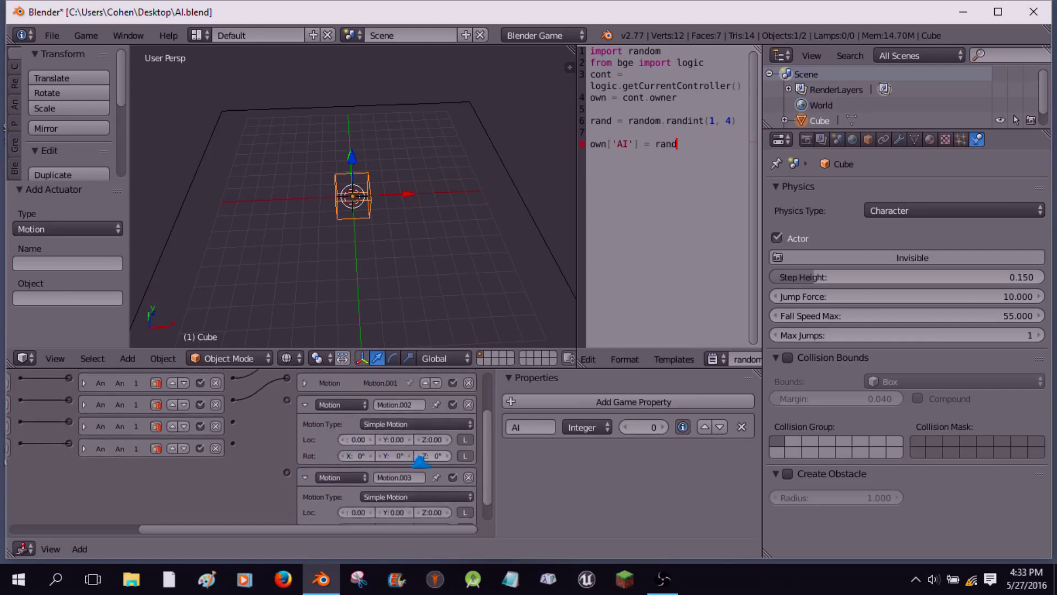
pyautogui.moveTo(422, 459); pyautogui.dragTo(419, 461)
pyautogui.click(304, 407)
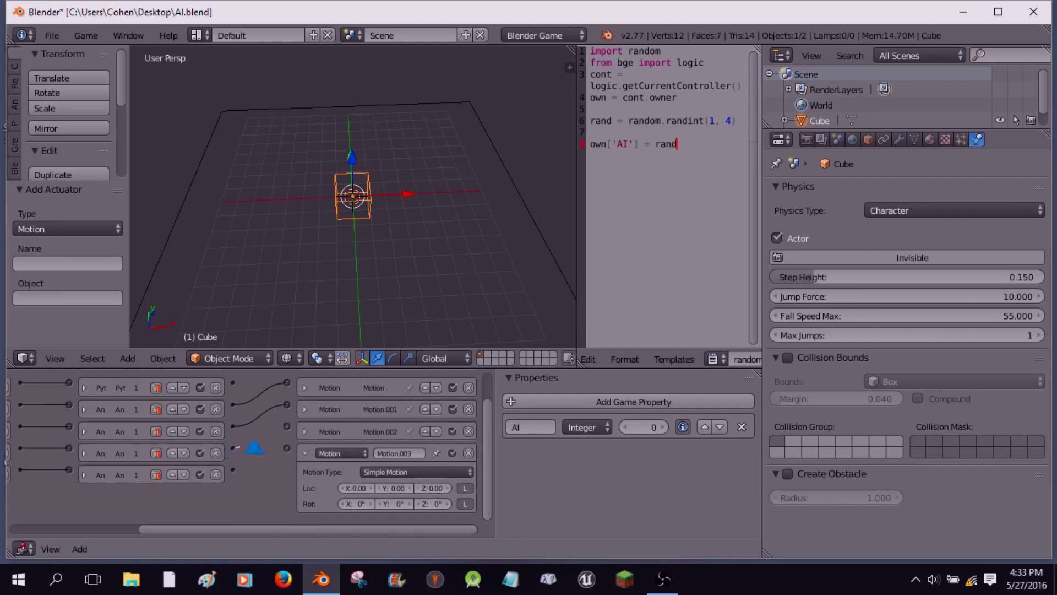
pyautogui.moveTo(254, 448); pyautogui.dragTo(286, 425)
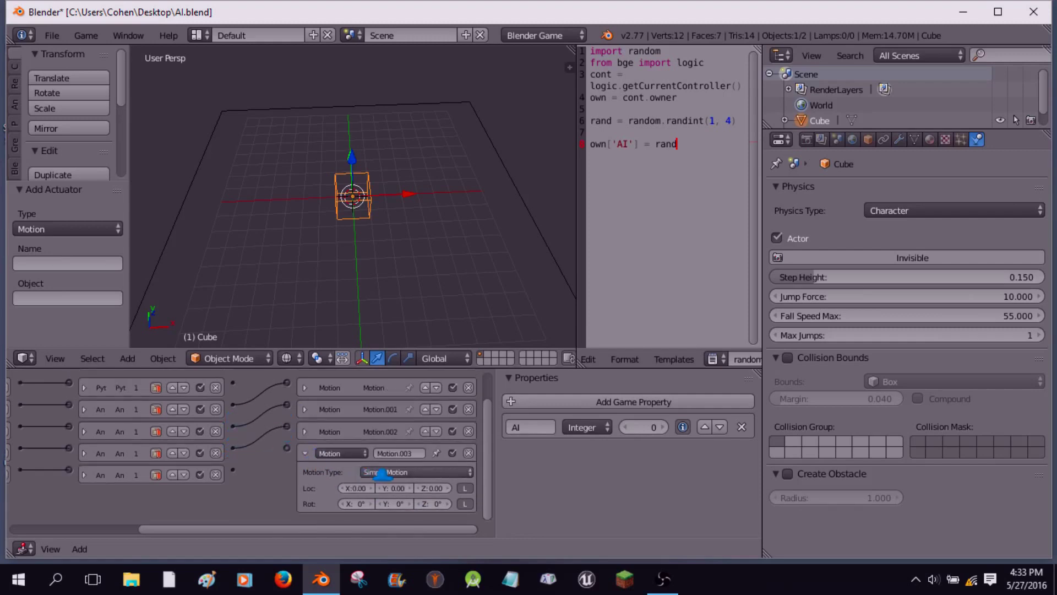
# - Delete the fourth Motion actuator and add an Action actuator in its place
pyautogui.click(467, 454)
pyautogui.click(423, 397)
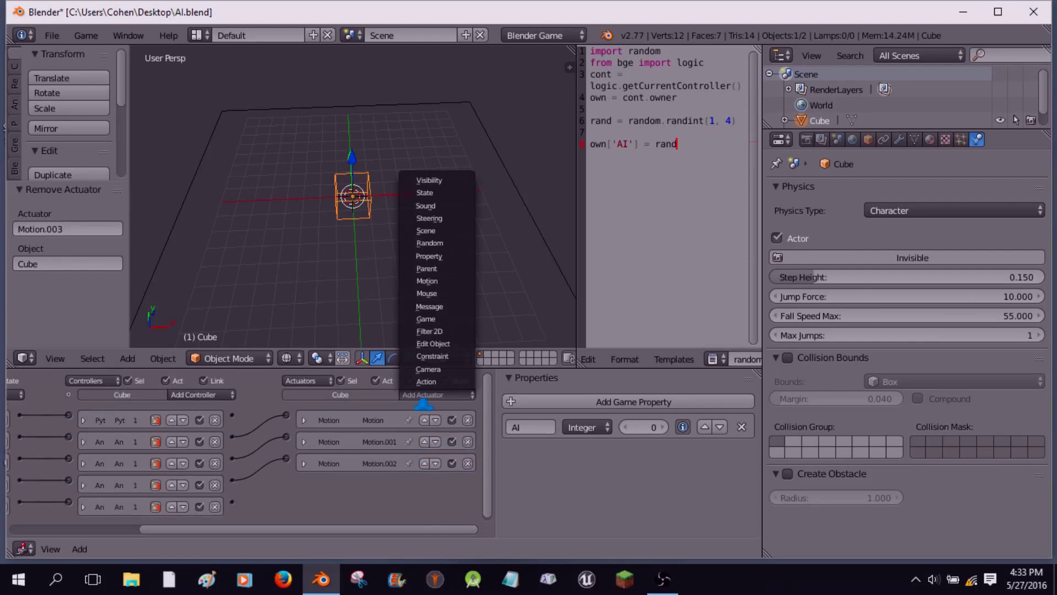
pyautogui.click(435, 382)
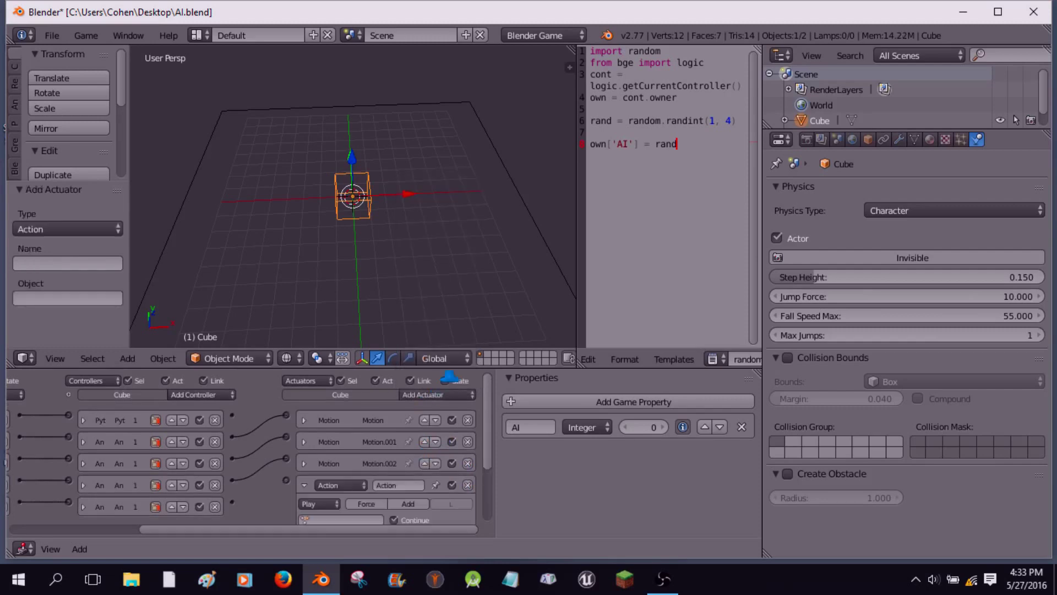
# - Add three more Action actuators to the Cube
pyautogui.click(456, 395)
pyautogui.click(444, 384)
pyautogui.click(457, 395)
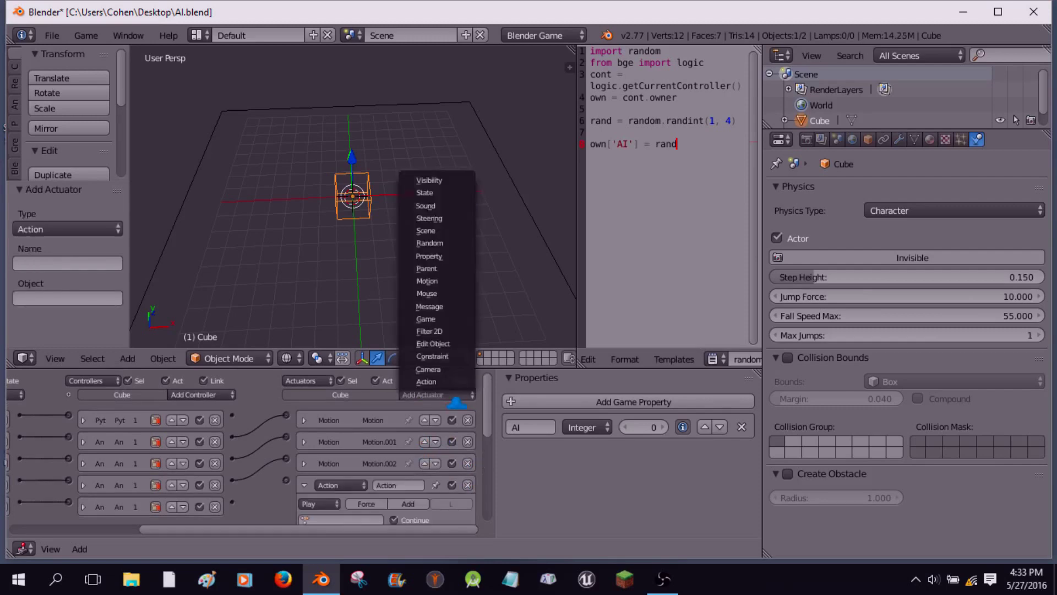
pyautogui.click(435, 381)
pyautogui.click(446, 394)
pyautogui.click(435, 381)
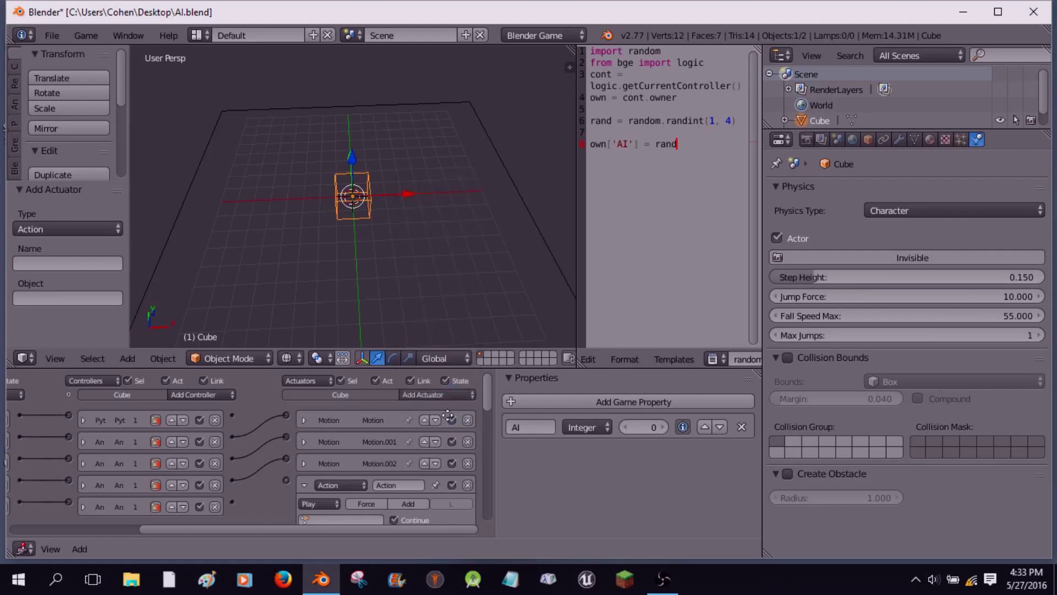
# - Remove all four Action actuators from the Cube, leaving only its three Motion actuators
pyautogui.scroll(-5, 411, 406)
pyautogui.scroll(-10, 411, 406)
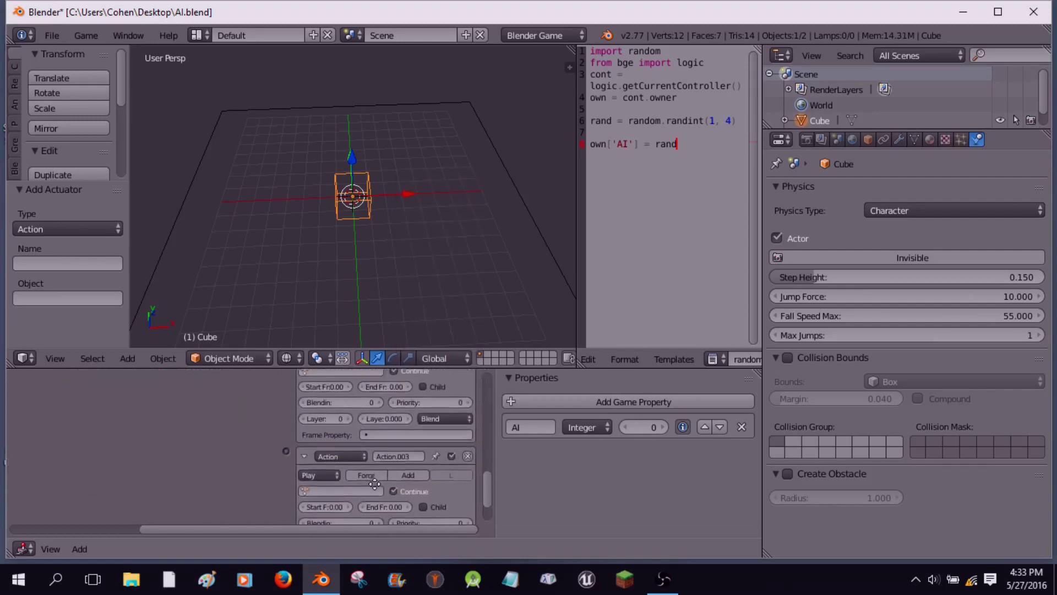
pyautogui.click(304, 465)
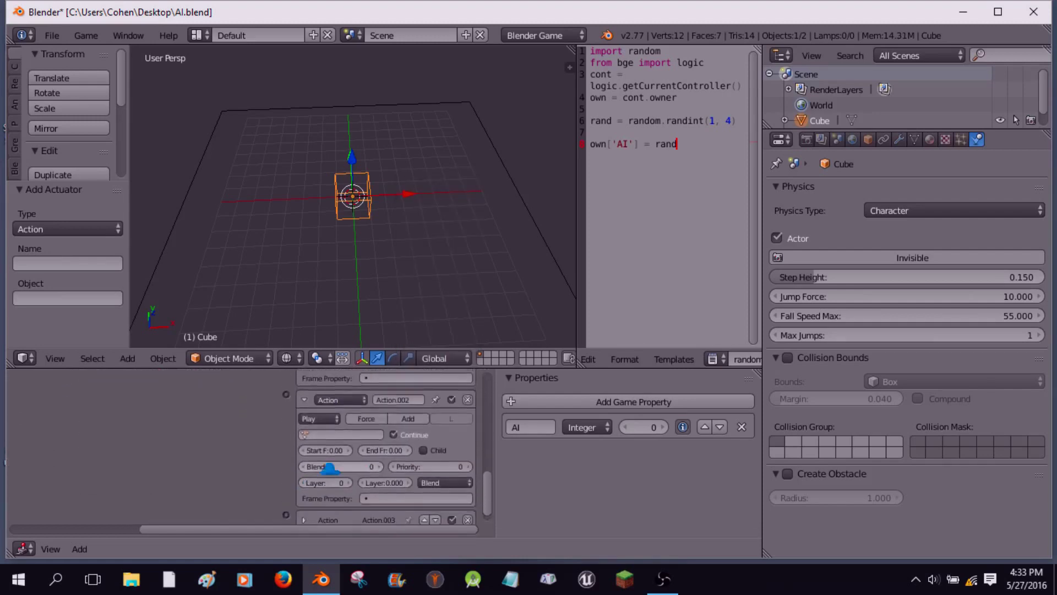
pyautogui.click(467, 519)
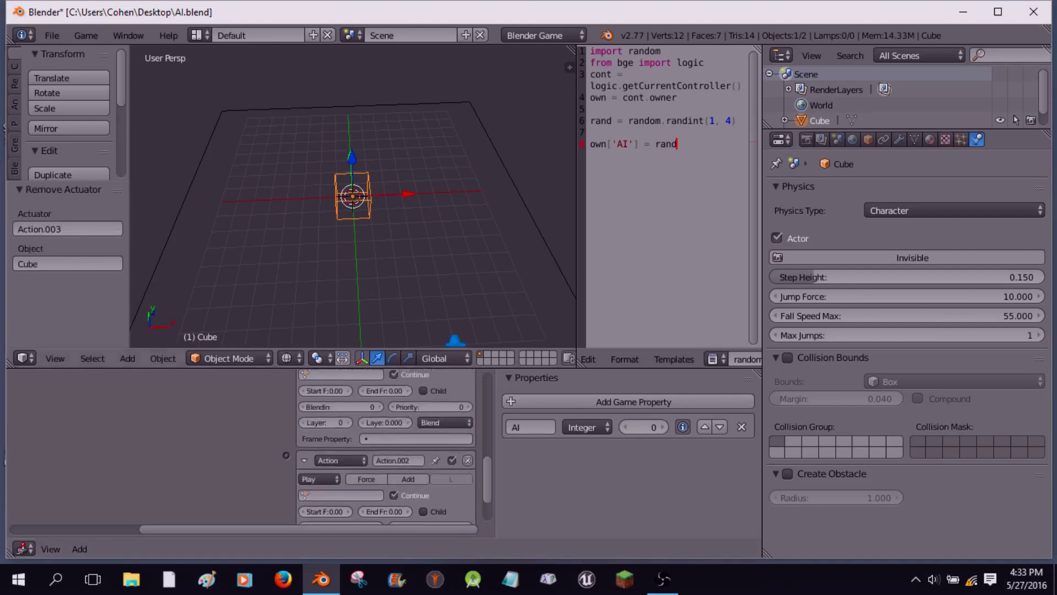
pyautogui.click(467, 460)
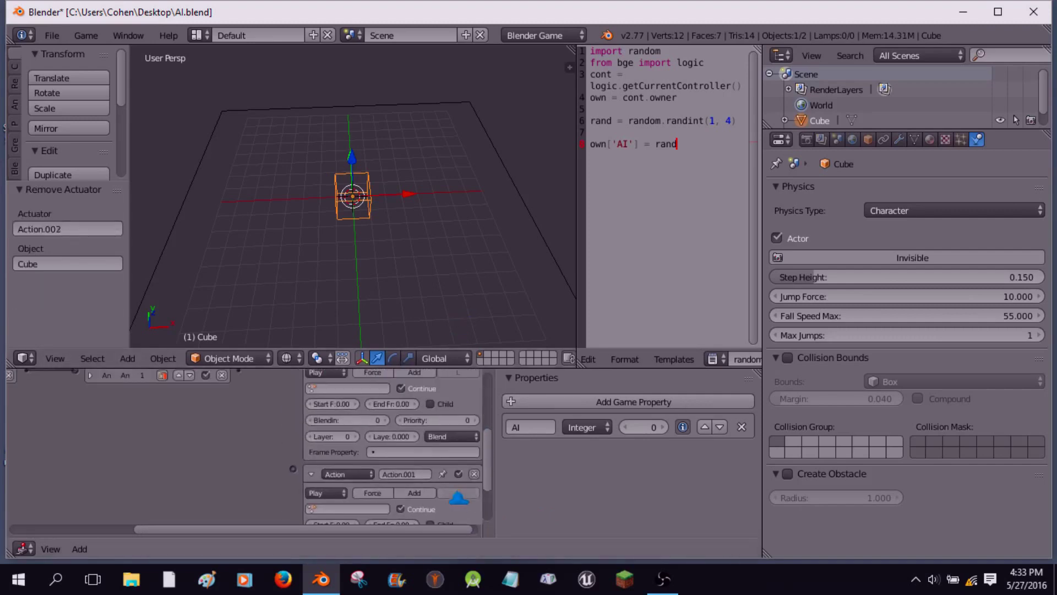
pyautogui.click(467, 478)
pyautogui.scroll(2, 475, 459)
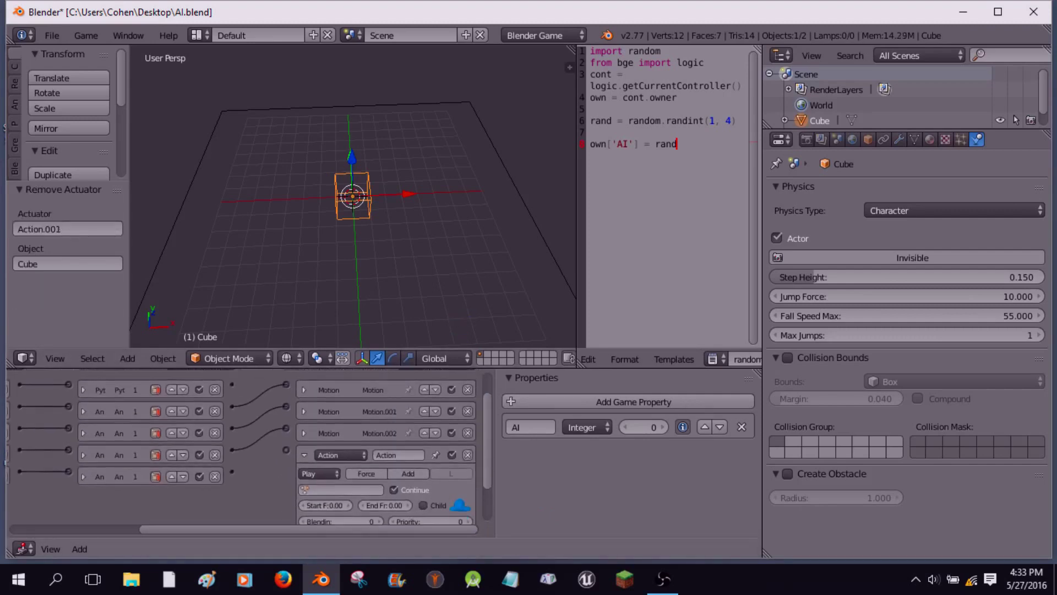
pyautogui.click(468, 455)
pyautogui.scroll(1, 162, 451)
pyautogui.moveTo(161, 452)
pyautogui.mouseDown(button='middle')
pyautogui.moveTo(452, 432)
pyautogui.moveTo(167, 431)
pyautogui.mouseUp(button='middle')
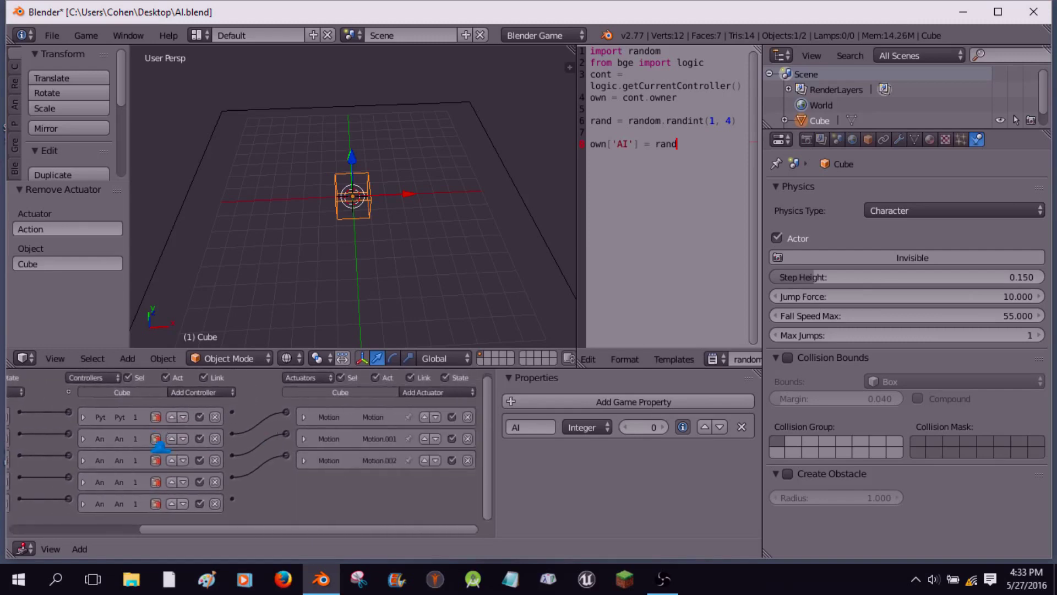
# - Add a Monkey mesh inside the Cube at the scene's origin
pyautogui.moveTo(472, 258); pyautogui.dragTo(549, 125, button='middle')
pyautogui.scroll(5, 408, 199)
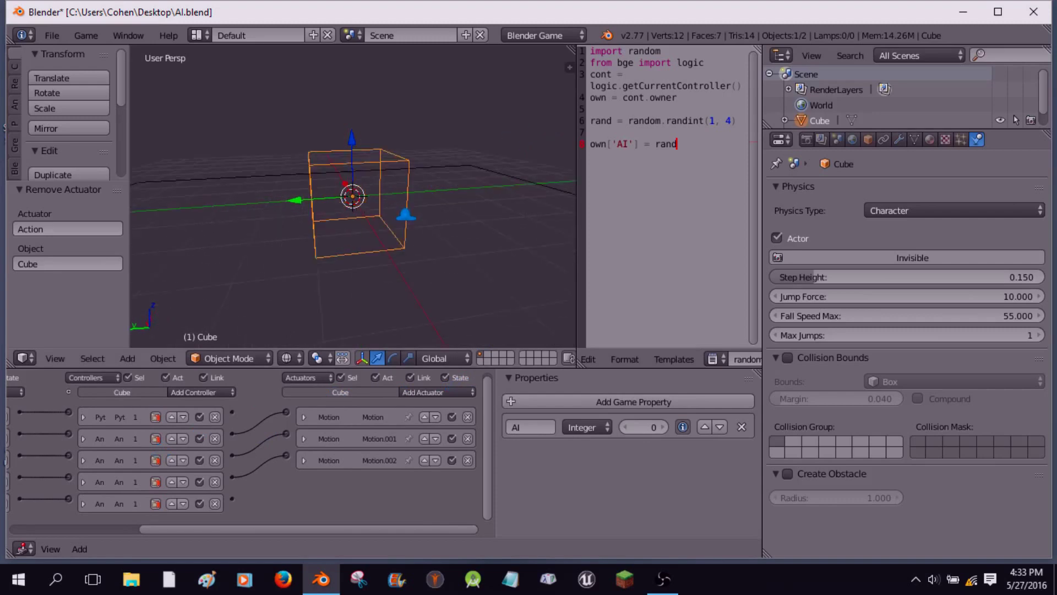
pyautogui.moveTo(406, 217); pyautogui.dragTo(385, 245, button='middle')
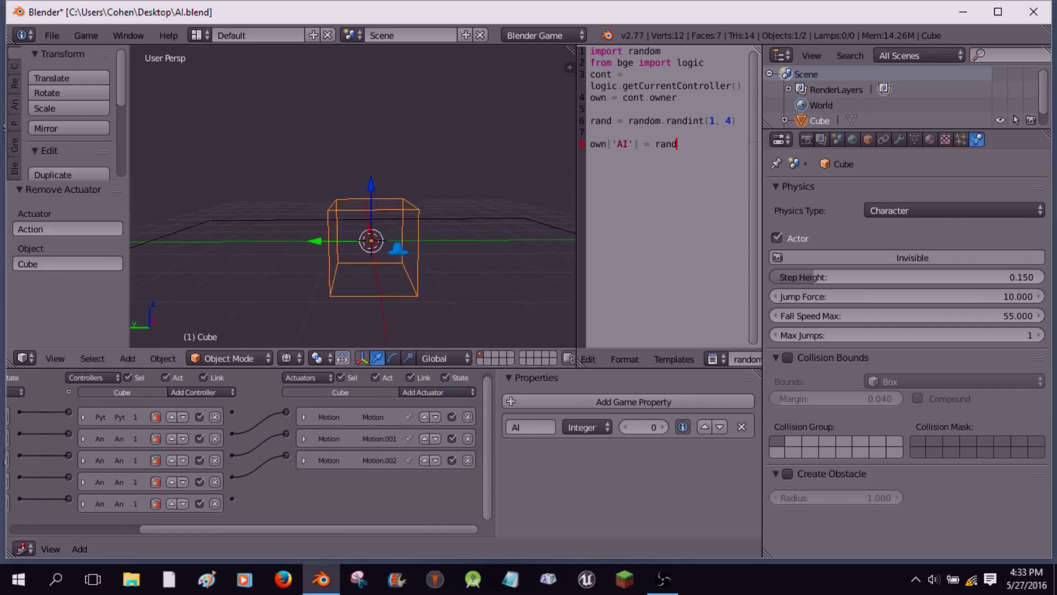
pyautogui.hotkey('shift', 'a')
pyautogui.moveTo(378, 243)
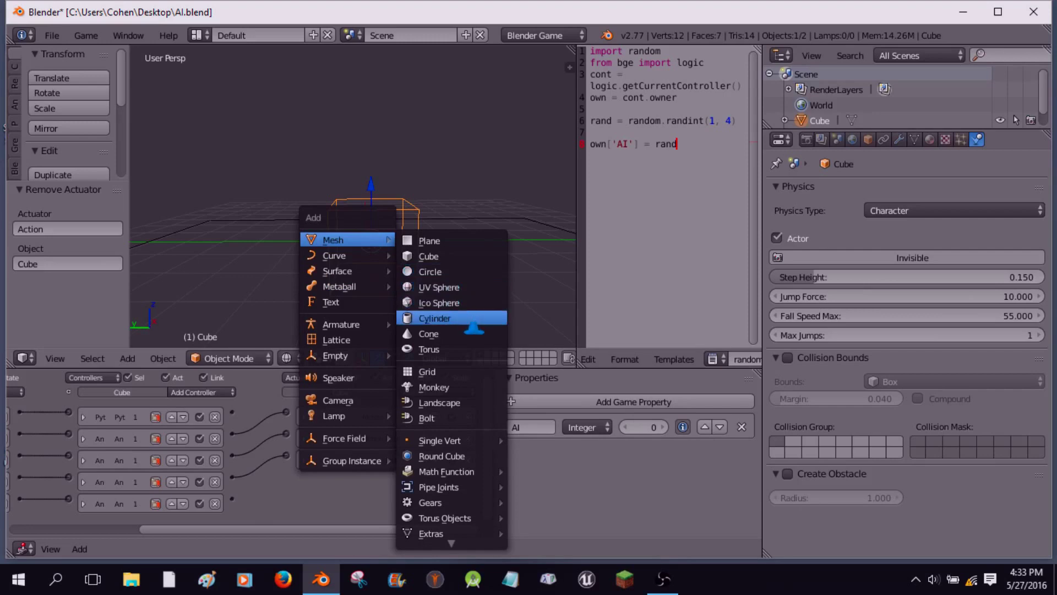
pyautogui.click(470, 388)
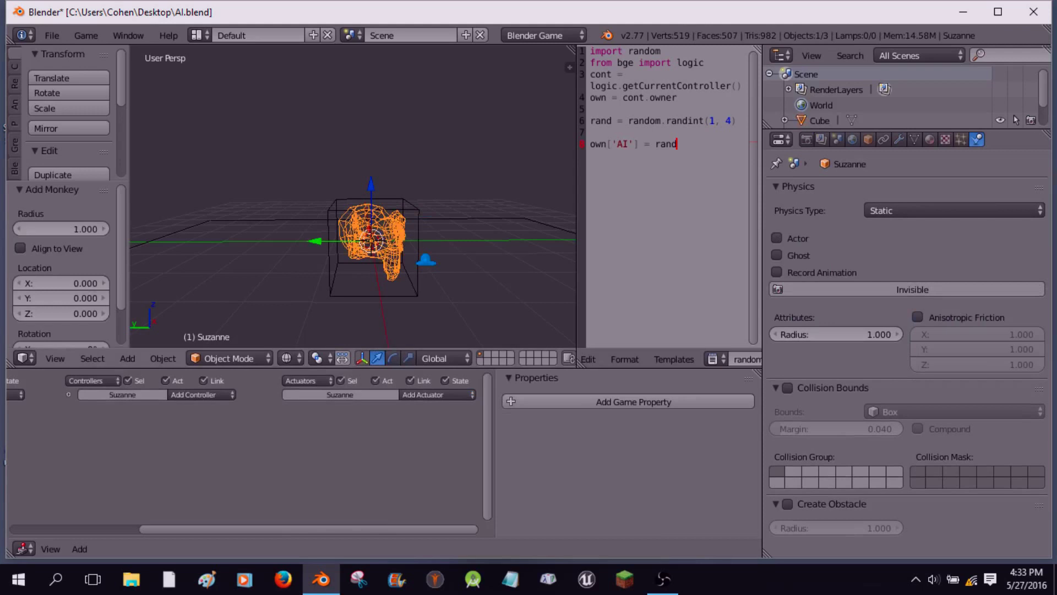
pyautogui.press('r')
pyautogui.press('x')
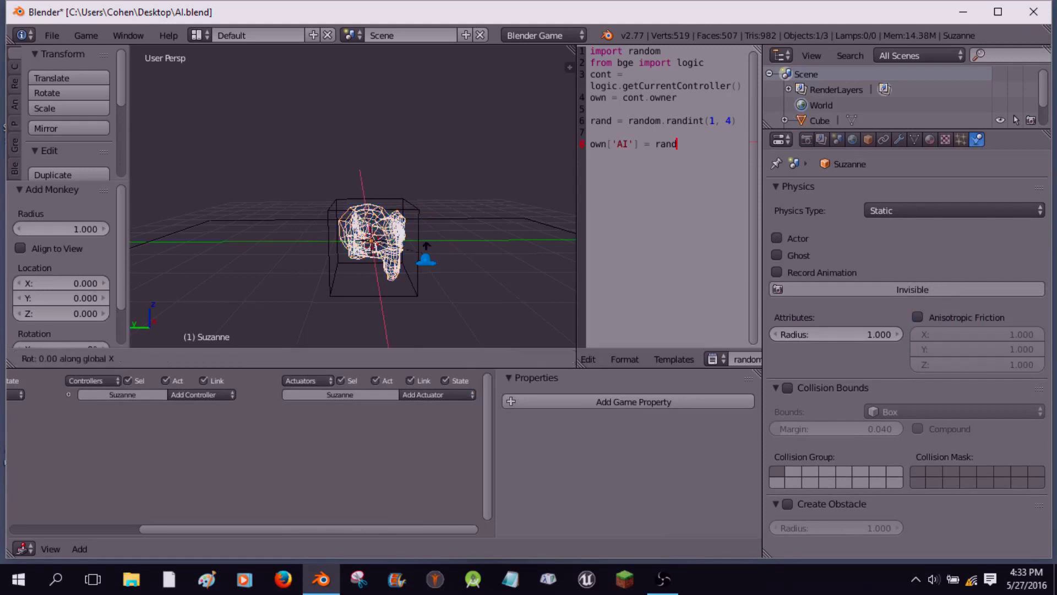
pyautogui.write('90')
pyautogui.press('BackSpace')
pyautogui.press('BackSpace')
pyautogui.press('Escape')
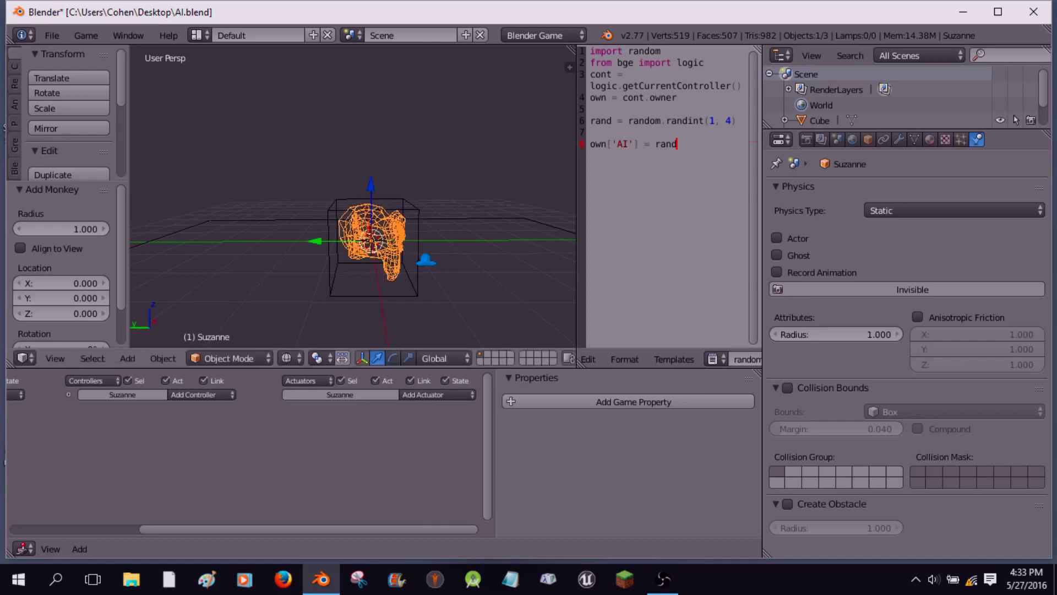
# - Rotate the monkey 180 degrees about the global Z axis
pyautogui.write('rz')
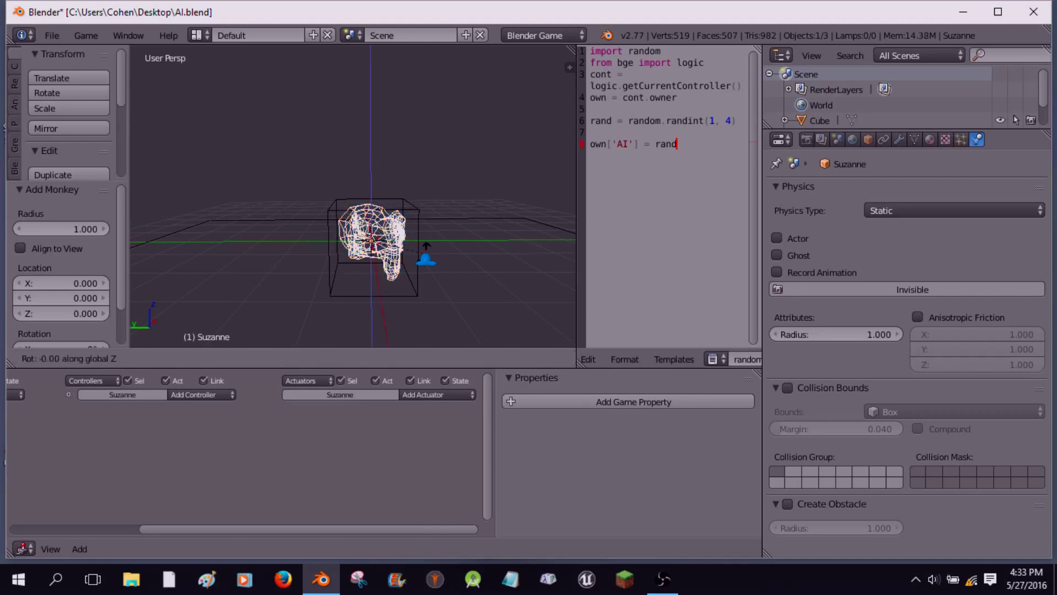
pyautogui.write('180')
pyautogui.press('Return')
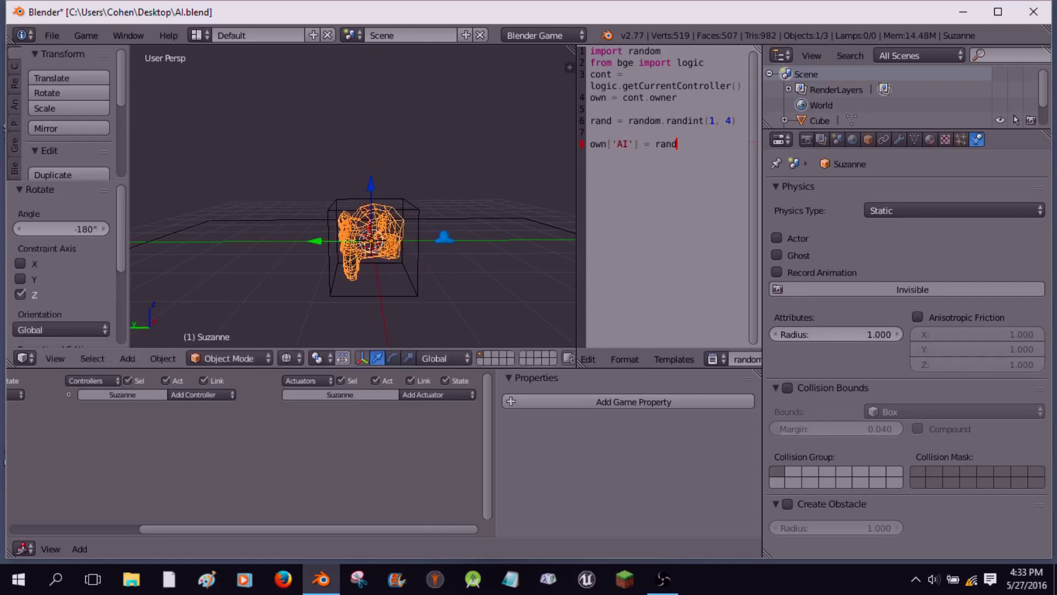
# - Switch the 3D view's shading to Solid
pyautogui.moveTo(426, 246)
pyautogui.mouseDown(button='middle')
pyautogui.moveTo(440, 237)
pyautogui.moveTo(419, 253)
pyautogui.moveTo(435, 231)
pyautogui.mouseUp(button='middle')
pyautogui.moveTo(435, 173)
pyautogui.mouseDown(button='middle')
pyautogui.moveTo(472, 273)
pyautogui.moveTo(316, 358)
pyautogui.mouseUp(button='middle')
pyautogui.click(291, 358)
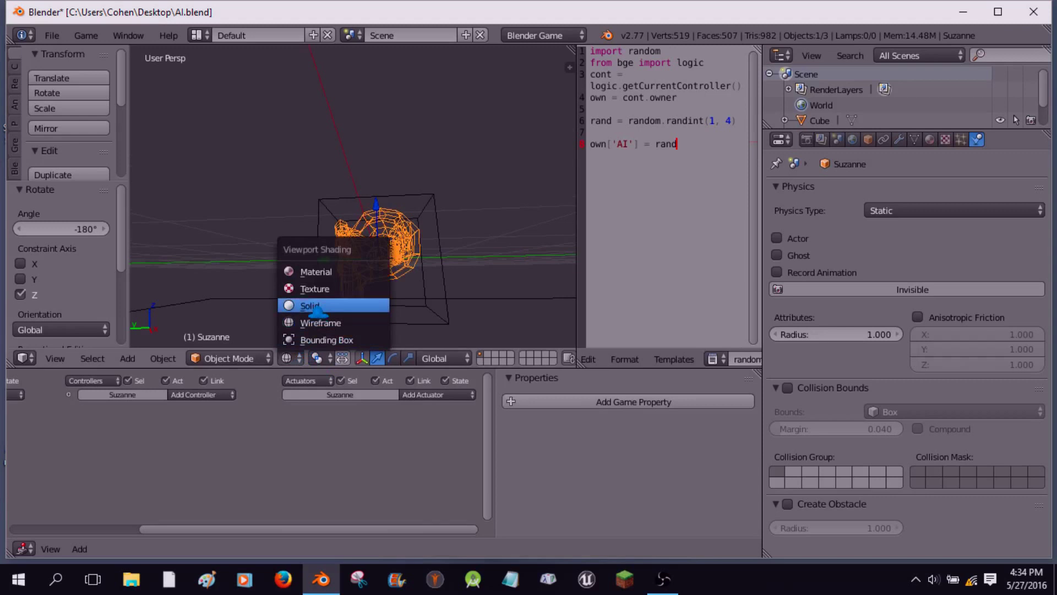
pyautogui.click(309, 305)
# - Select the monkey and the Cube, with the Cube active, and parent the monkey to it as Object
pyautogui.rightClick(443, 273)
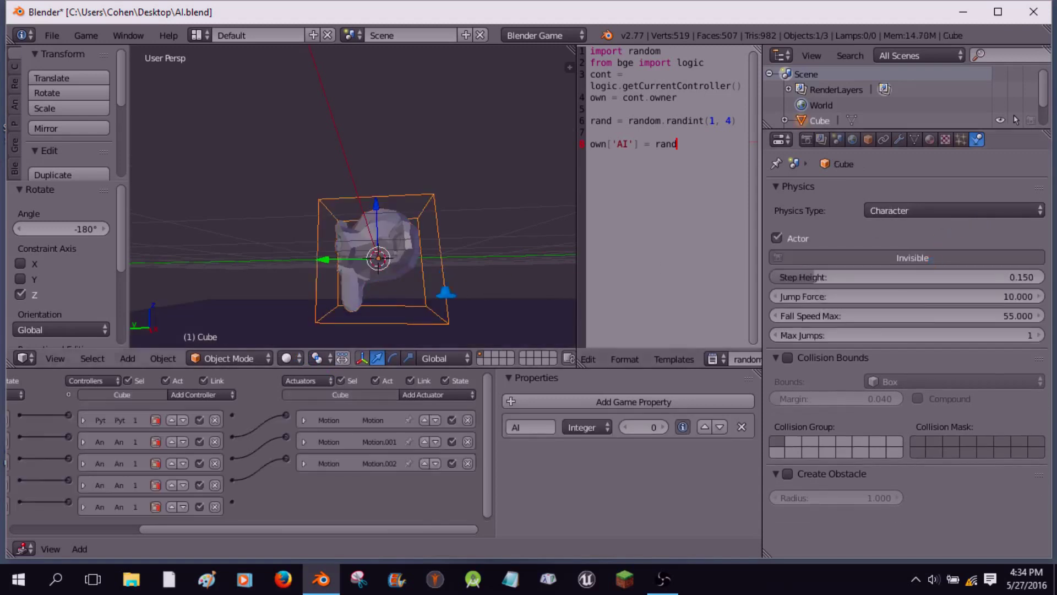
pyautogui.rightClick(382, 254)
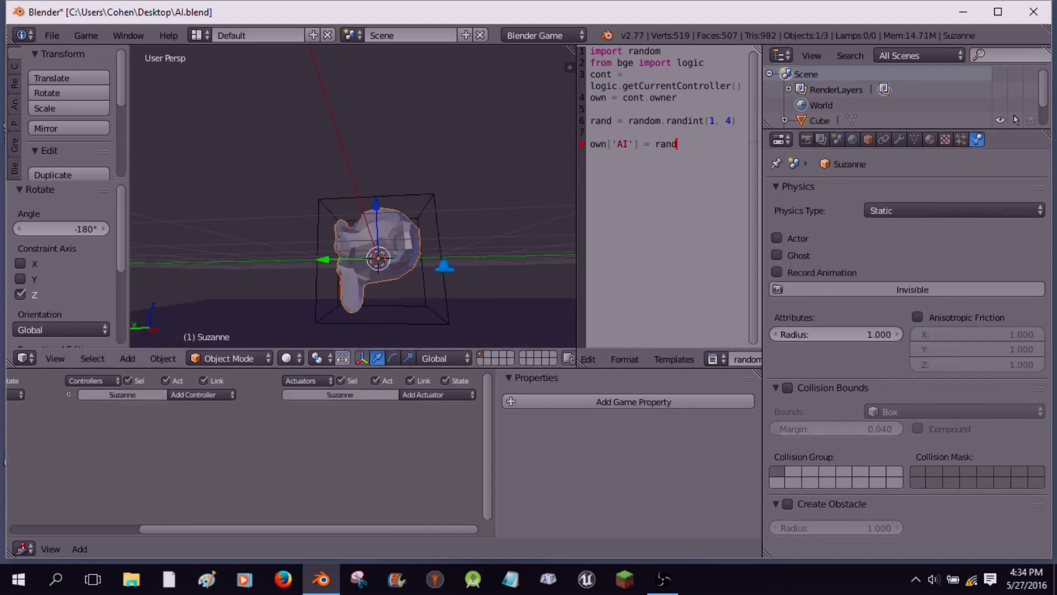
pyautogui.moveTo(406, 238); pyautogui.dragTo(414, 264, button='middle')
pyautogui.scroll(2, 439, 267)
pyautogui.moveTo(498, 240); pyautogui.dragTo(498, 182, button='middle')
pyautogui.rightClick(500, 187)
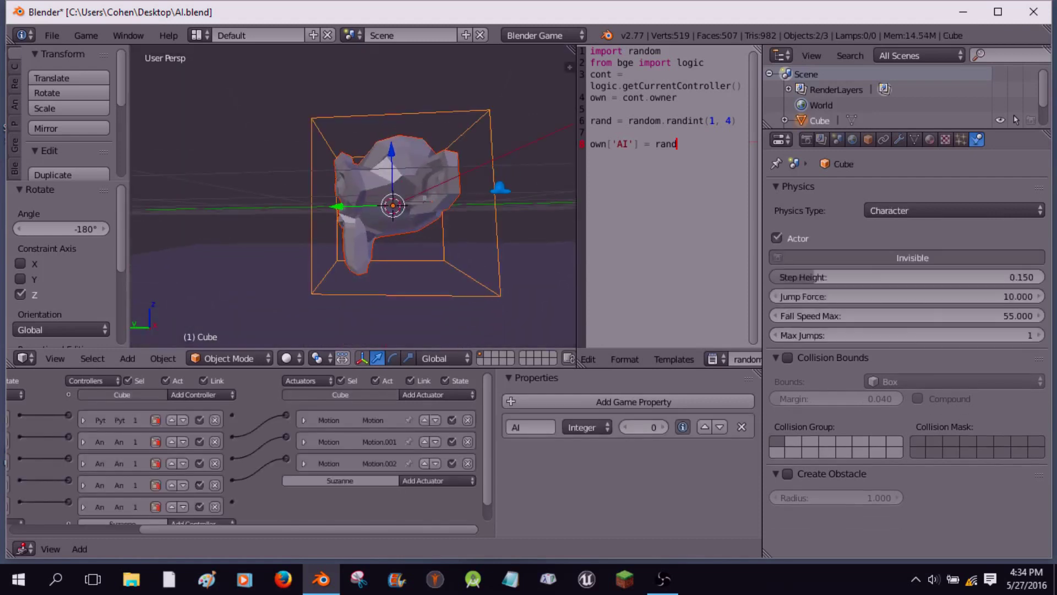
pyautogui.hotkey('ctrl', 'p')
pyautogui.click(500, 184)
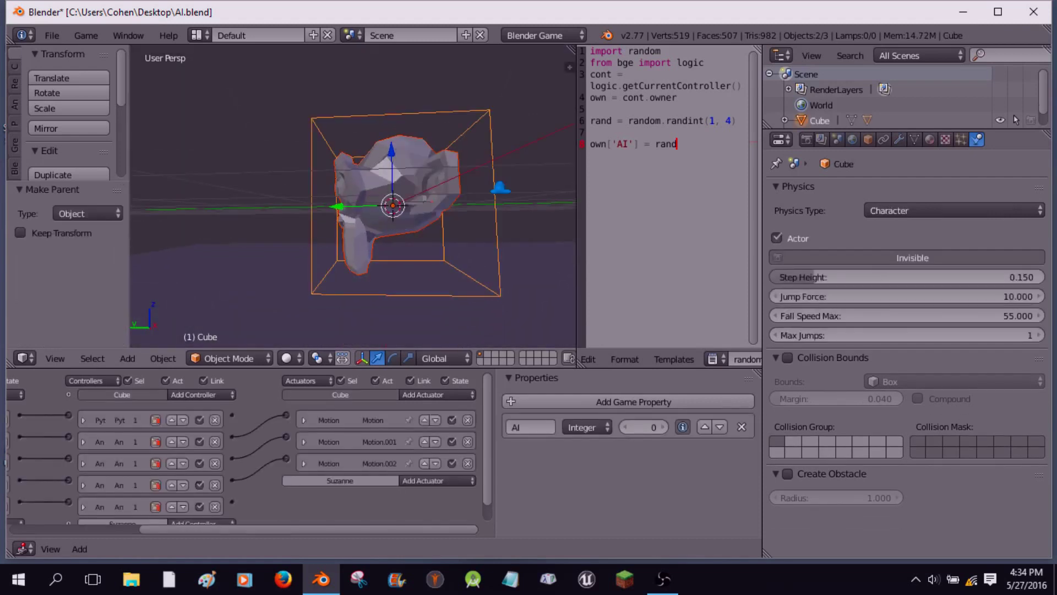
# - Select the monkey together with the Cube and add an Action actuator to the monkey
pyautogui.rightClick(405, 196)
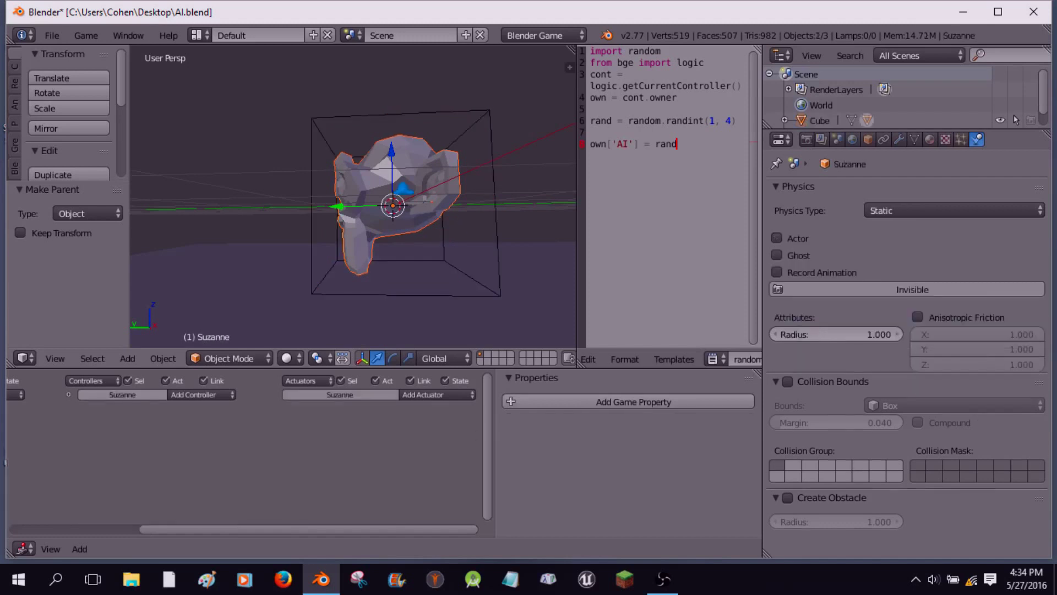
pyautogui.keyDown('shift'); pyautogui.rightClick(487, 238); pyautogui.keyUp('shift')
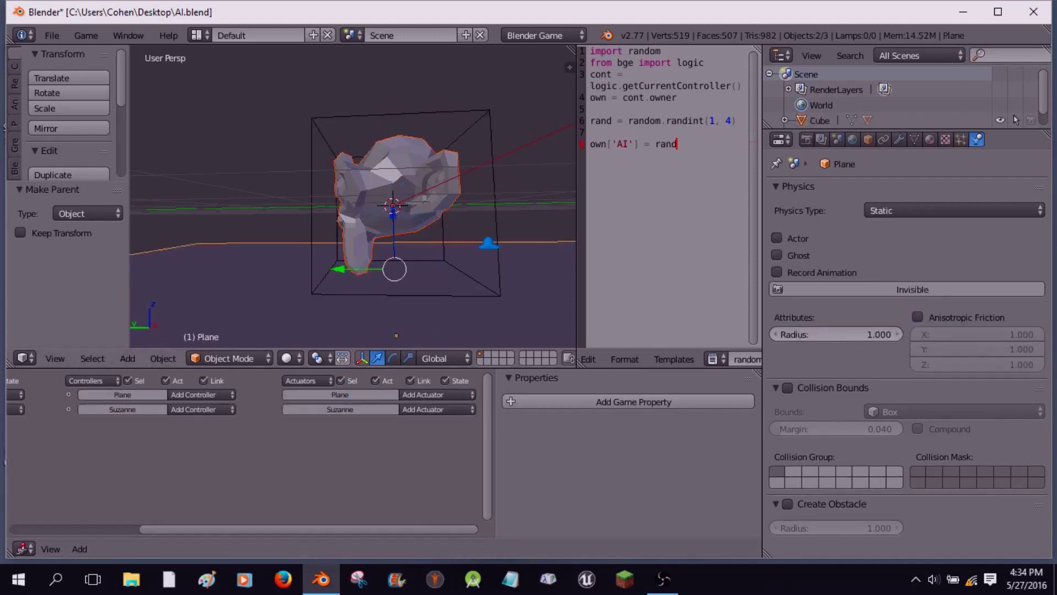
pyautogui.moveTo(429, 113); pyautogui.dragTo(416, 146, button='right')
pyautogui.rightClick(417, 170)
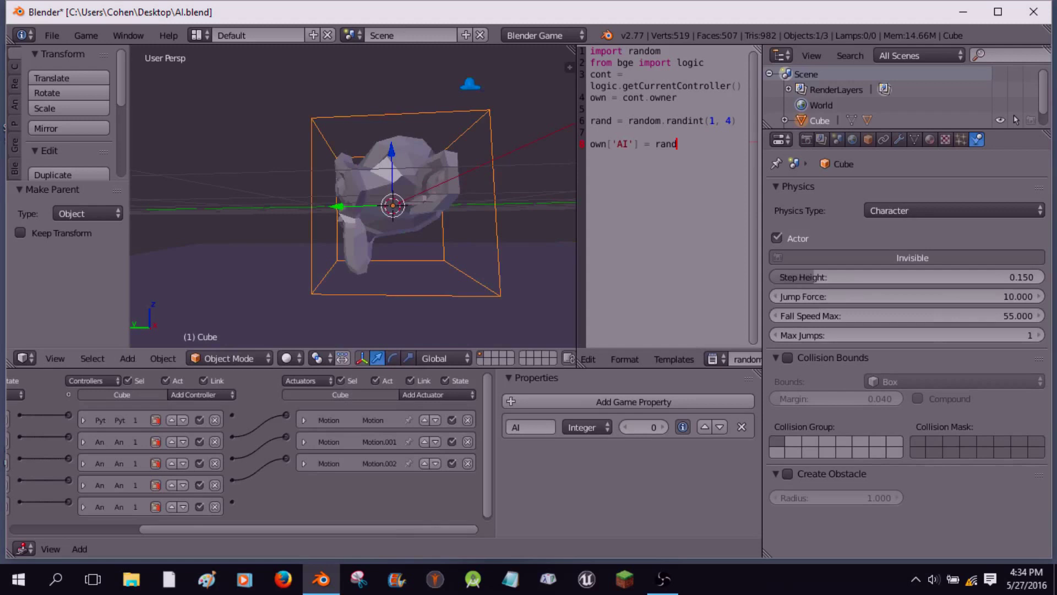
pyautogui.rightClick(418, 170)
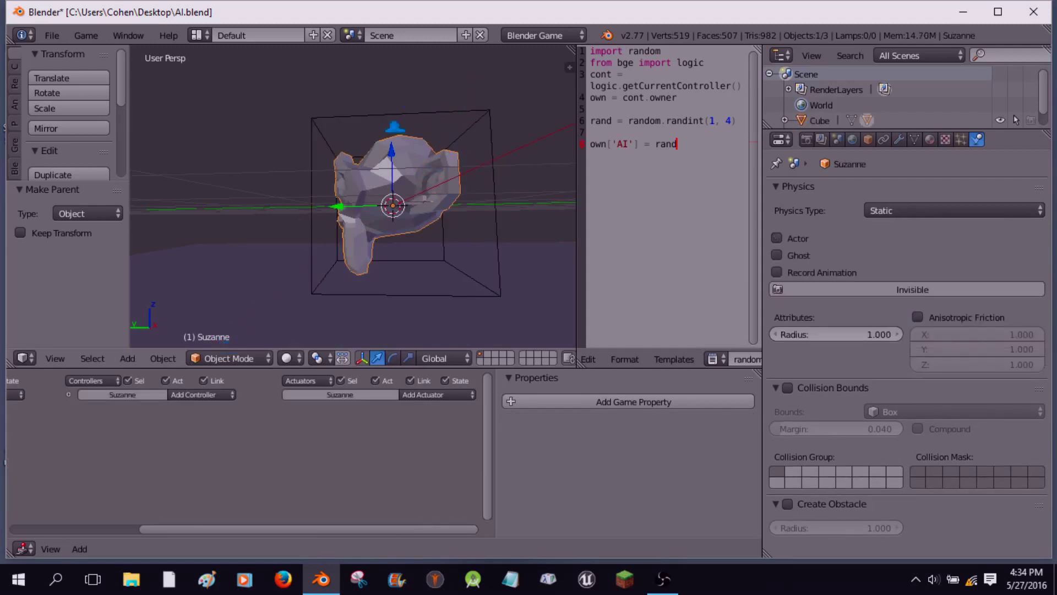
pyautogui.keyDown('shift'); pyautogui.rightClick(434, 120); pyautogui.keyUp('shift')
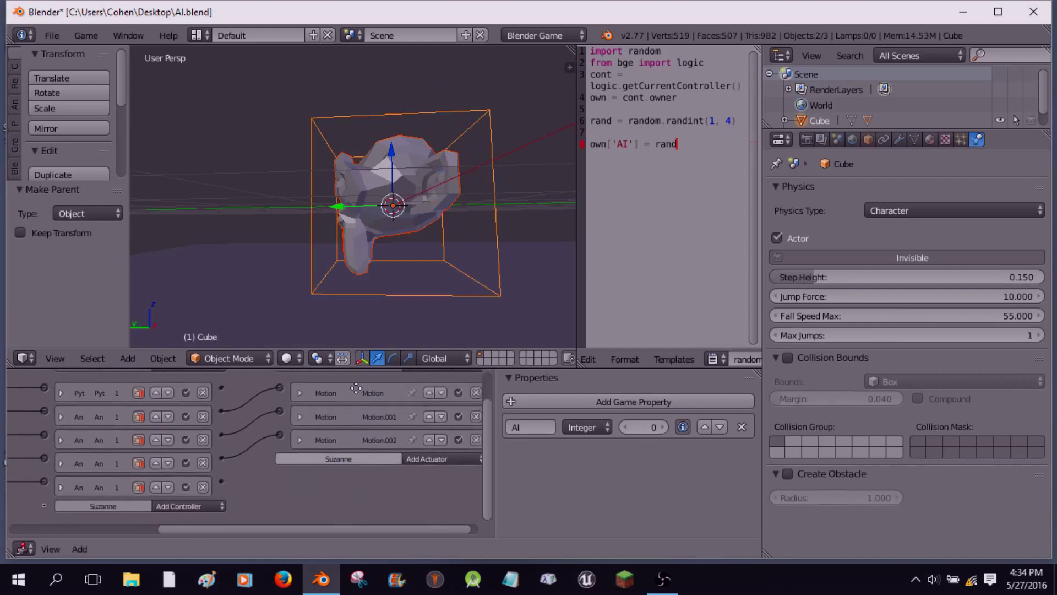
pyautogui.click(435, 460)
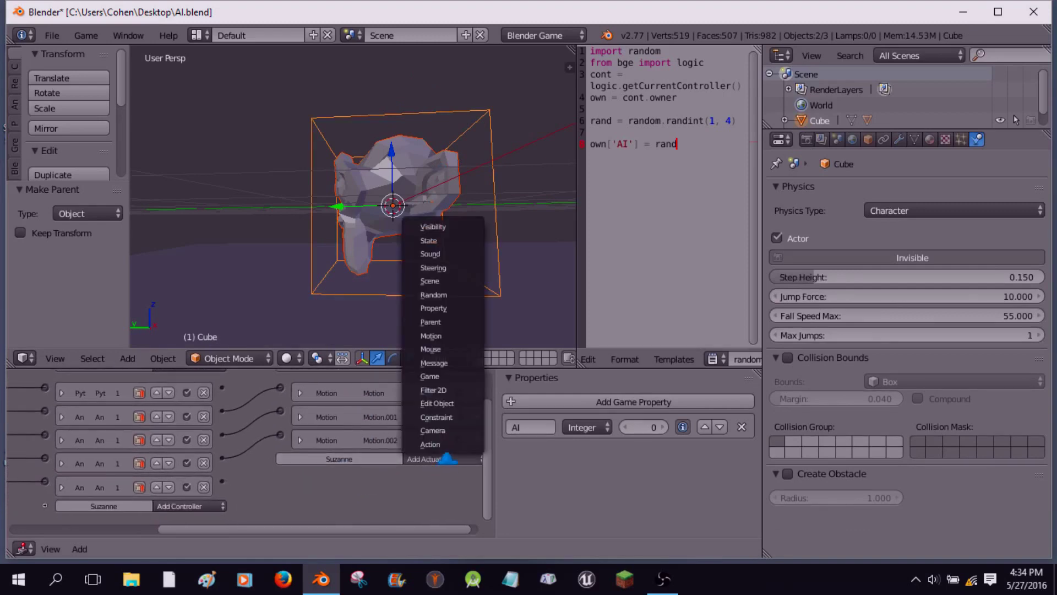
pyautogui.click(431, 443)
pyautogui.scroll(-3, 354, 408)
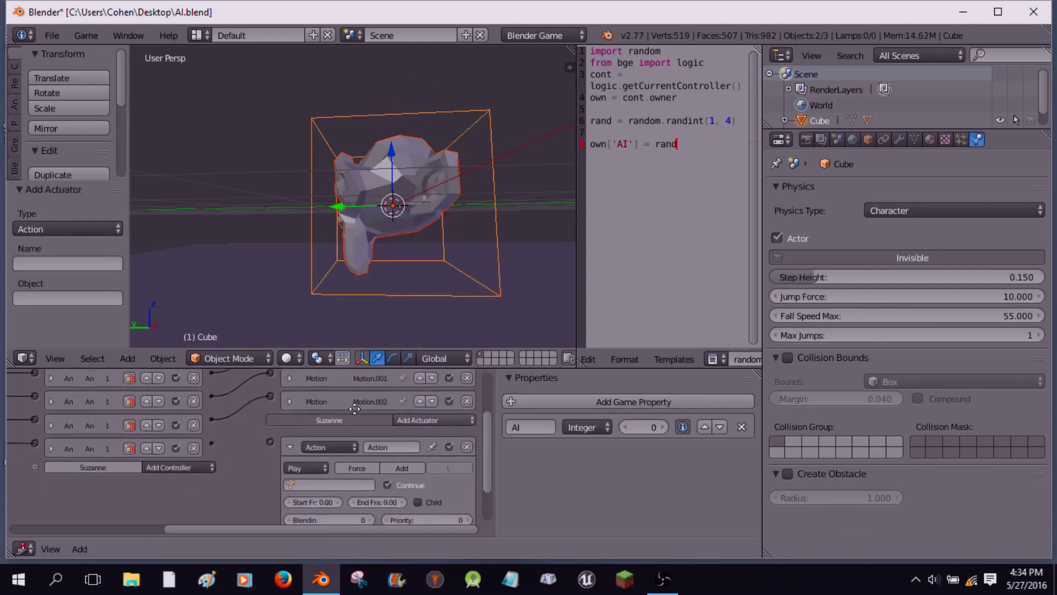
# - Select only the monkey and insert a Rotation keyframe for it at frame 1
pyautogui.rightClick(429, 186)
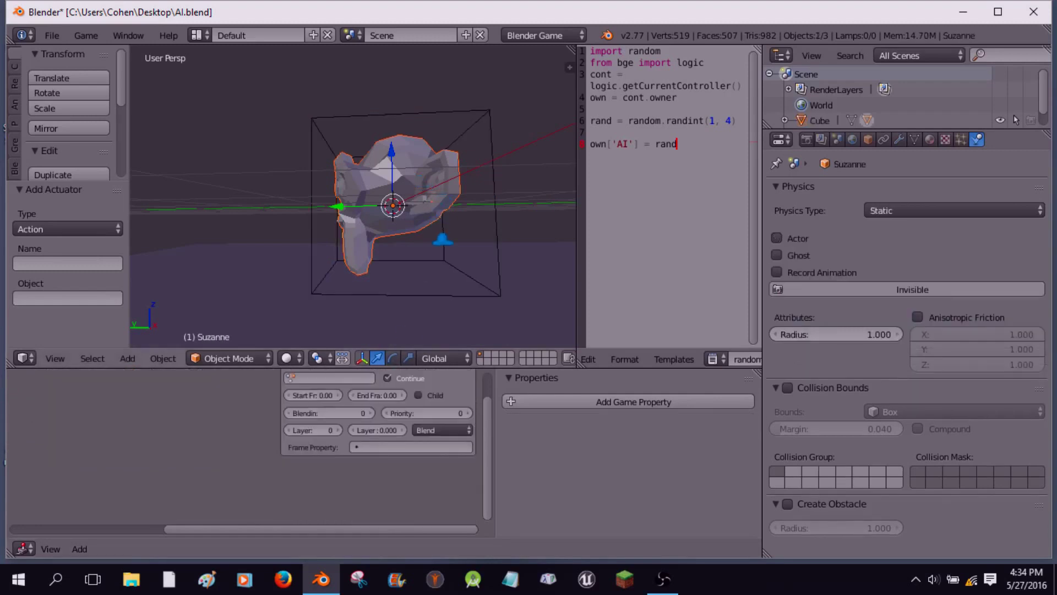
pyautogui.moveTo(431, 254); pyautogui.dragTo(456, 266, button='middle')
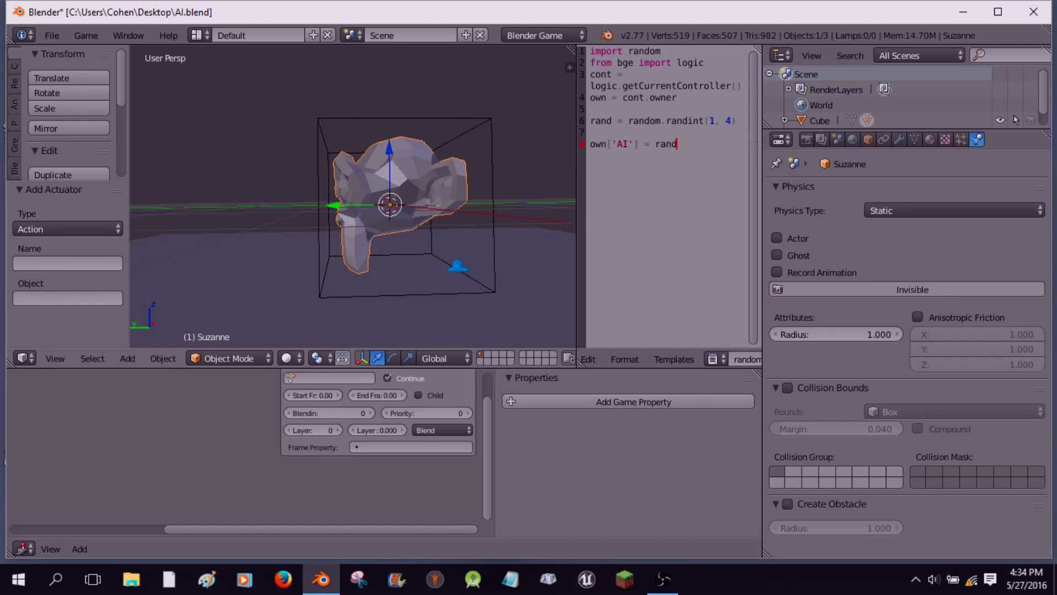
pyautogui.press('i')
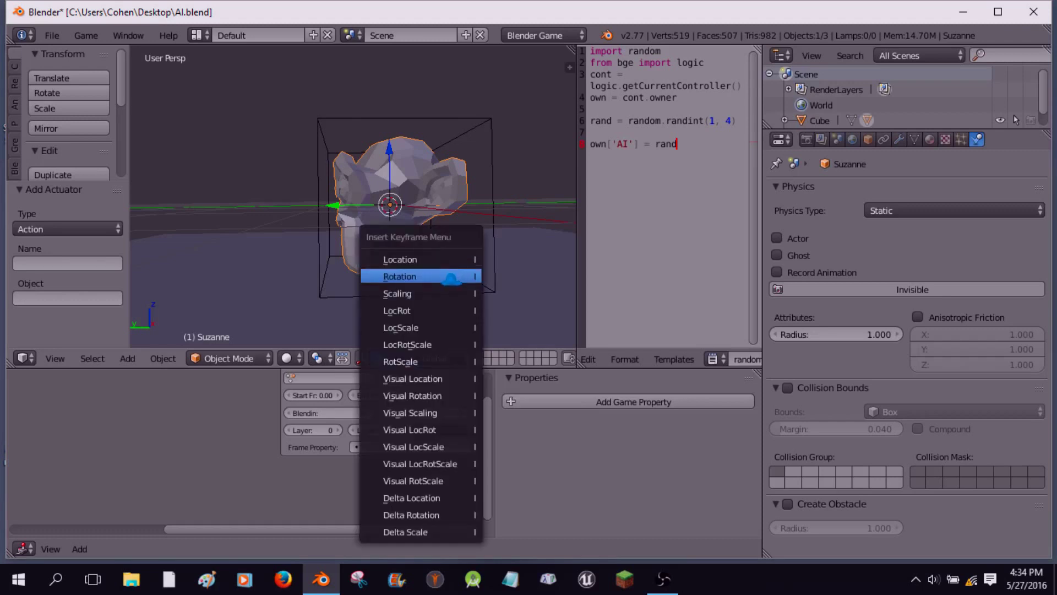
pyautogui.click(451, 276)
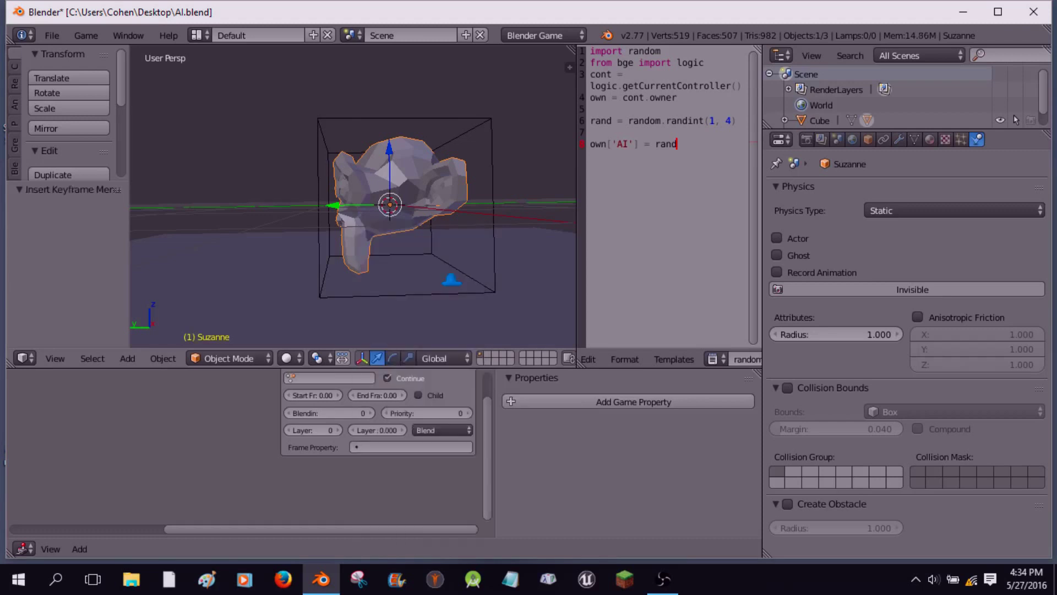
# - At frame 10, rotate the monkey about X to exactly -40° and insert a Rotation keyframe
pyautogui.hotkey('alt', 'a')
pyautogui.hotkey('alt', 'a')
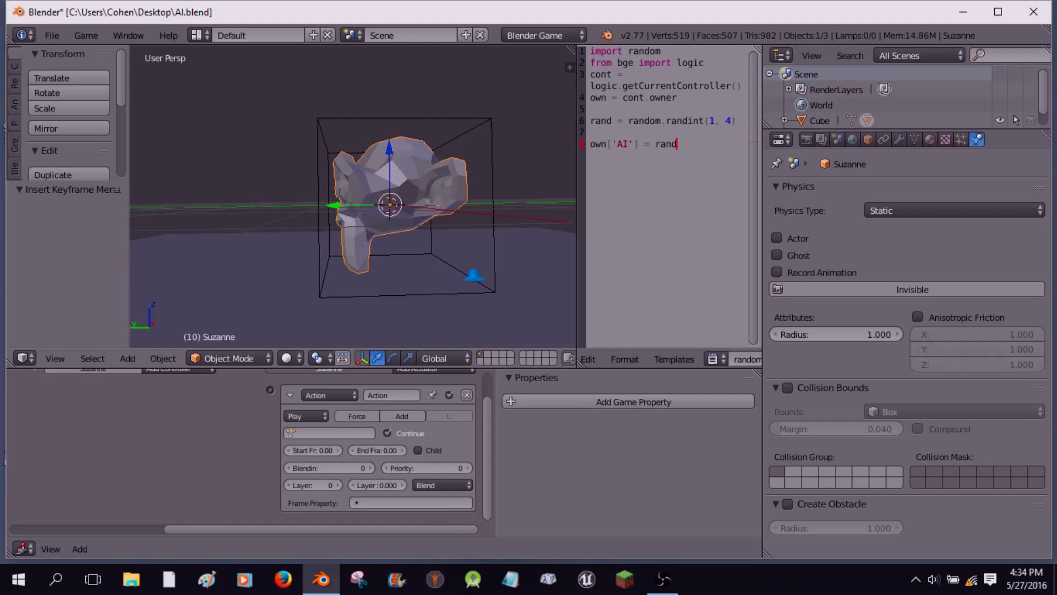
pyautogui.press('n')
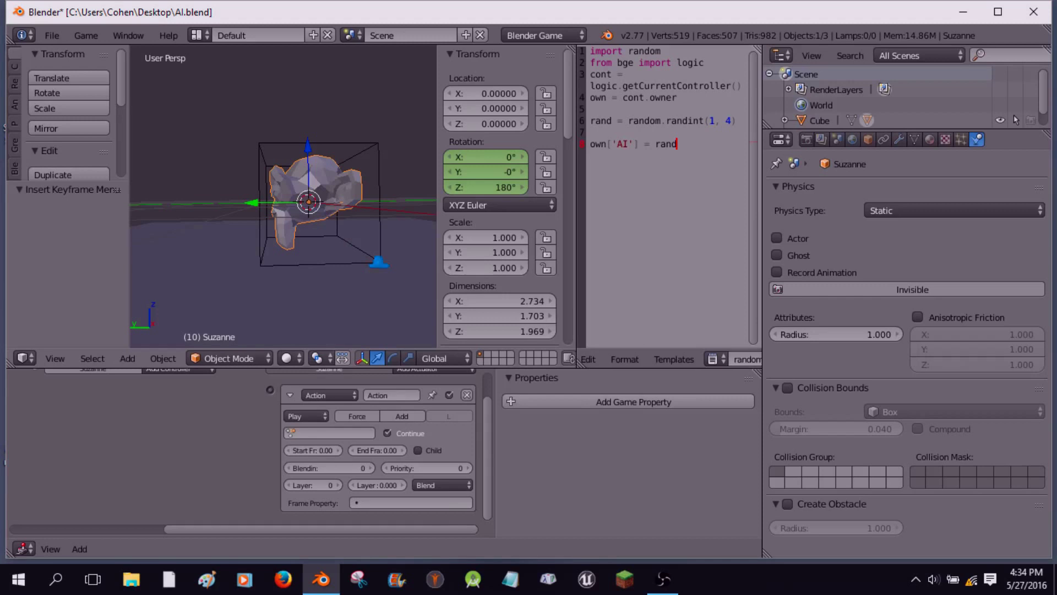
pyautogui.press('r')
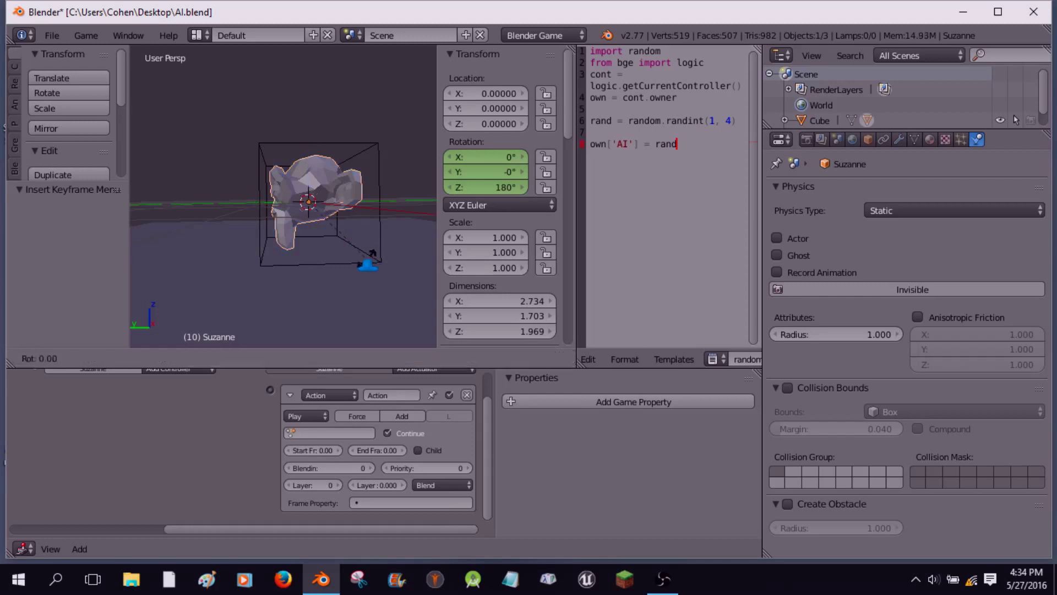
pyautogui.press('x')
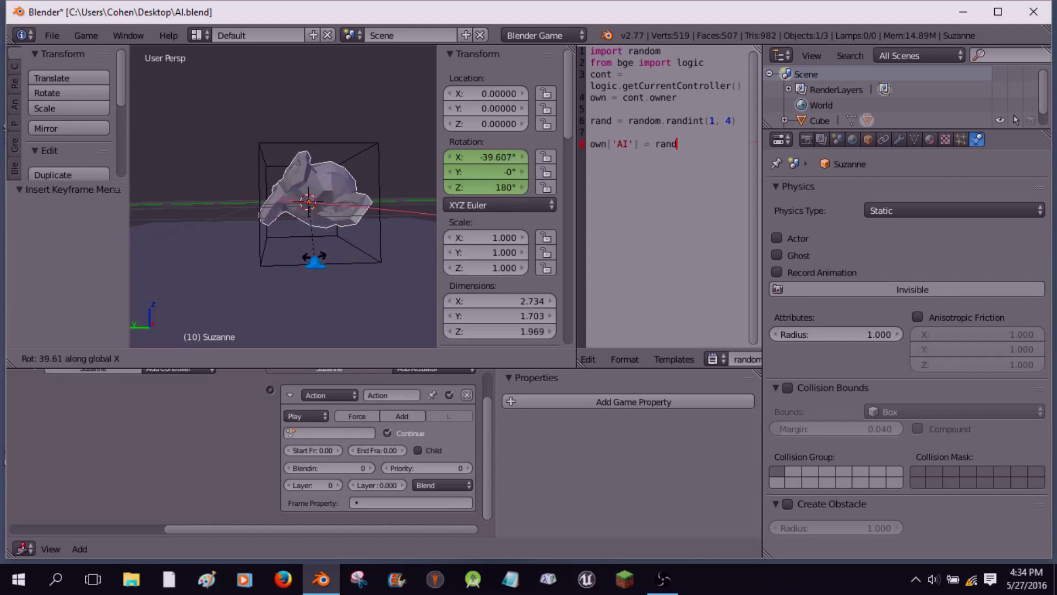
pyautogui.click(315, 258)
pyautogui.click(468, 157)
pyautogui.press('BackSpace')
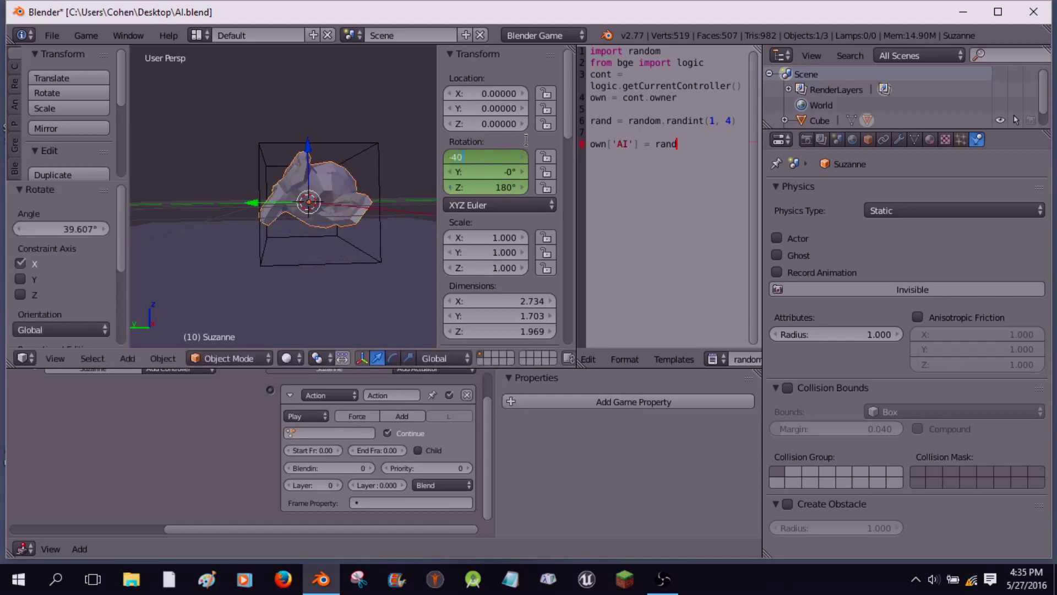
pyautogui.press('Return')
pyautogui.press('i')
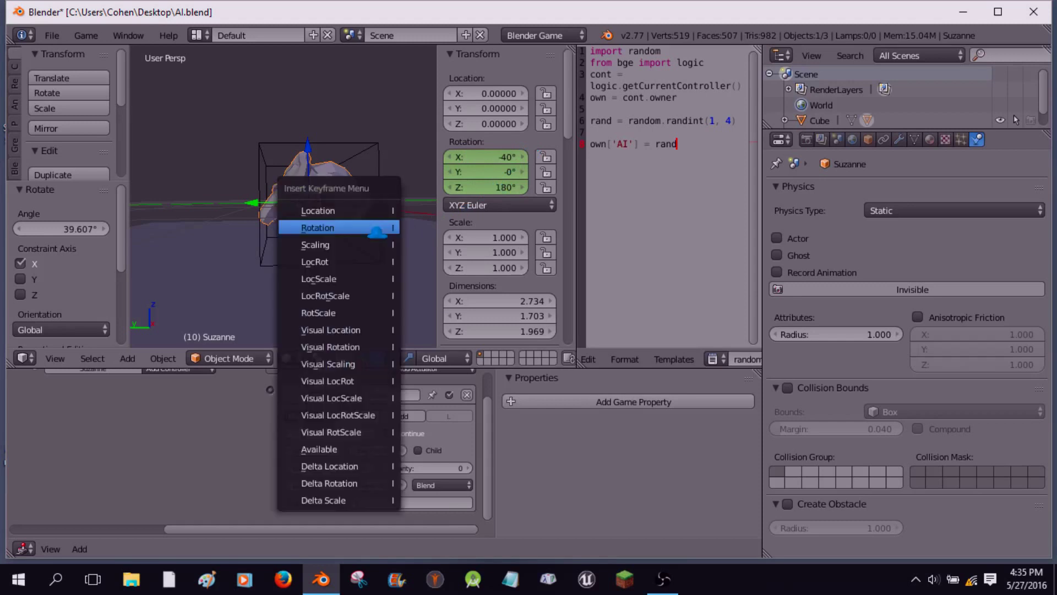
pyautogui.click(375, 228)
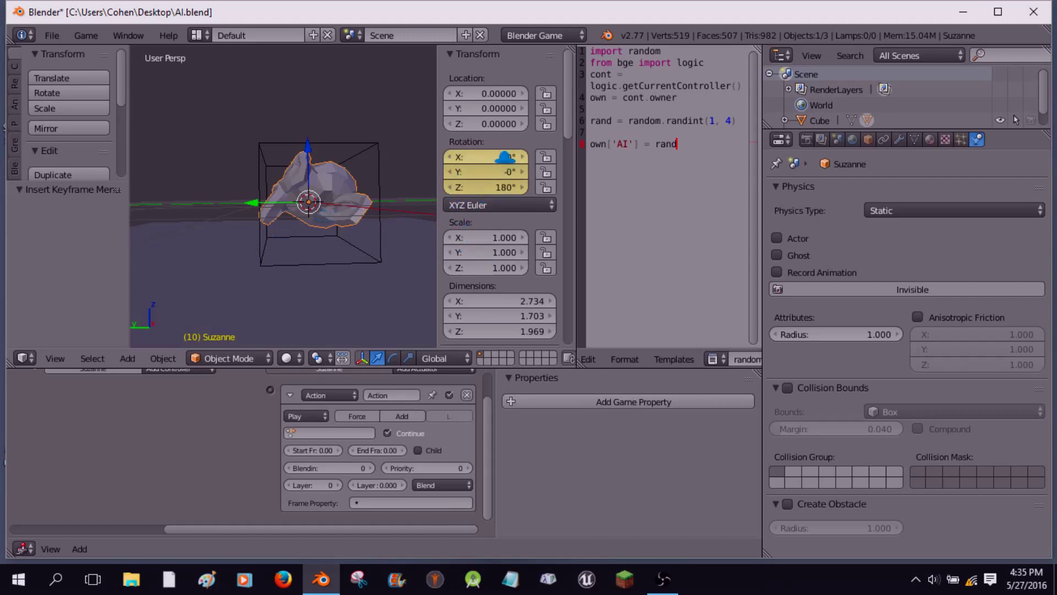
pyautogui.click(468, 157)
pyautogui.write('0')
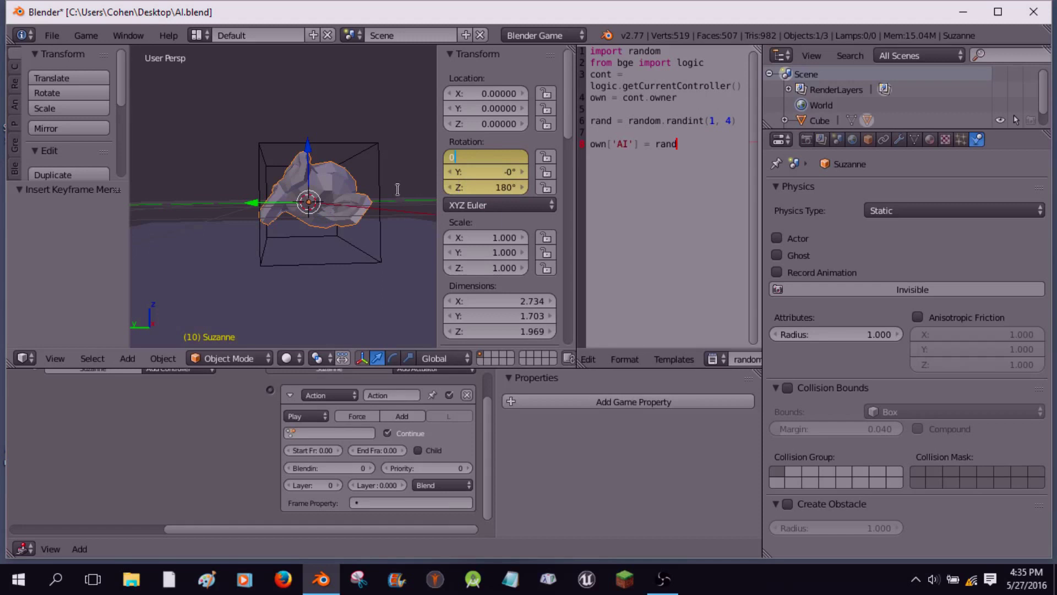
pyautogui.press('Return')
# - Go to frame 20 and set the monkey's X rotation to 0°
pyautogui.press('Right')
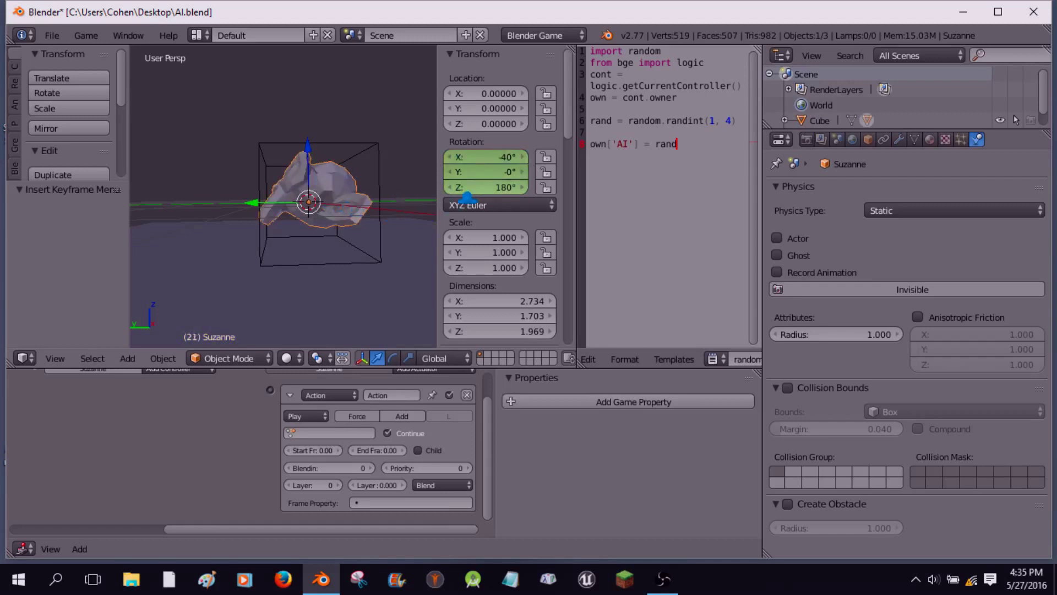
pyautogui.press('Left')
pyautogui.press('Left')
pyautogui.press('Left')
pyautogui.press('Left')
pyautogui.press('Left')
pyautogui.click(508, 160)
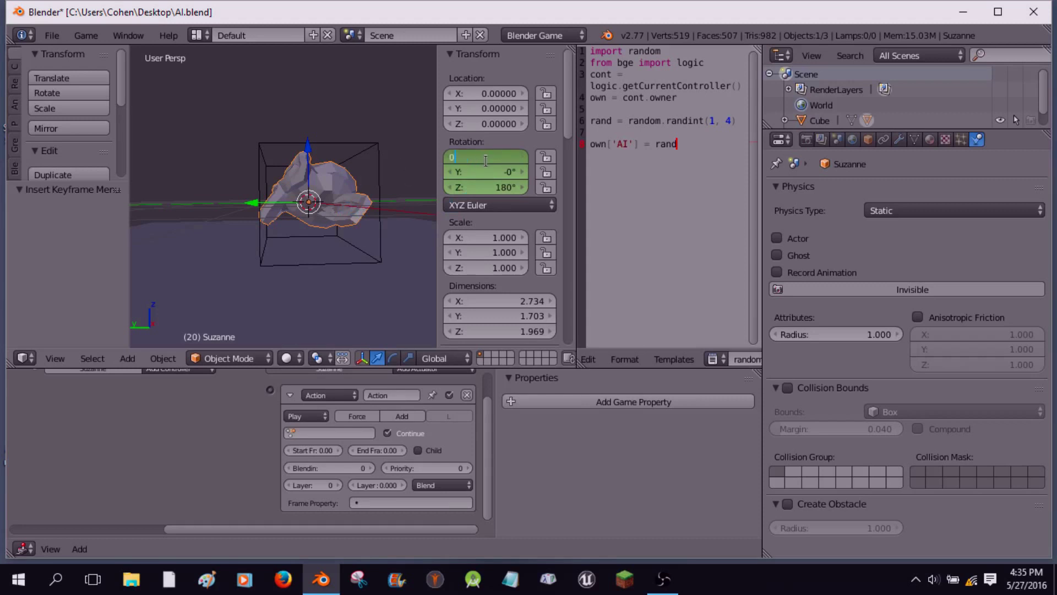
pyautogui.press('Return')
pyautogui.press('n')
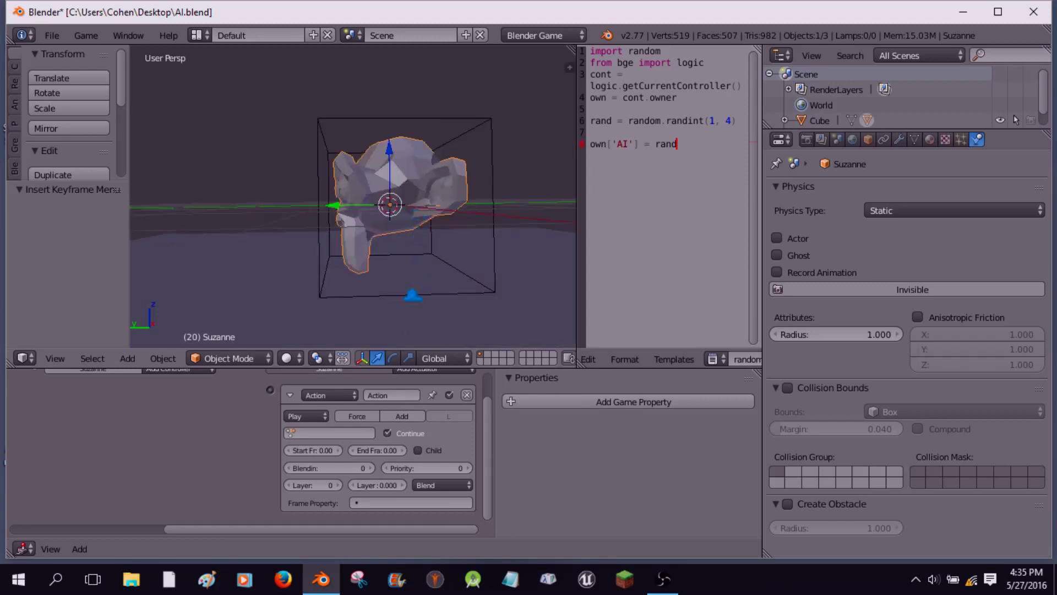
# - Insert a Rotation keyframe for the monkey at frame 20 and assign SuzanneAction to its Action actuator with start frame 1
pyautogui.click(354, 435)
pyautogui.press('Return')
pyautogui.press('i')
pyautogui.click(402, 215)
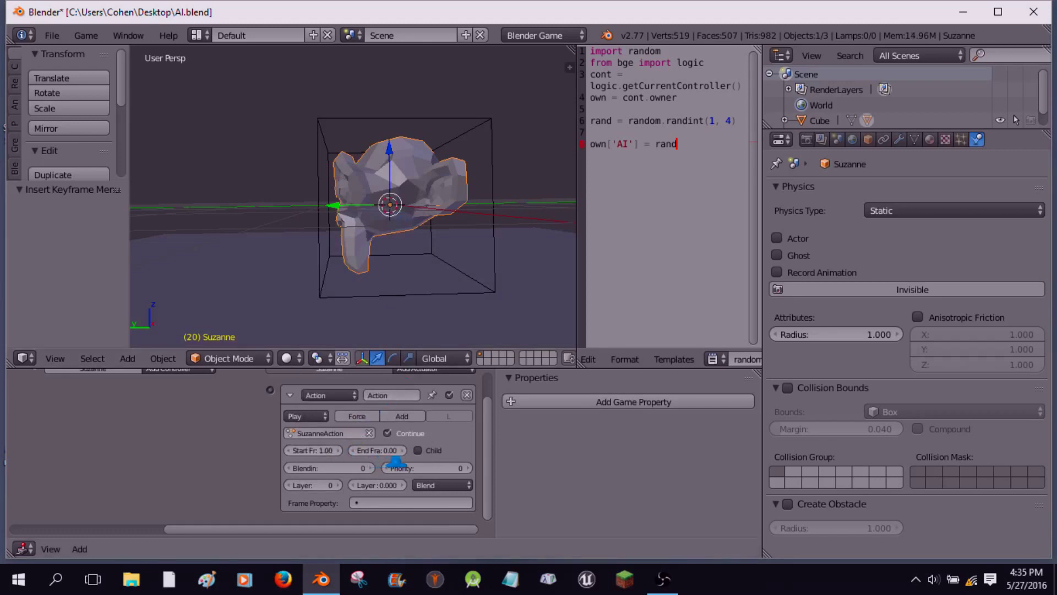
# - Set the Action actuator's end frame and play mode, and collapse the actuator
pyautogui.click(387, 450)
pyautogui.press('Return')
pyautogui.click(299, 416)
pyautogui.click(298, 411)
pyautogui.click(289, 396)
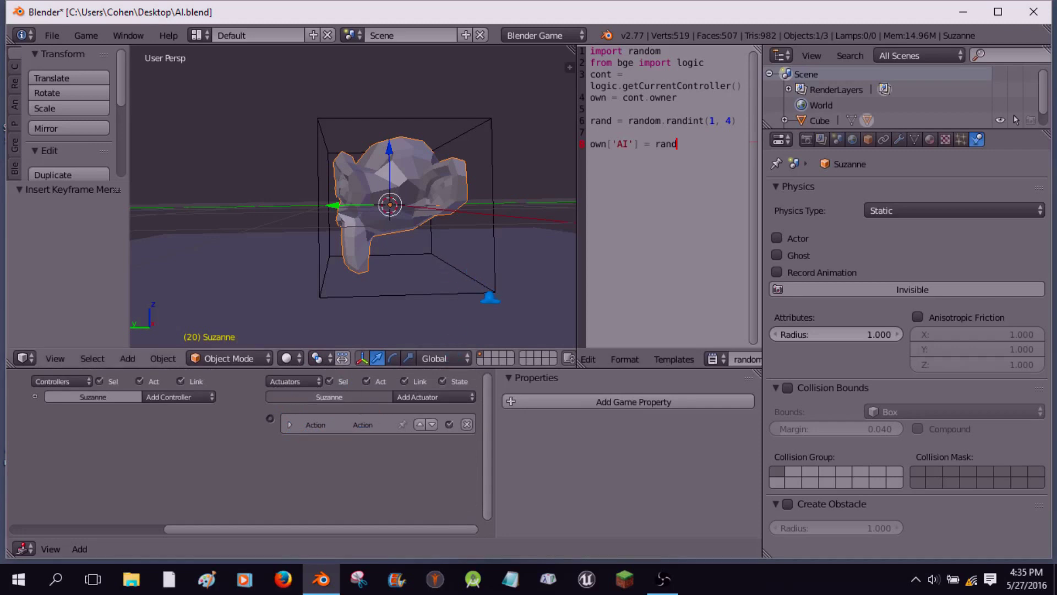
# - Select the Cube along with the monkey, connect the Cube's last And controller to the monkey's Action actuator, and test the game
pyautogui.keyDown('shift'); pyautogui.rightClick(490, 295); pyautogui.keyUp('shift')
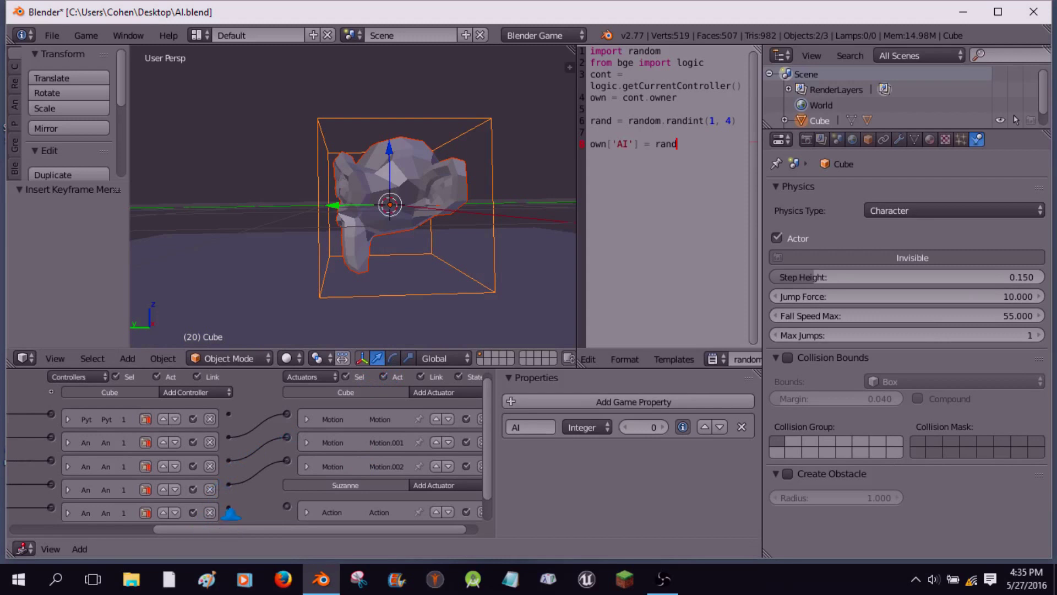
pyautogui.moveTo(229, 507); pyautogui.dragTo(286, 506)
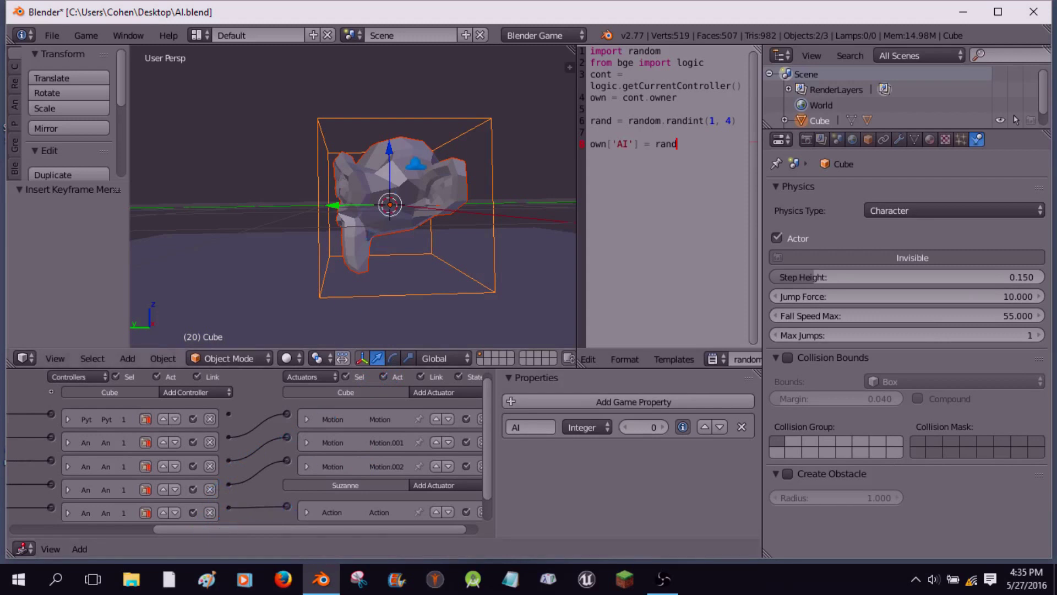
pyautogui.press('p')
pyautogui.press('Escape')
pyautogui.scroll(-6, 416, 165)
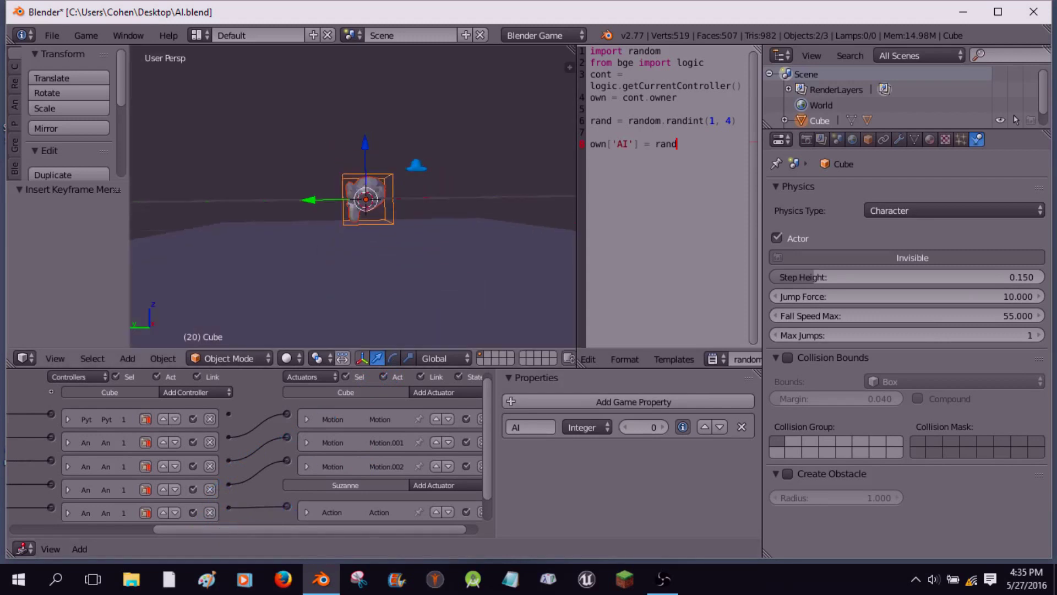
pyautogui.press('Escape')
pyautogui.scroll(-1, 307, 392)
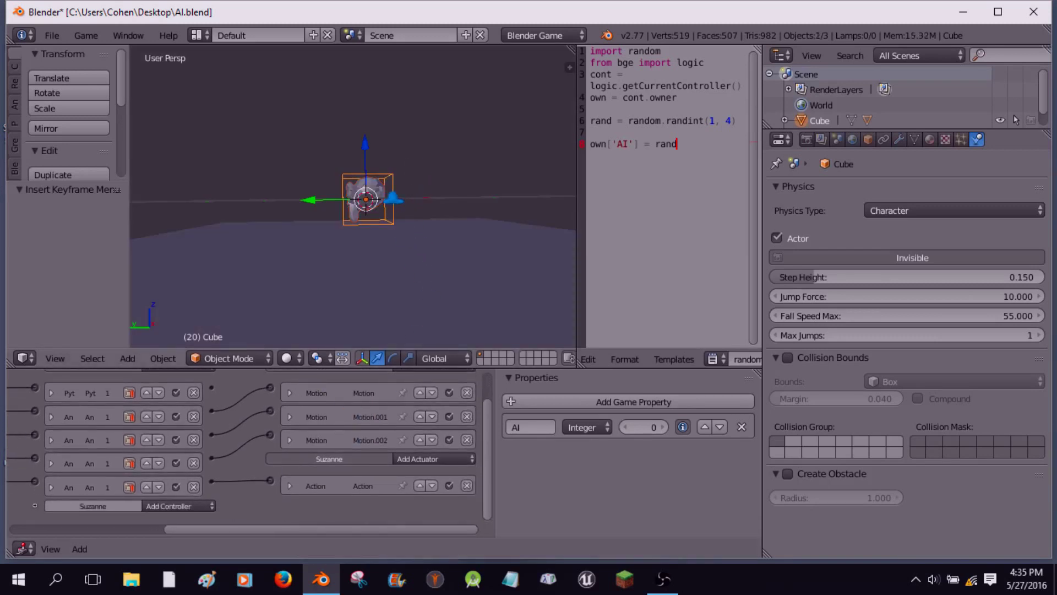
# - Select only the monkey and set its physics type to No Collision
pyautogui.rightClick(368, 198)
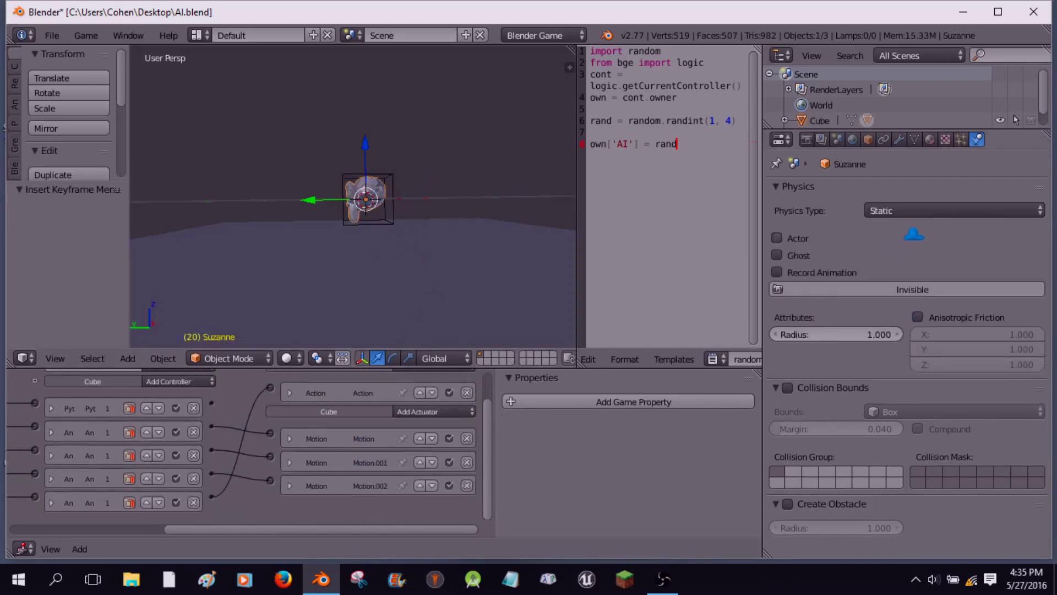
pyautogui.click(914, 211)
pyautogui.click(892, 229)
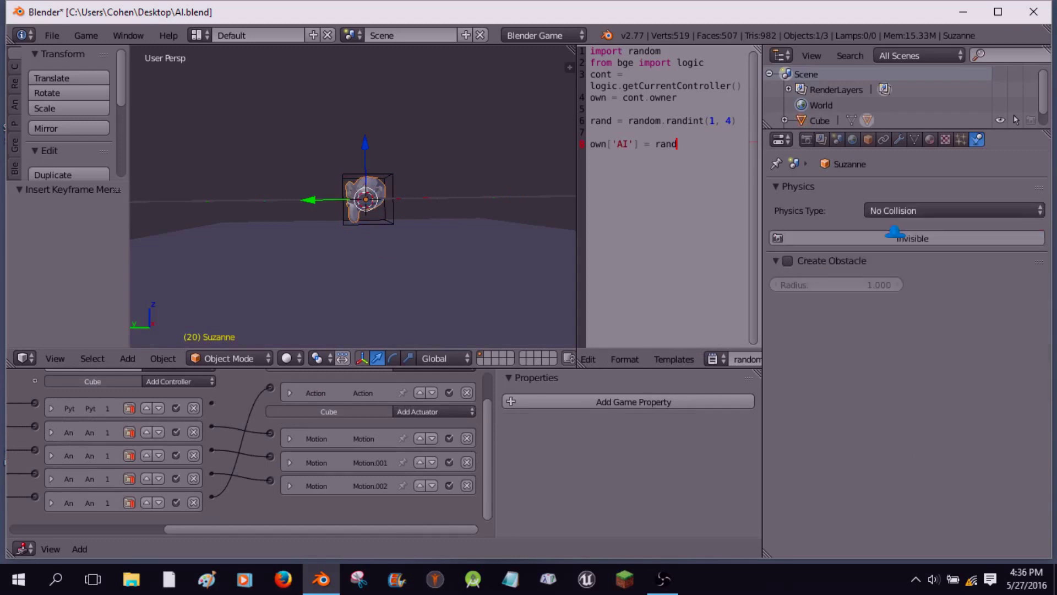
# - Try the Sensor physics type on the monkey and run the game to test it
pyautogui.click(901, 216)
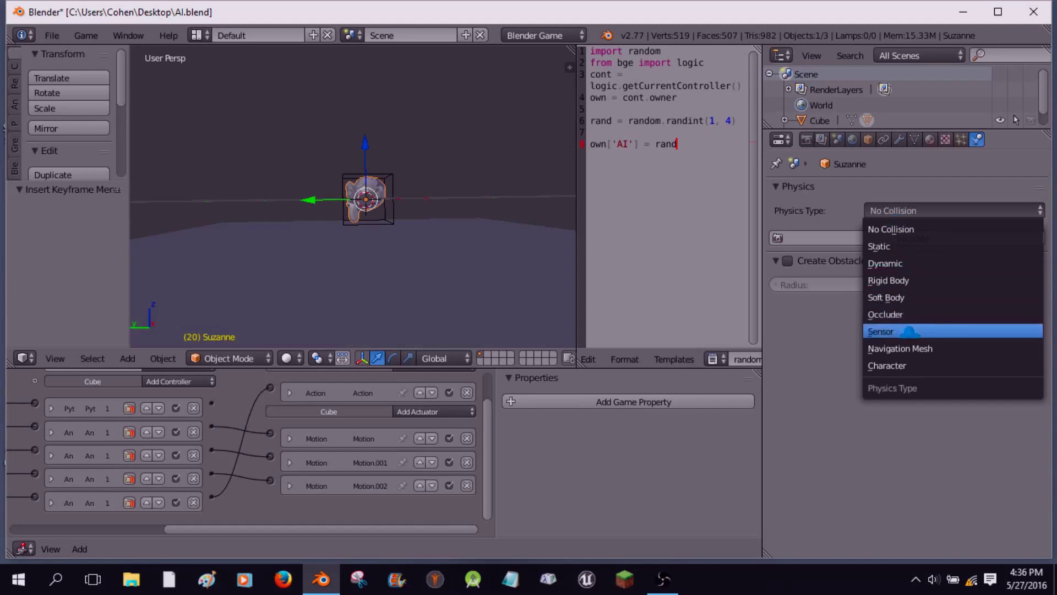
pyautogui.click(914, 332)
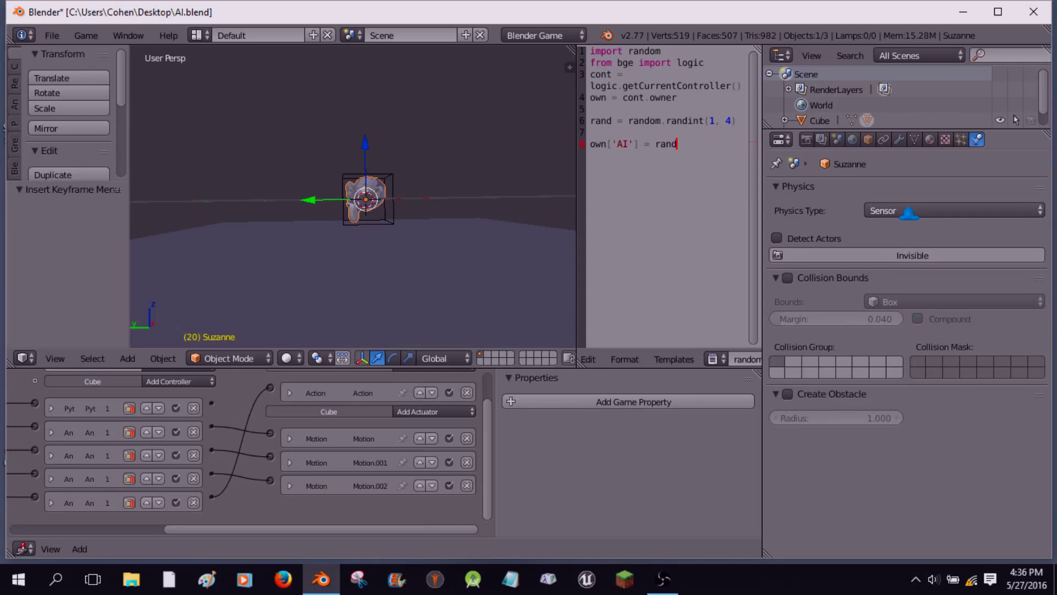
pyautogui.press('p')
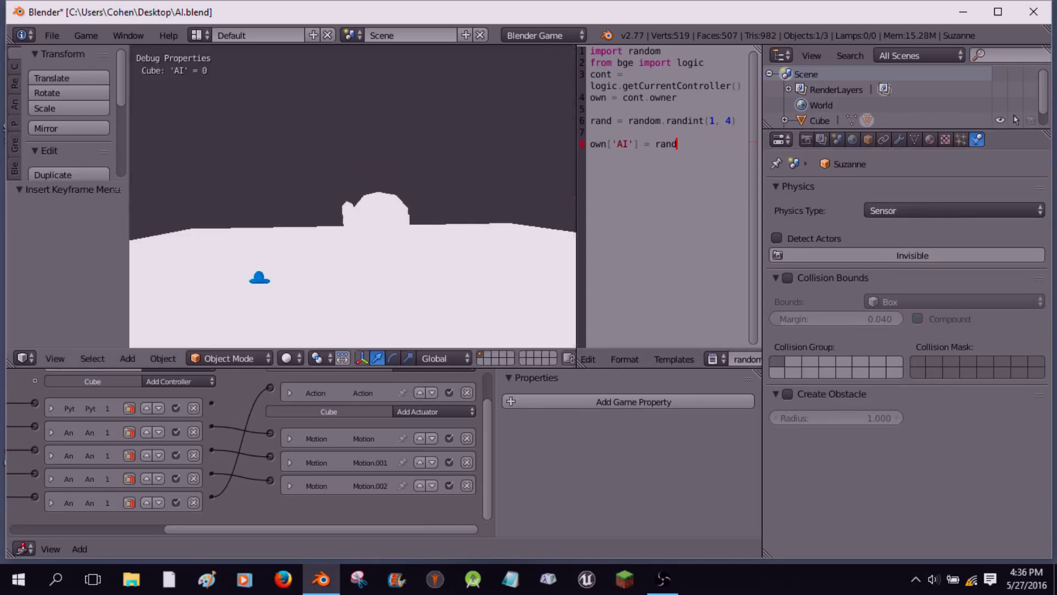
pyautogui.press('Escape')
# - Set the monkey's physics type to No Collision and run the game to test it
pyautogui.click(915, 211)
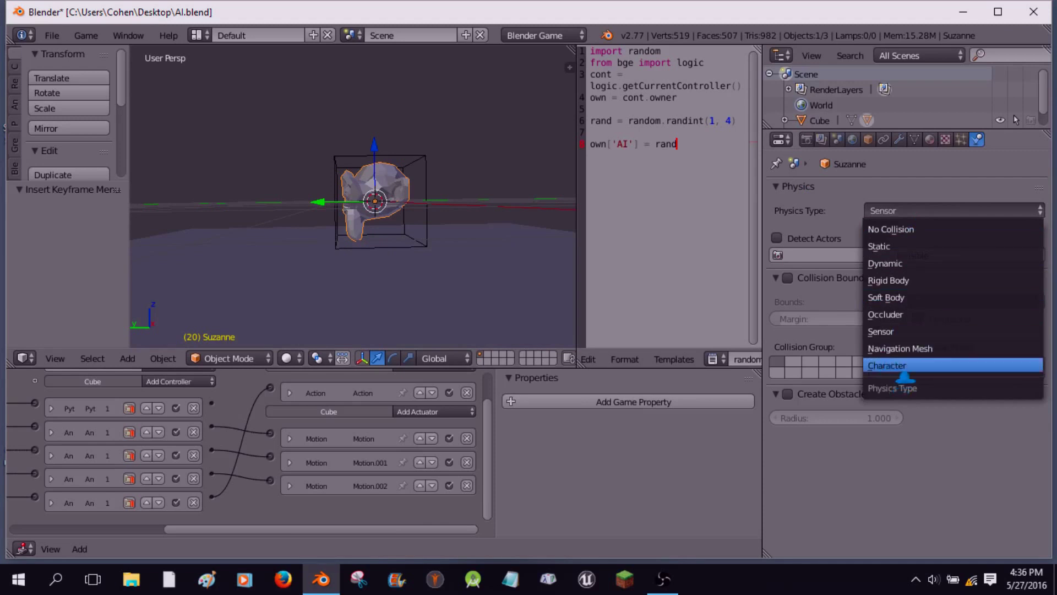
pyautogui.click(943, 212)
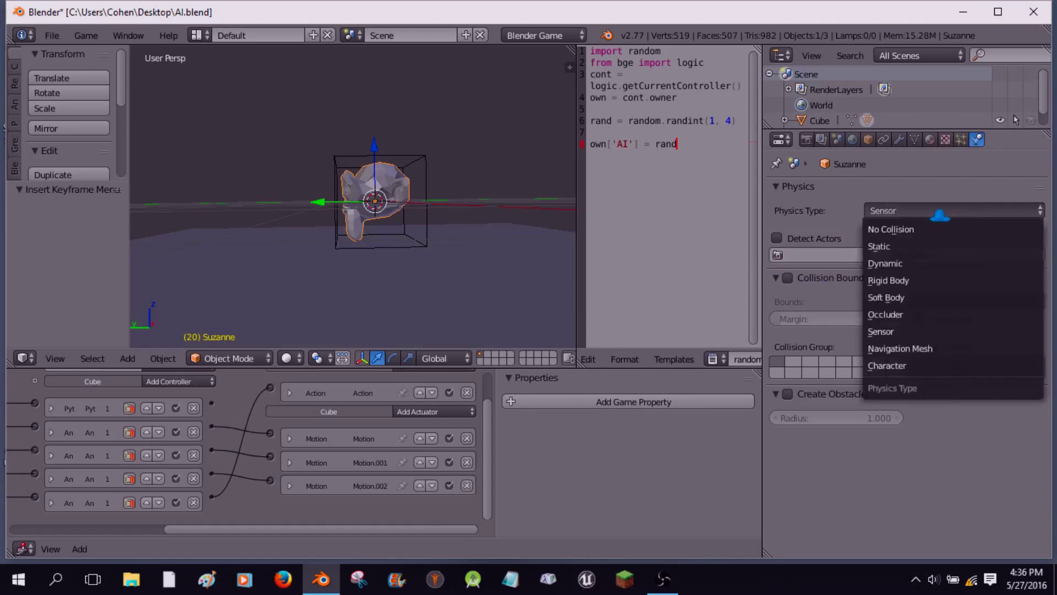
pyautogui.click(919, 230)
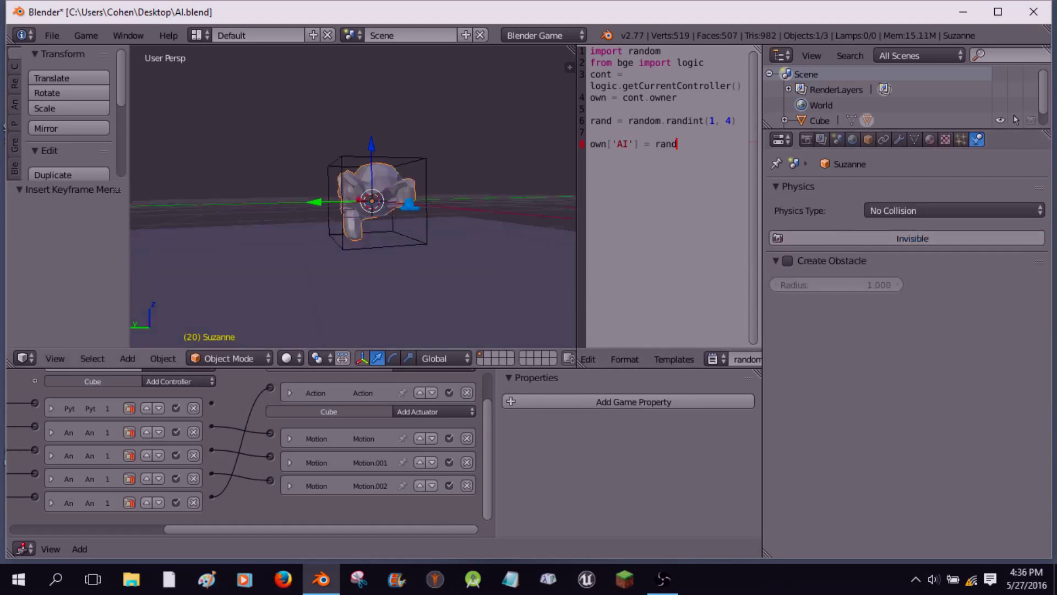
pyautogui.click(916, 213)
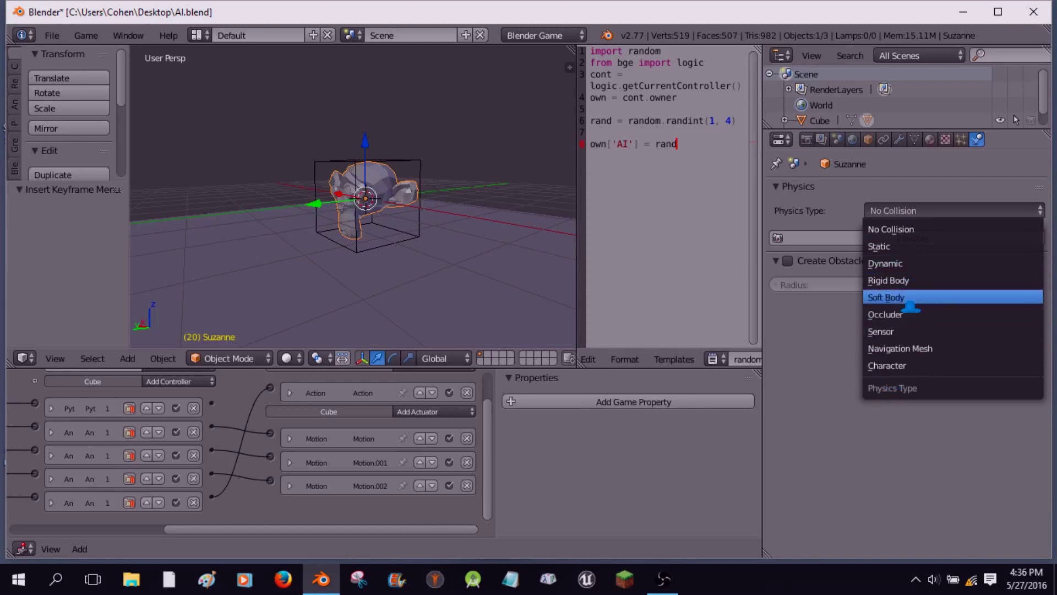
pyautogui.press('p')
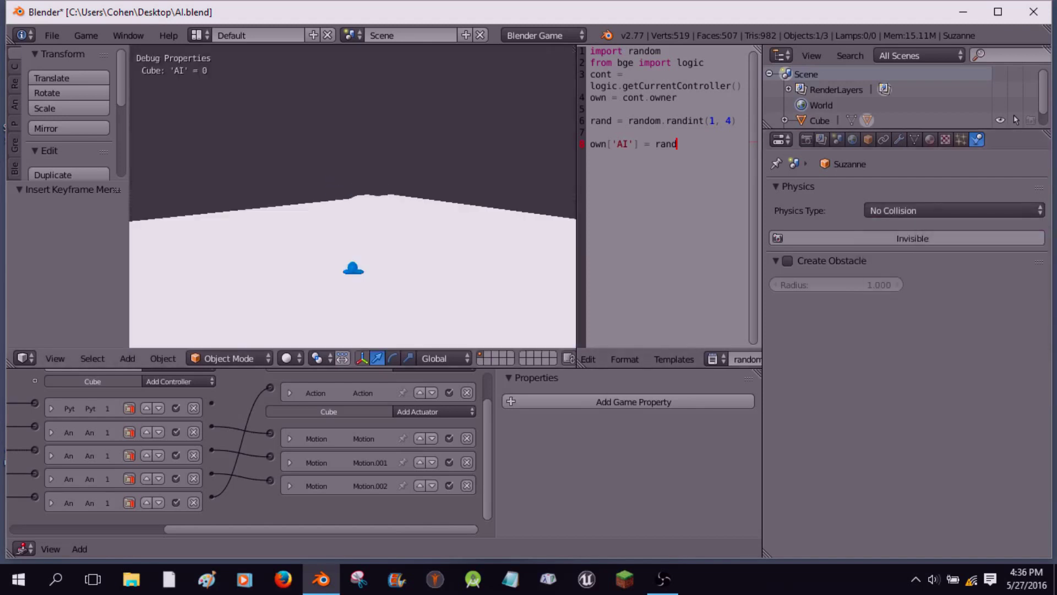
pyautogui.press('Escape')
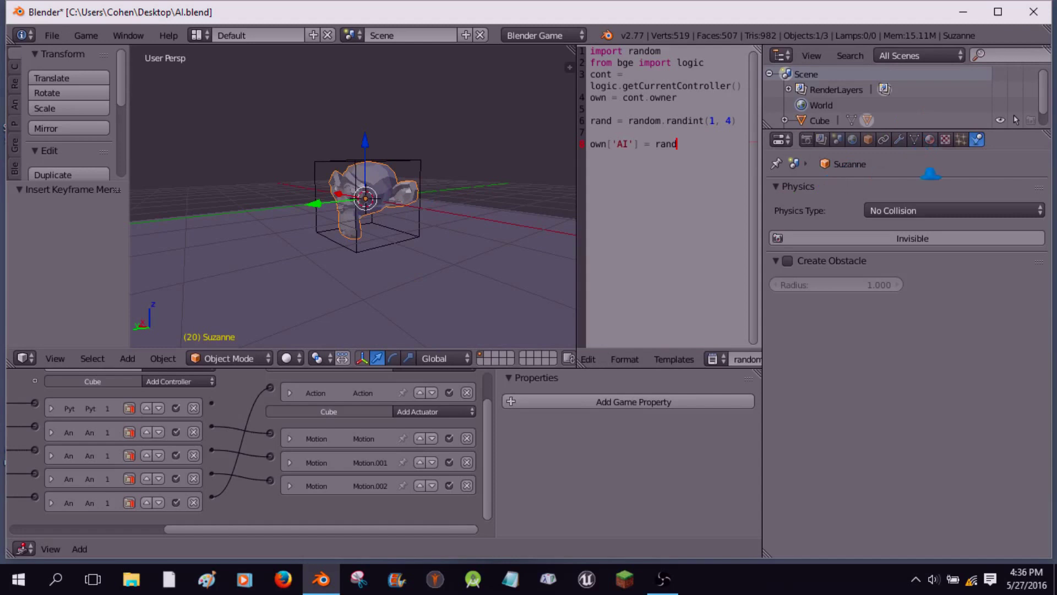
# - Add a new material to the monkey
pyautogui.click(930, 139)
pyautogui.click(829, 239)
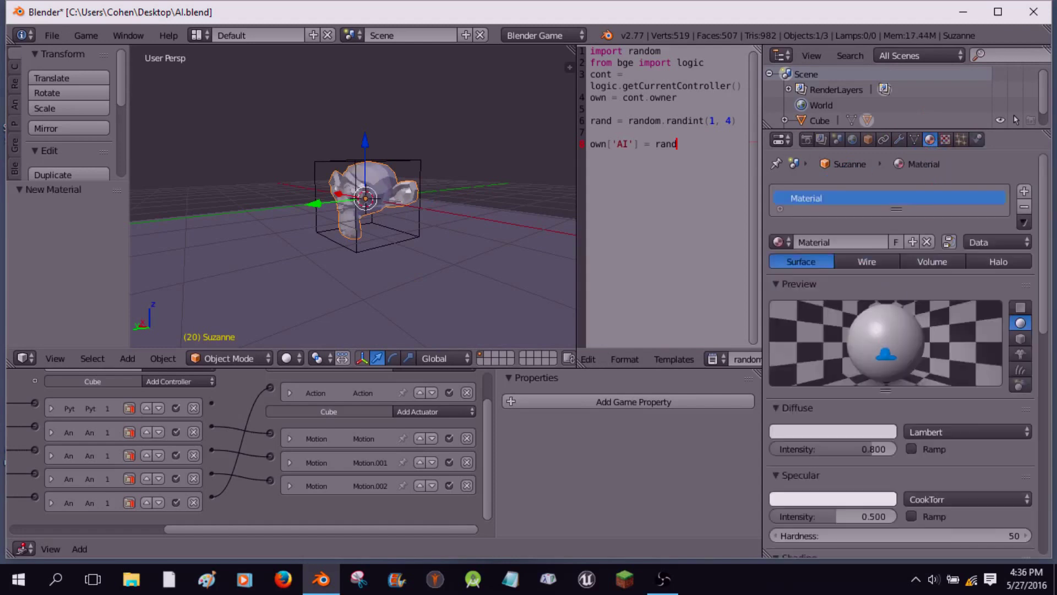
pyautogui.click(869, 435)
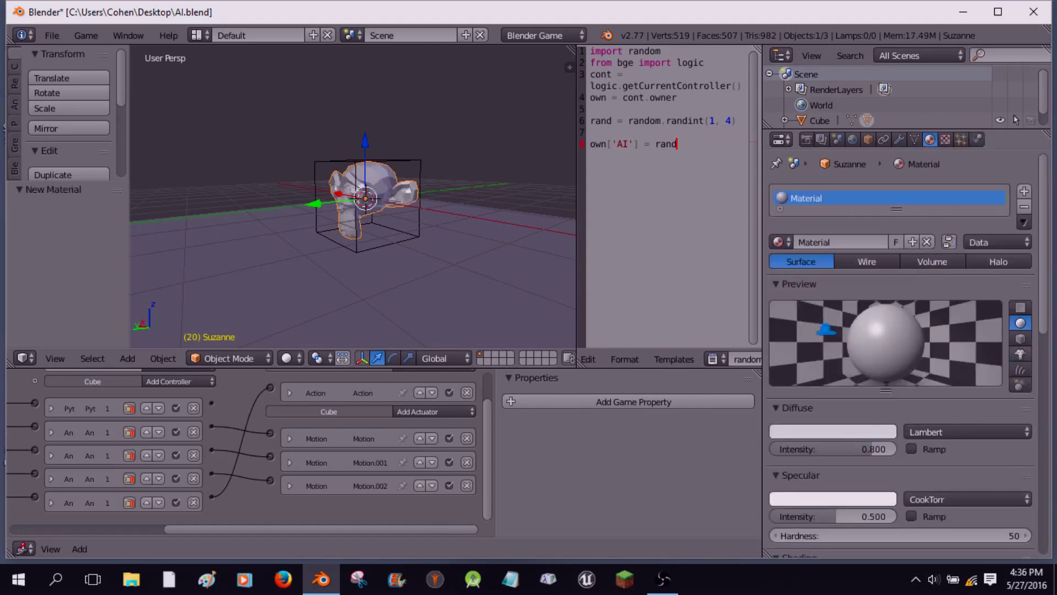
# - In the game's render settings, set the shading mode to GLSL and the animation frame rate to 60
pyautogui.click(806, 141)
pyautogui.scroll(-6, 985, 352)
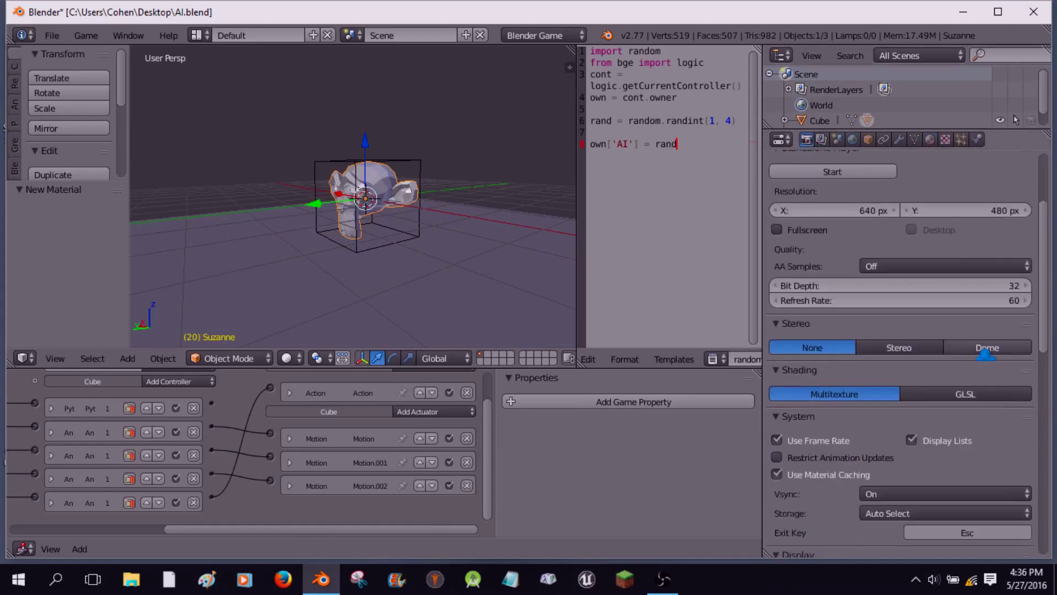
pyautogui.click(966, 394)
pyautogui.scroll(-6, 965, 394)
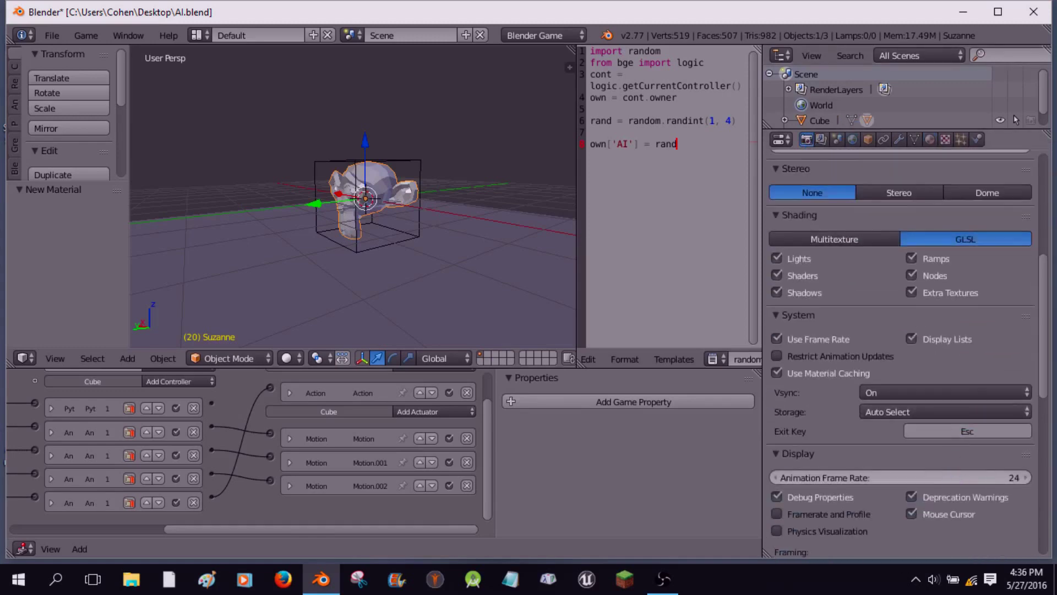
pyautogui.click(956, 477)
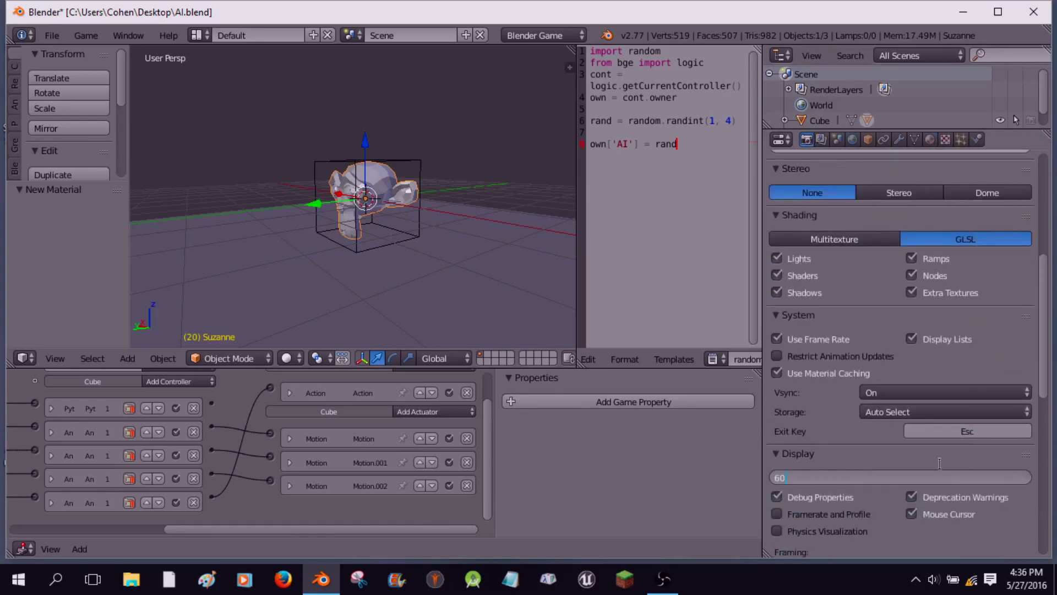
pyautogui.press('Return')
# - Set the Standalone Player resolution to 1920 px in X and 1080 px in Y
pyautogui.scroll(8, 940, 463)
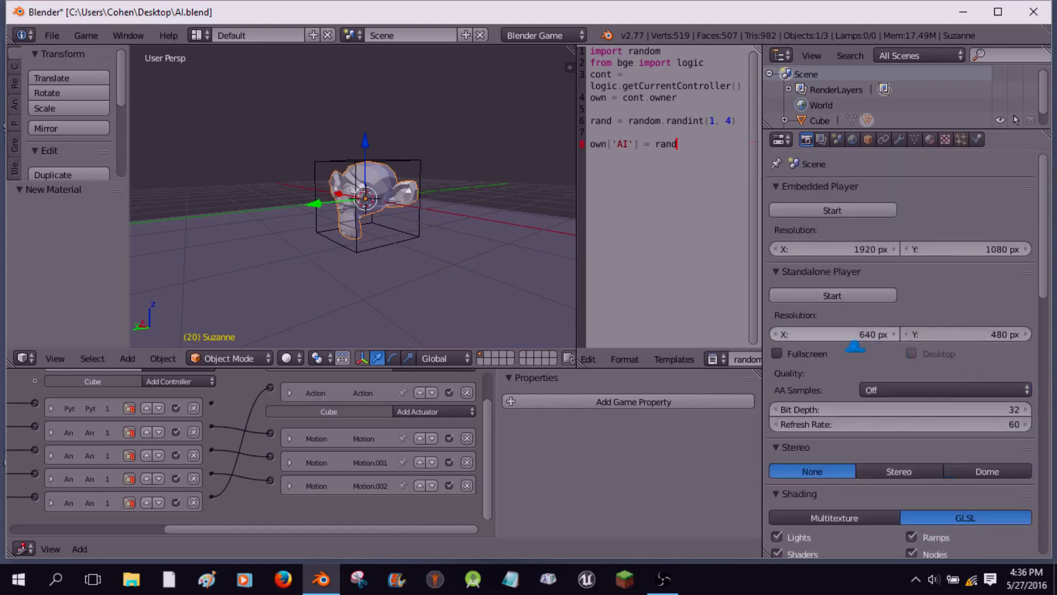
pyautogui.click(853, 335)
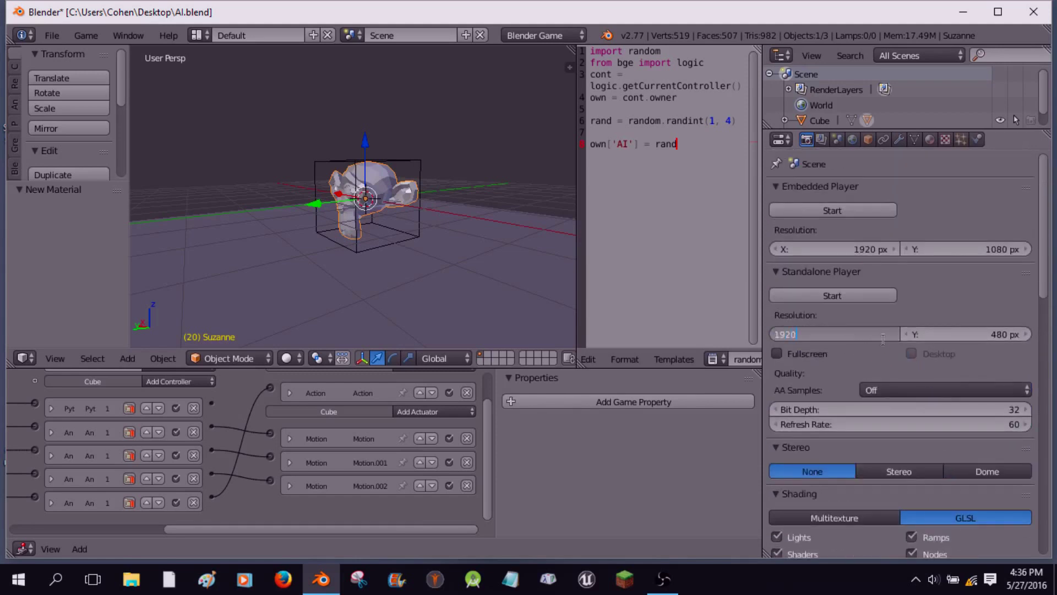
pyautogui.write('1920')
pyautogui.press('Return')
pyautogui.click(976, 334)
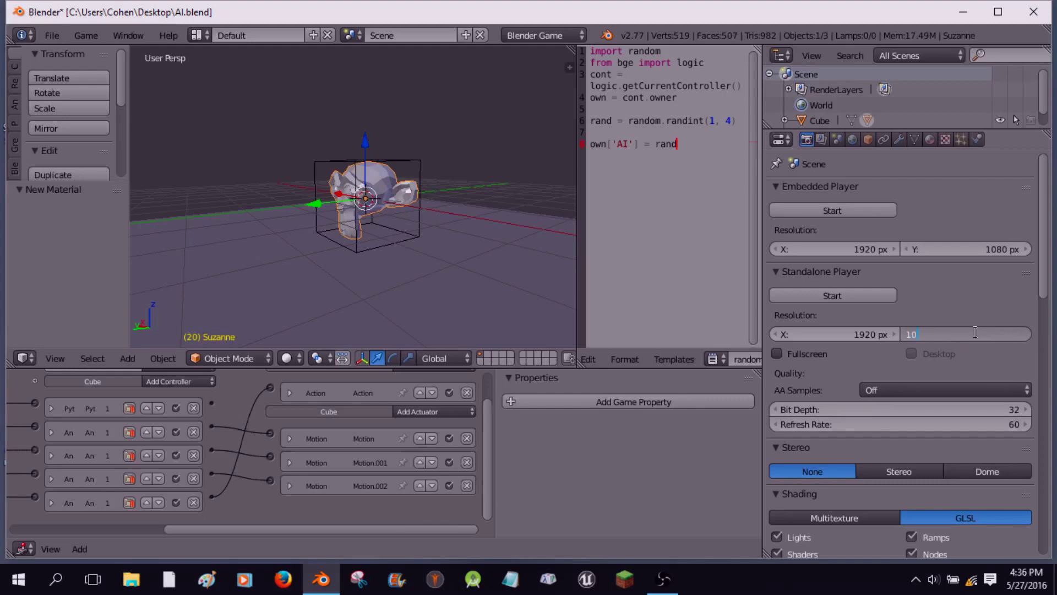
pyautogui.press('Return')
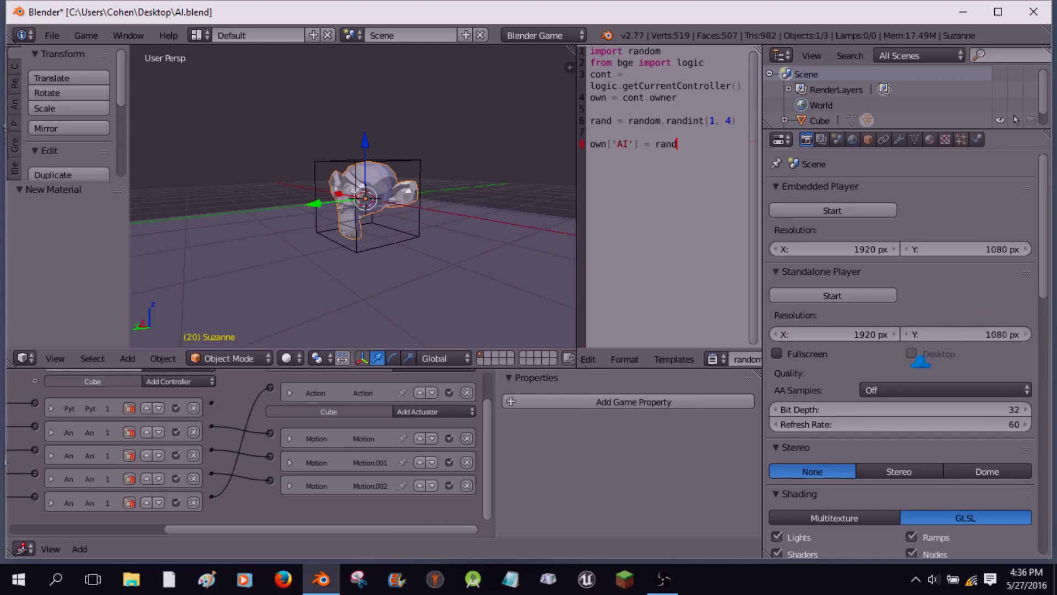
pyautogui.scroll(-15, 919, 364)
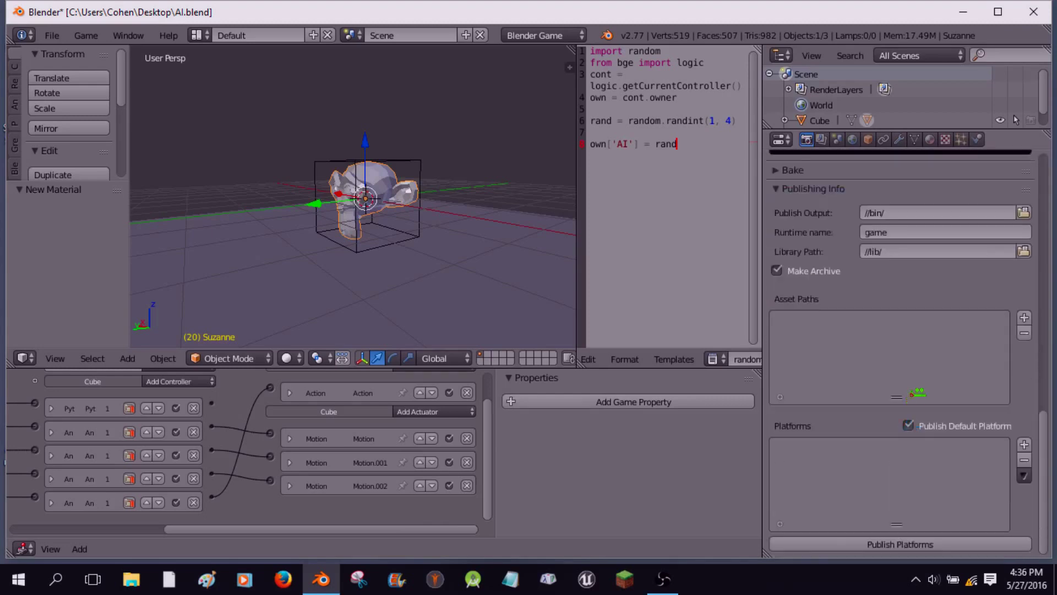
pyautogui.scroll(14, 948, 408)
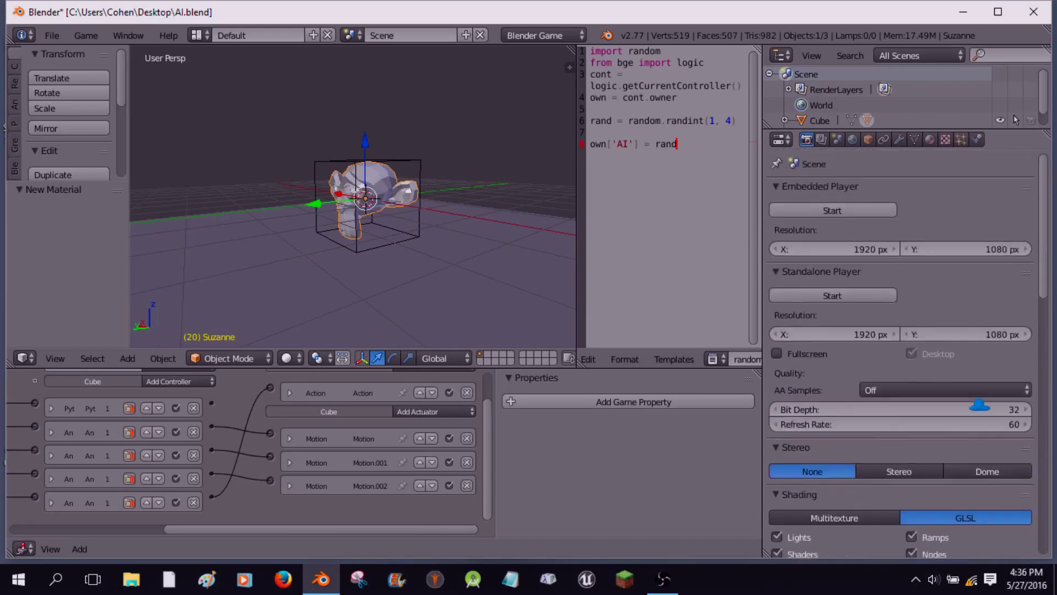
pyautogui.scroll(-5, 848, 405)
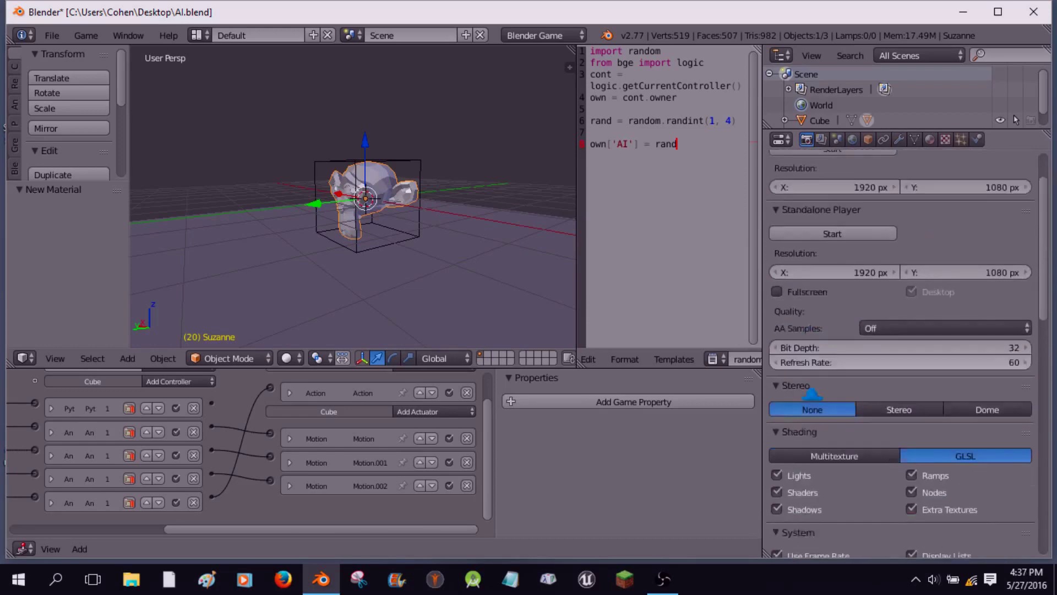
# - Add a Sun lamp and raise it about 5.5 units along Z above the cube
pyautogui.moveTo(336, 245); pyautogui.dragTo(448, 305, button='middle')
pyautogui.scroll(-6, 448, 305)
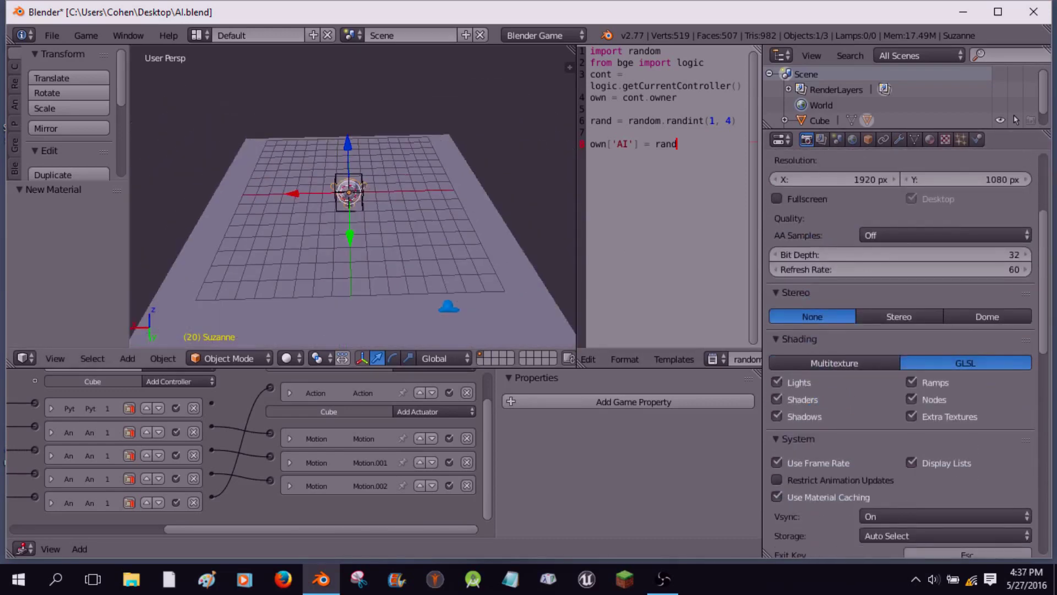
pyautogui.hotkey('shift', 'a')
pyautogui.moveTo(351, 407)
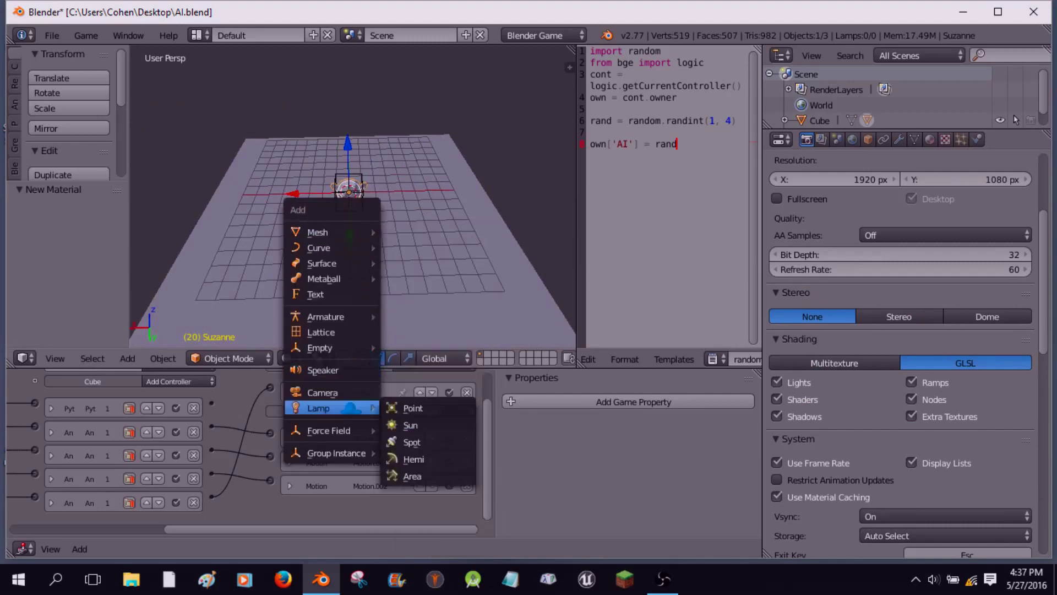
pyautogui.click(410, 425)
pyautogui.moveTo(348, 144); pyautogui.dragTo(338, 78)
# - Rotate the sun lamp about 40.9° around the global Y axis and run the game to test the lighting
pyautogui.press('r')
pyautogui.press('x')
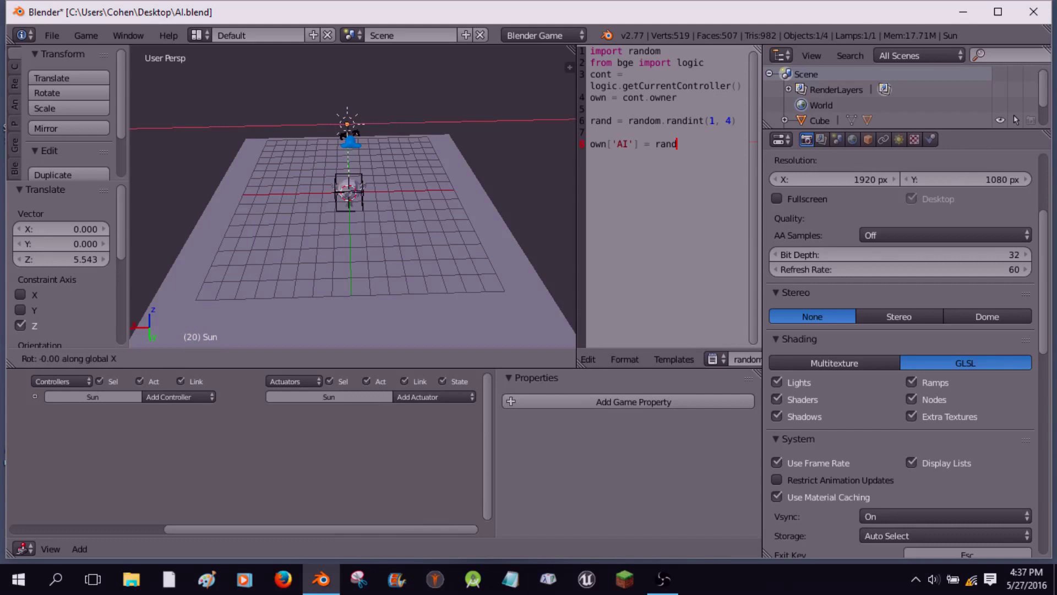
pyautogui.press('y')
pyautogui.click(373, 144)
pyautogui.scroll(2, 393, 180)
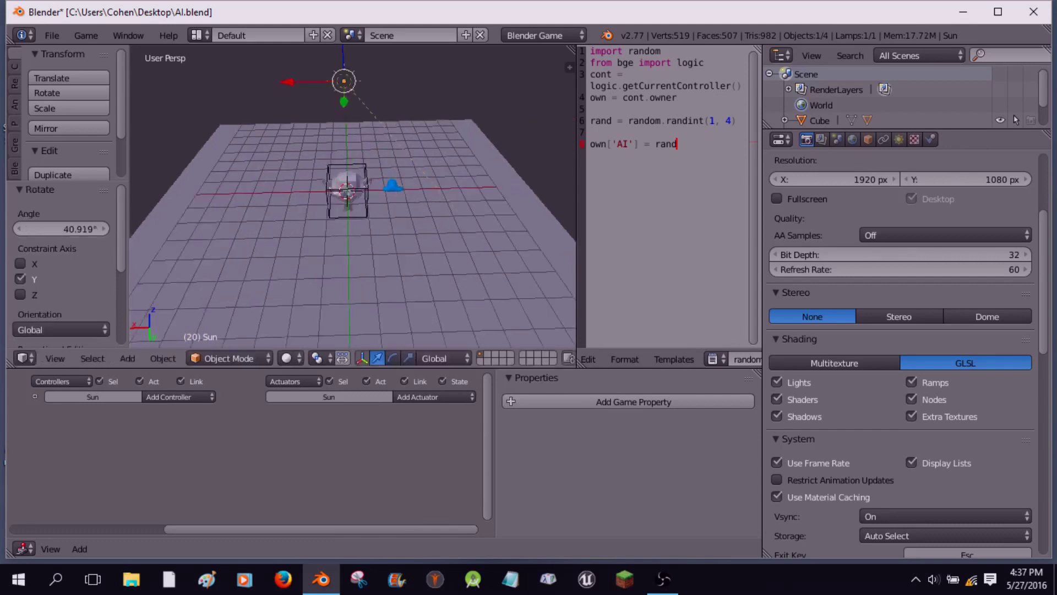
pyautogui.scroll(2, 353, 193)
pyautogui.press('p')
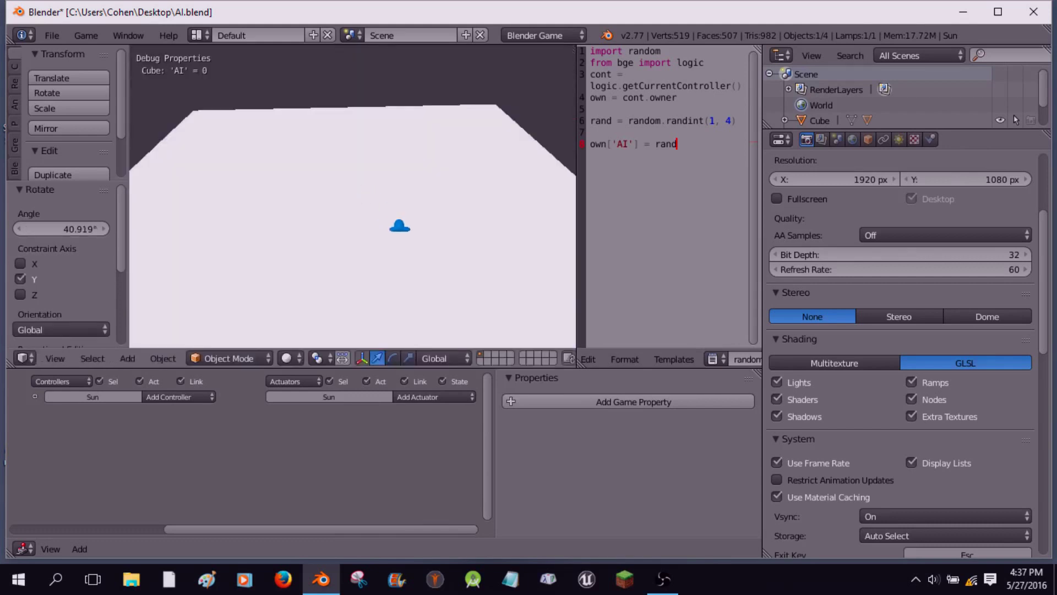
pyautogui.press('Escape')
# - Set the diffuse color of the monkey's material to bright green
pyautogui.rightClick(333, 197)
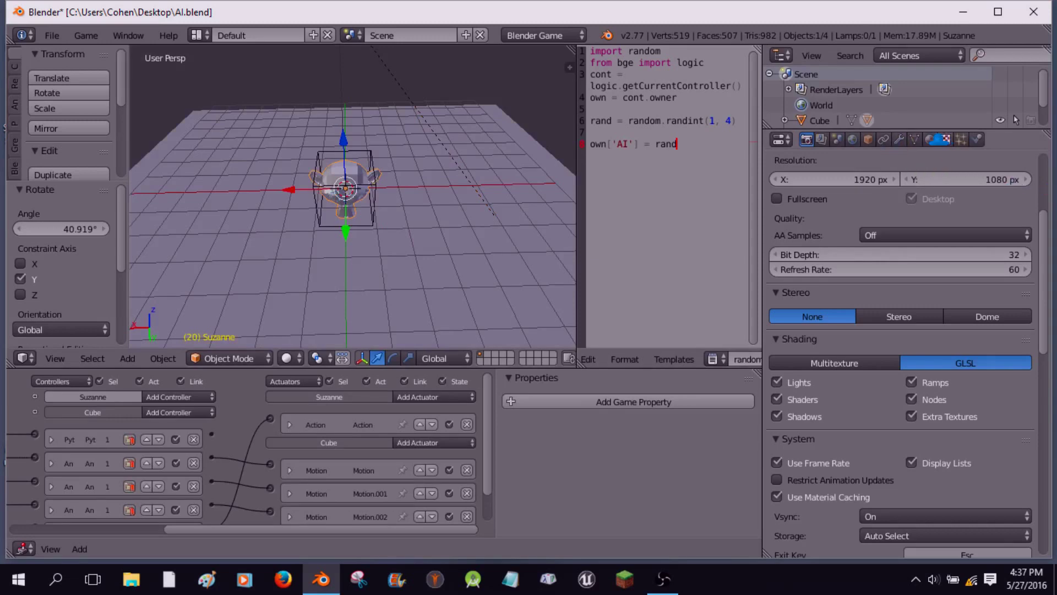
pyautogui.click(930, 140)
pyautogui.scroll(-5, 881, 276)
pyautogui.click(853, 340)
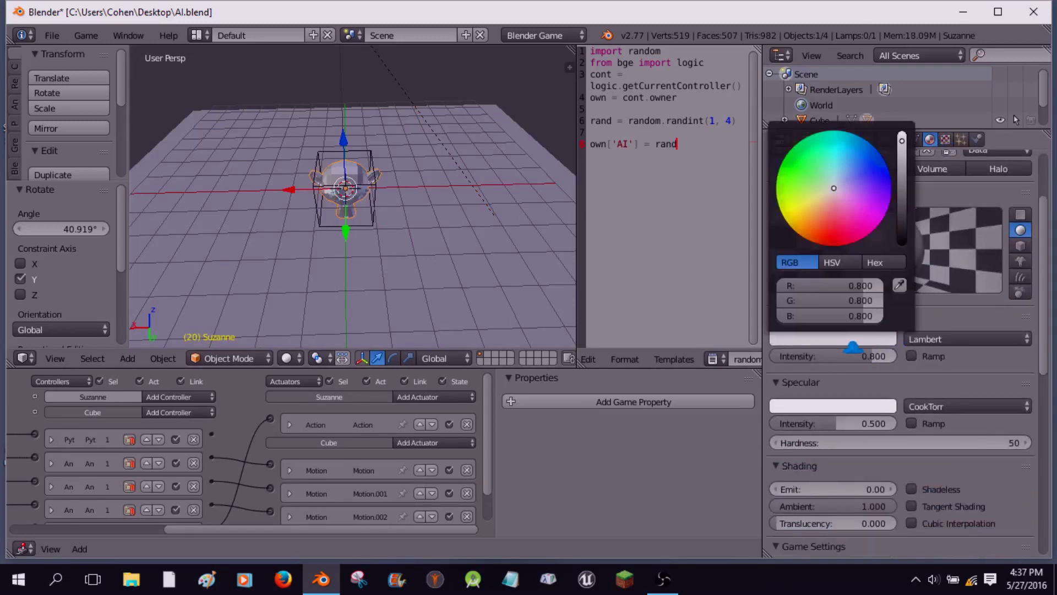
pyautogui.moveTo(837, 199); pyautogui.dragTo(780, 173)
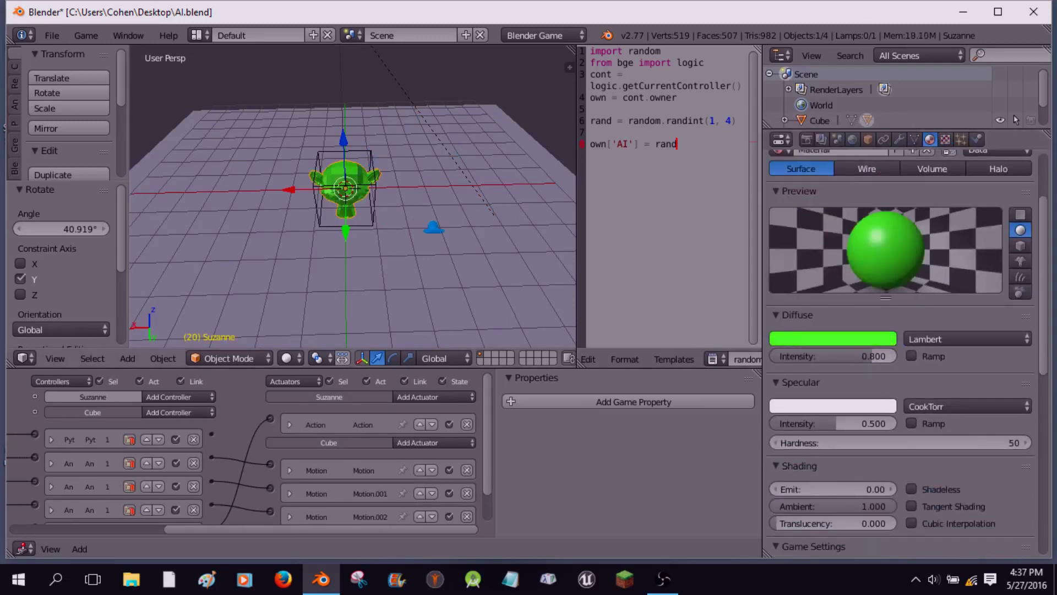
# - Add a new material with a black diffuse color to the floor plane and run the game to test it
pyautogui.rightClick(434, 227)
pyautogui.click(887, 156)
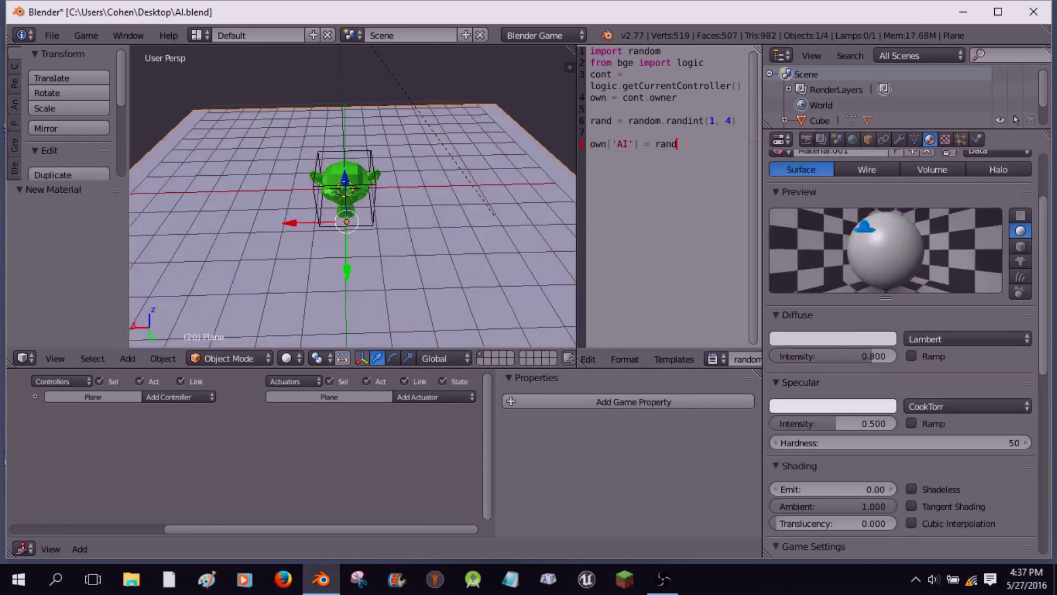
pyautogui.click(833, 339)
pyautogui.moveTo(907, 160); pyautogui.dragTo(907, 231)
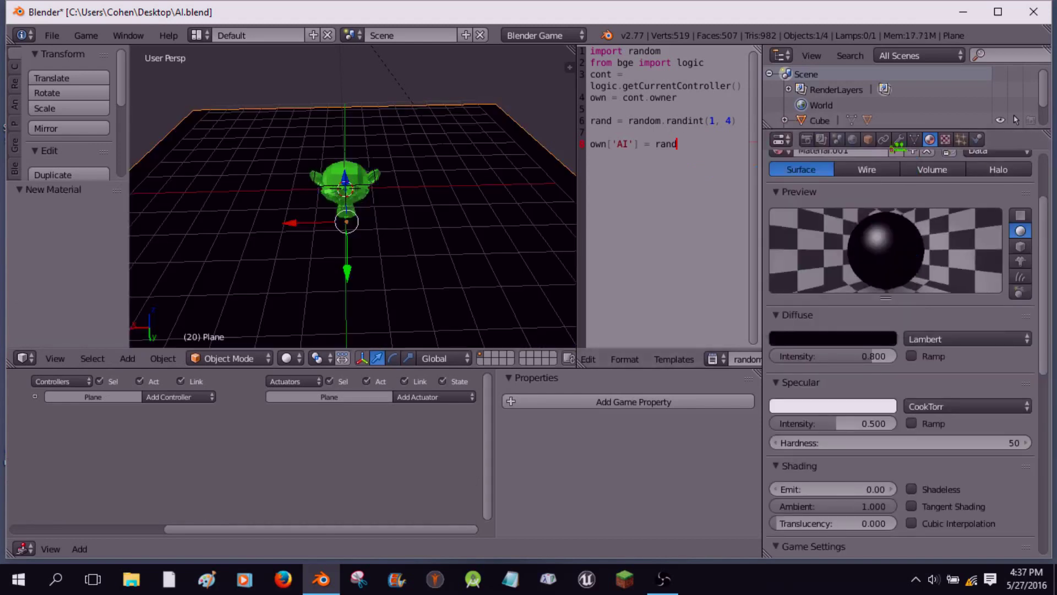
pyautogui.press('p')
pyautogui.press('Escape')
# - Switch the viewport shading to Texture and run the game twice to watch the monkey's random movement
pyautogui.moveTo(386, 247); pyautogui.dragTo(319, 248, button='middle')
pyautogui.click(288, 358)
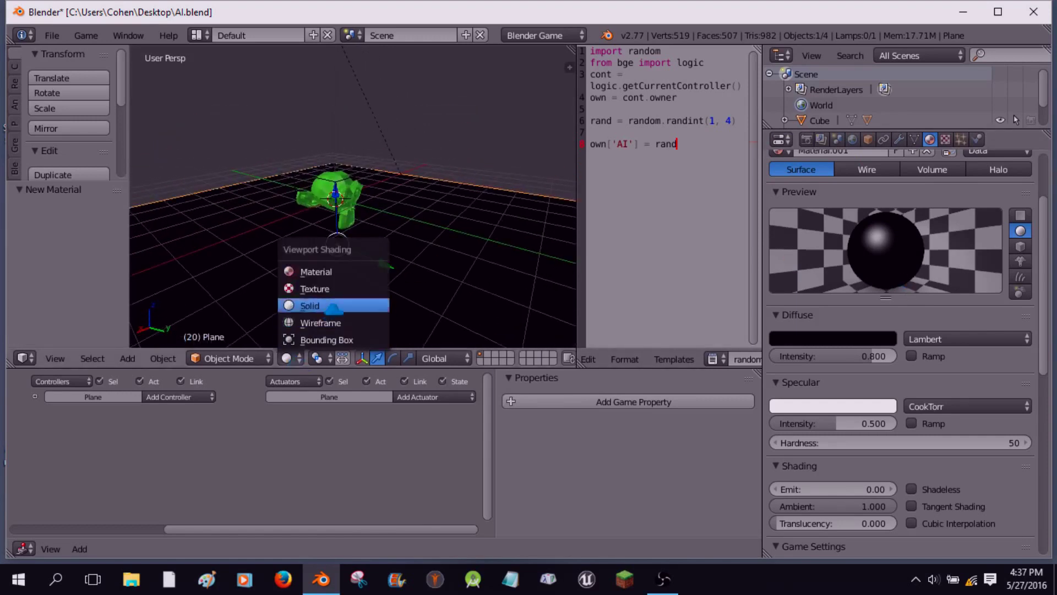
pyautogui.click(309, 283)
pyautogui.moveTo(435, 255); pyautogui.dragTo(424, 256, button='middle')
pyautogui.press('p')
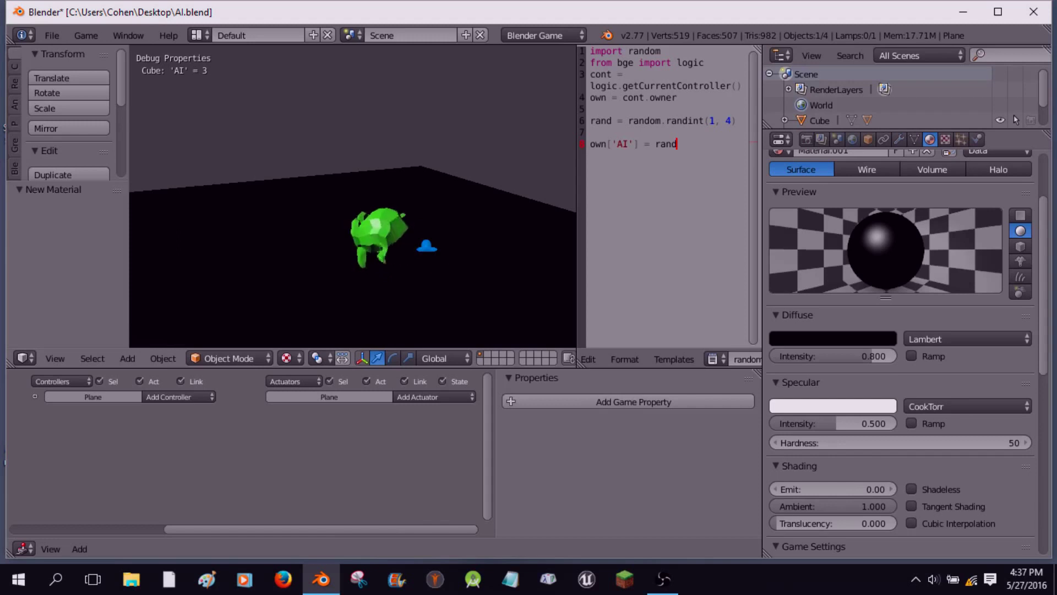
pyautogui.press('Escape')
pyautogui.press('p')
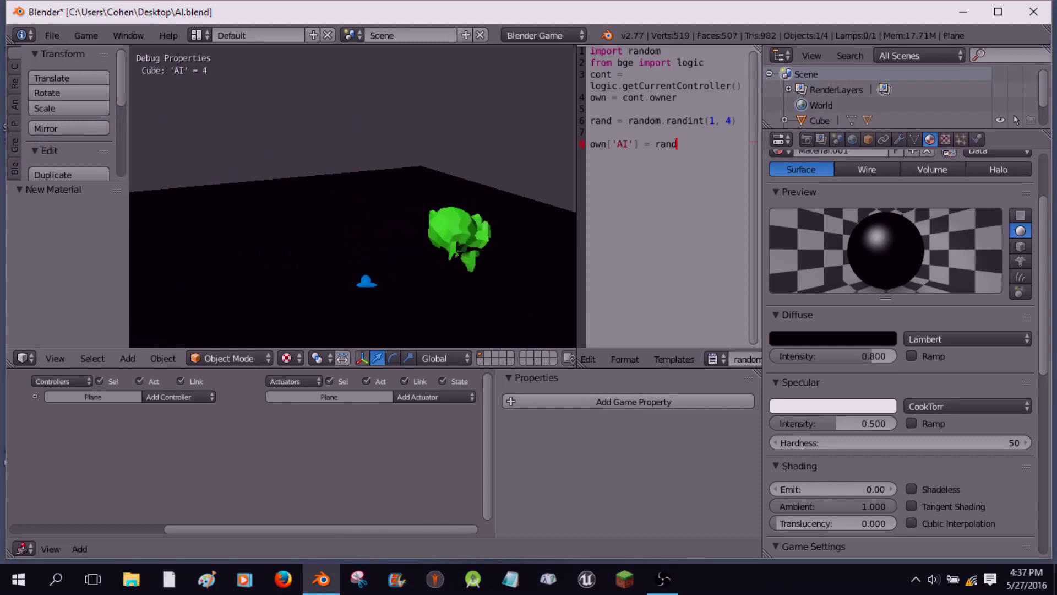
pyautogui.press('Escape')
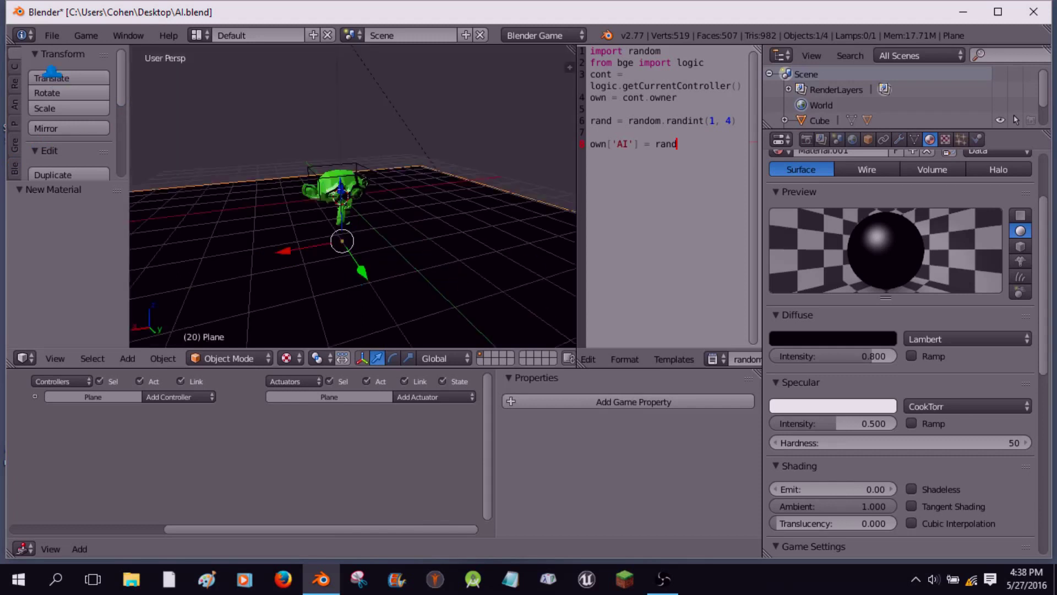
# - Save the current blend file
pyautogui.click(51, 36)
pyautogui.click(66, 152)
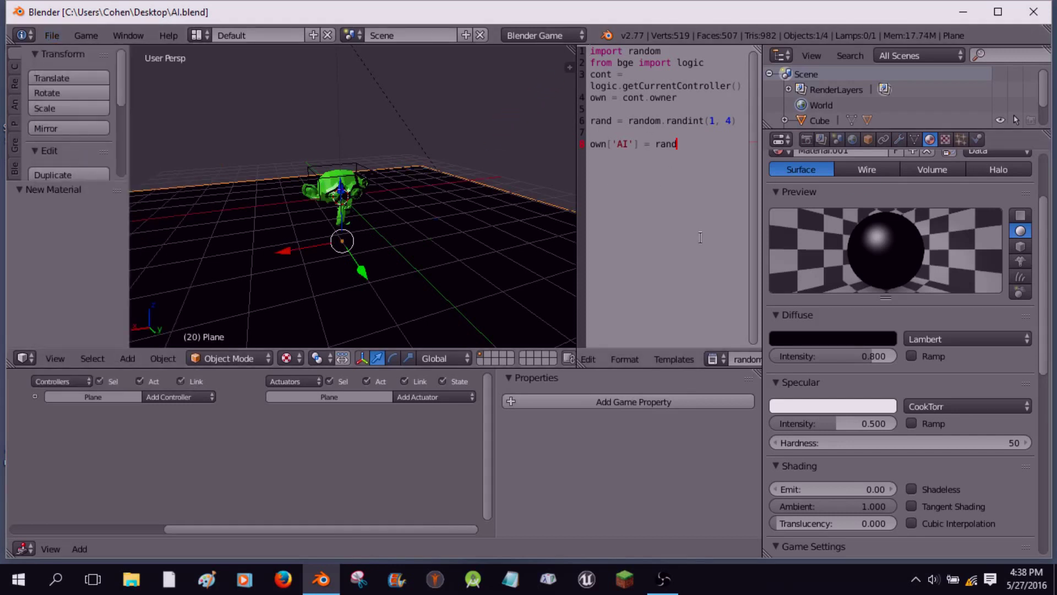
pyautogui.scroll(5, 704, 357)
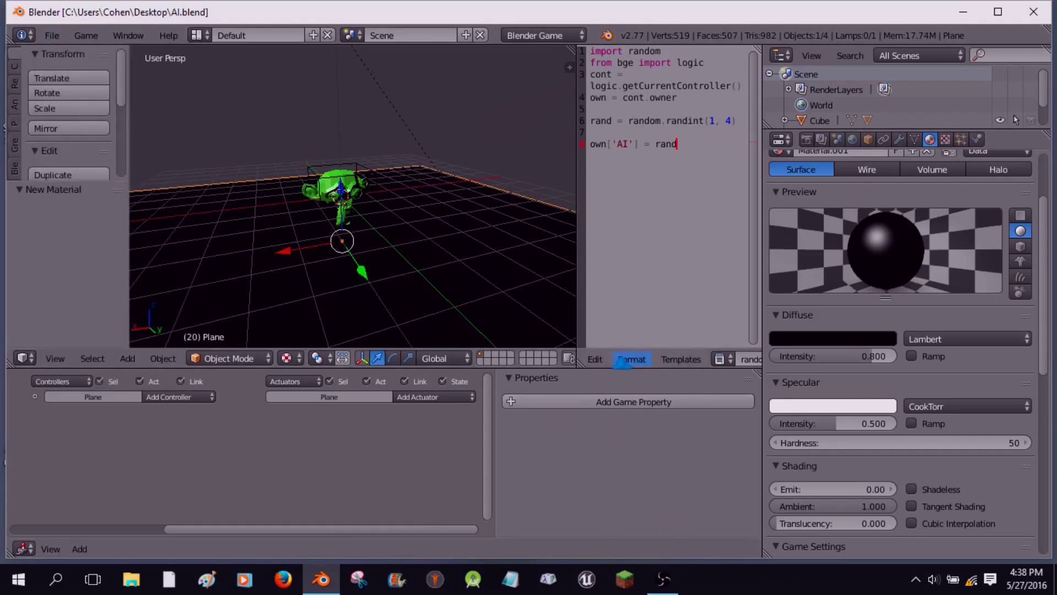
pyautogui.click(673, 362)
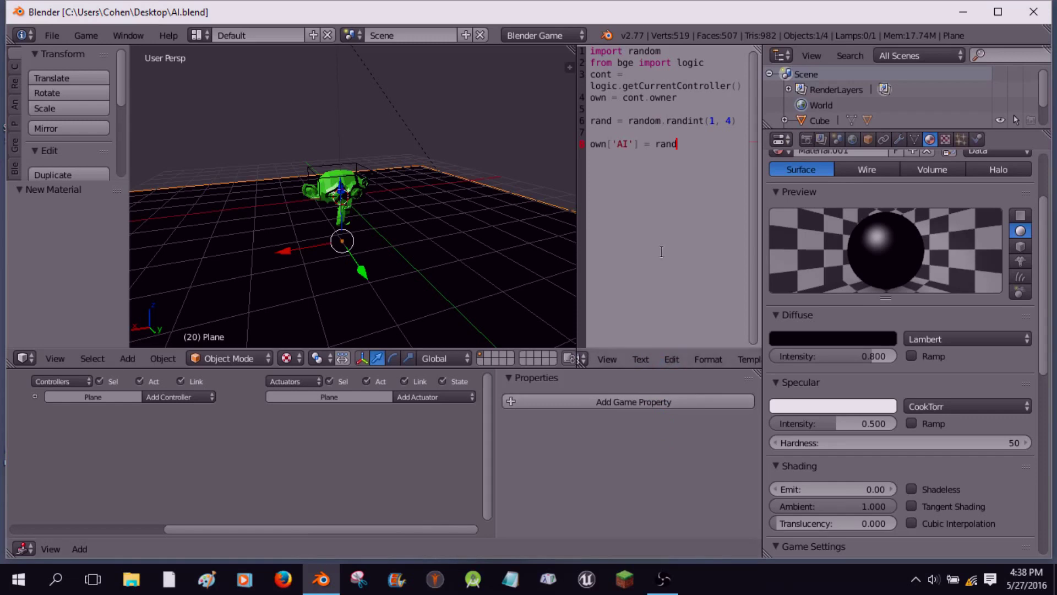
# - Select the cube, examine its logic bricks and the model around it, and widen the text editor showing the script
pyautogui.moveTo(429, 223); pyautogui.dragTo(576, 248, button='middle')
pyautogui.scroll(-9, 255, 222)
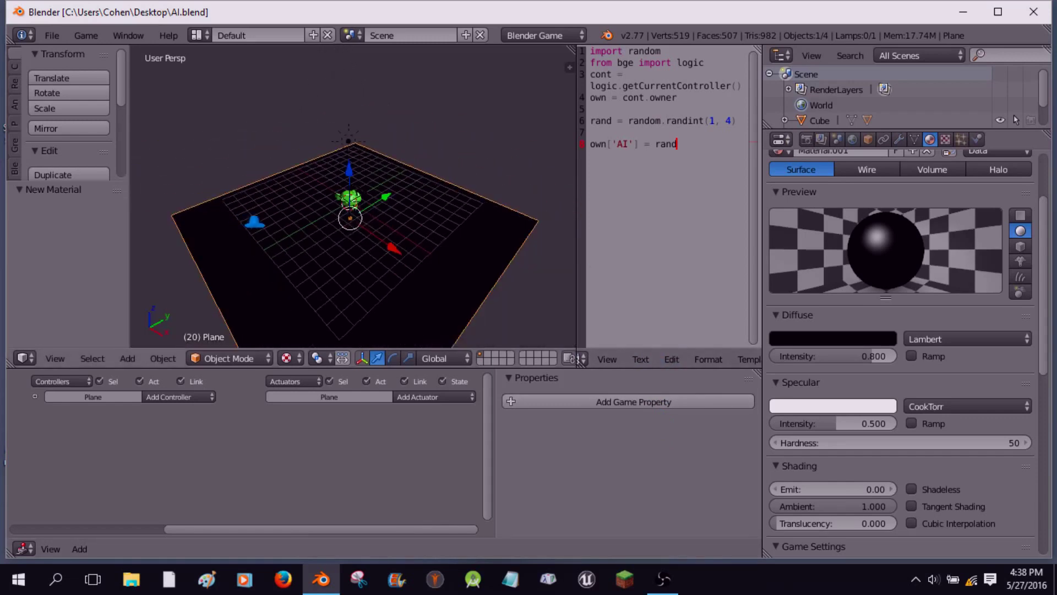
pyautogui.scroll(9, 330, 280)
pyautogui.scroll(4, 331, 280)
pyautogui.moveTo(342, 241); pyautogui.dragTo(373, 200, button='middle')
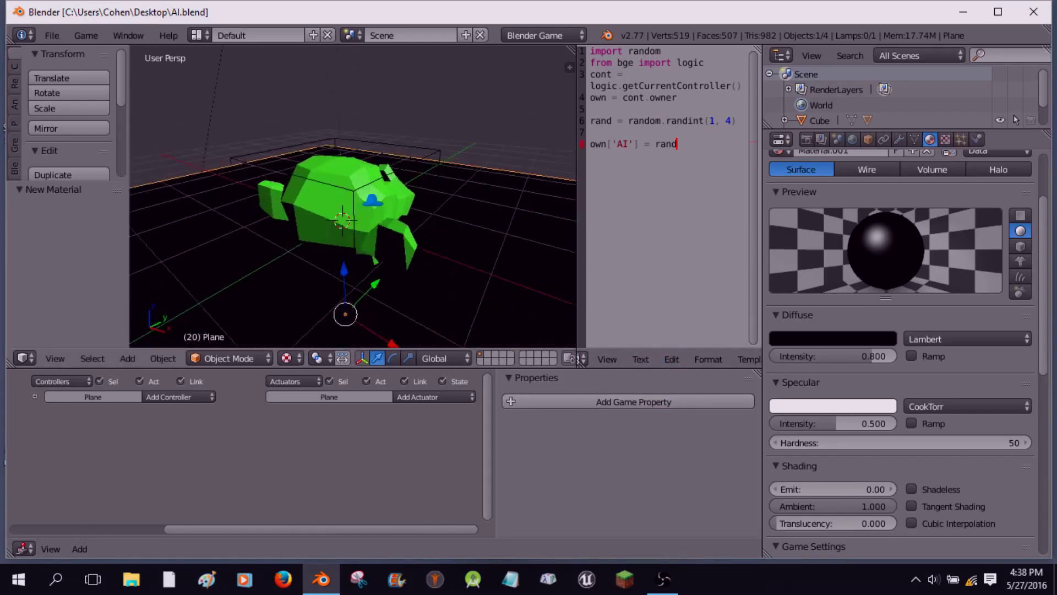
pyautogui.rightClick(329, 169)
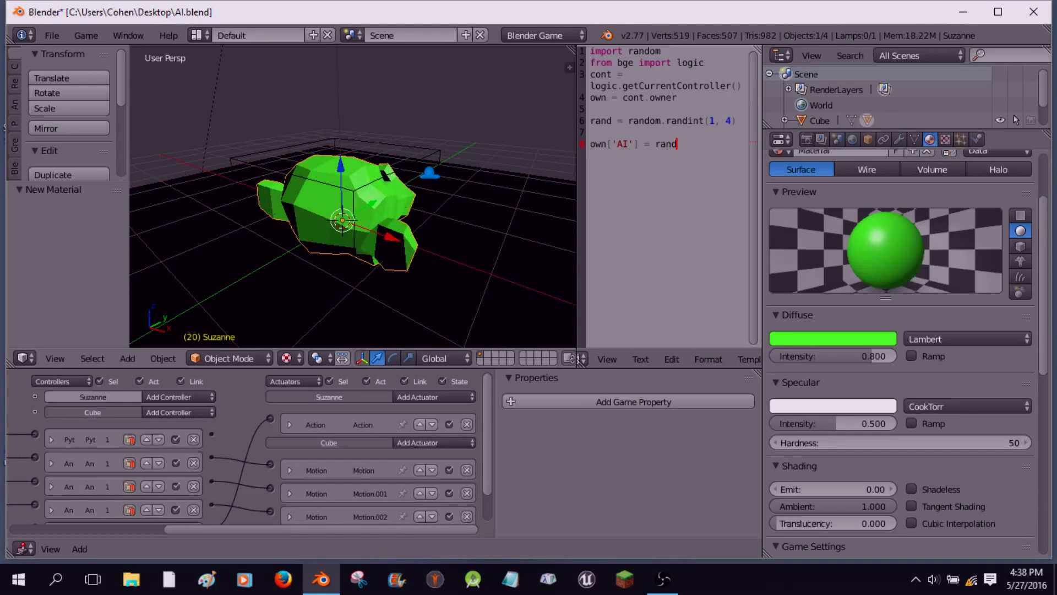
pyautogui.rightClick(429, 175)
pyautogui.moveTo(349, 250); pyautogui.dragTo(337, 259, button='middle')
pyautogui.scroll(-3, 309, 487)
pyautogui.scroll(5, 317, 464)
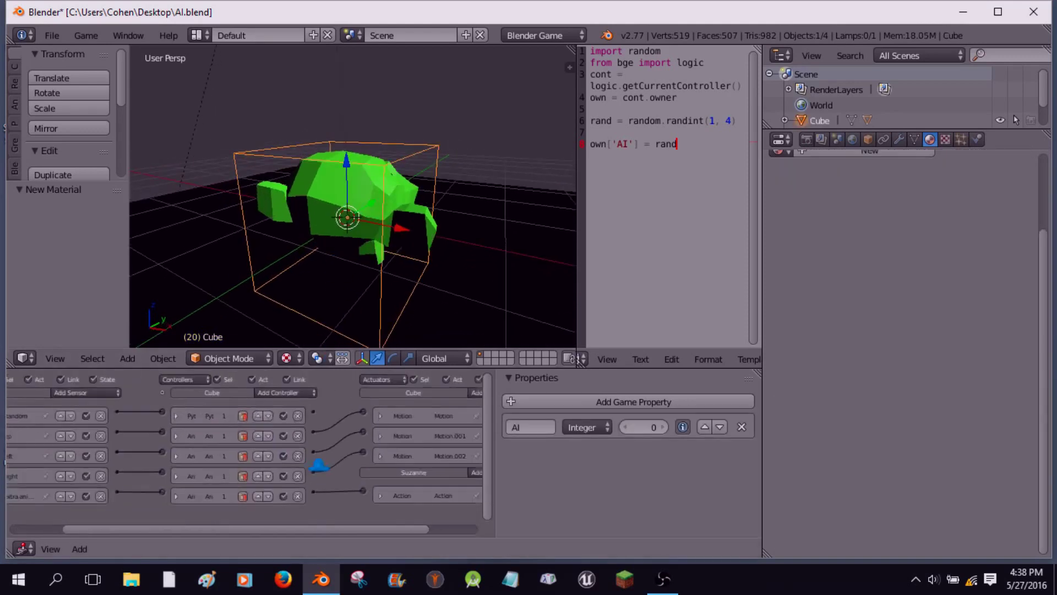
pyautogui.moveTo(352, 457); pyautogui.dragTo(167, 413, button='middle')
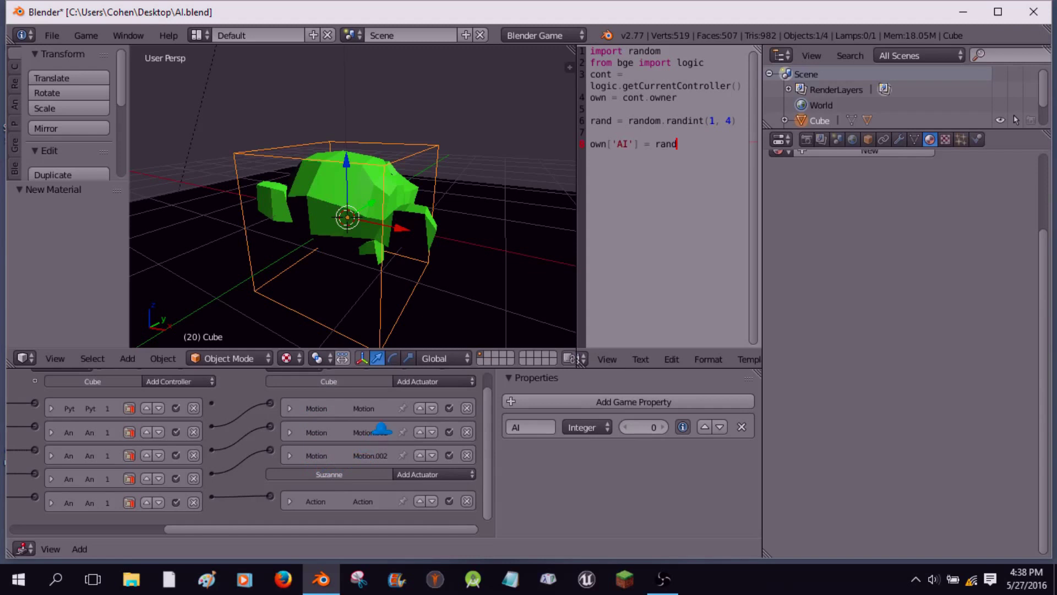
pyautogui.moveTo(405, 251); pyautogui.dragTo(335, 251, button='middle')
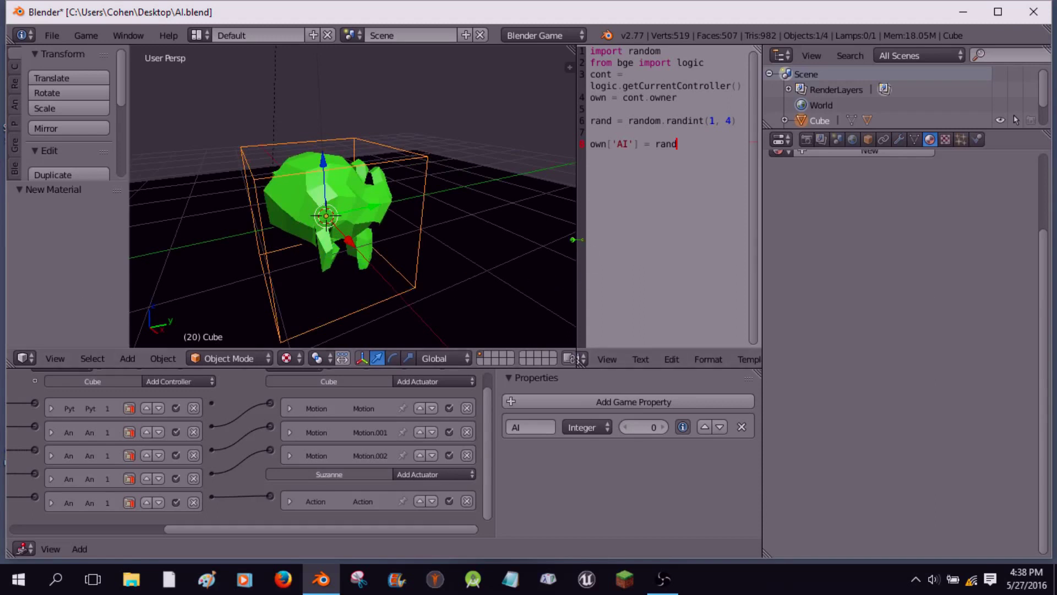
pyautogui.moveTo(574, 240); pyautogui.dragTo(548, 361)
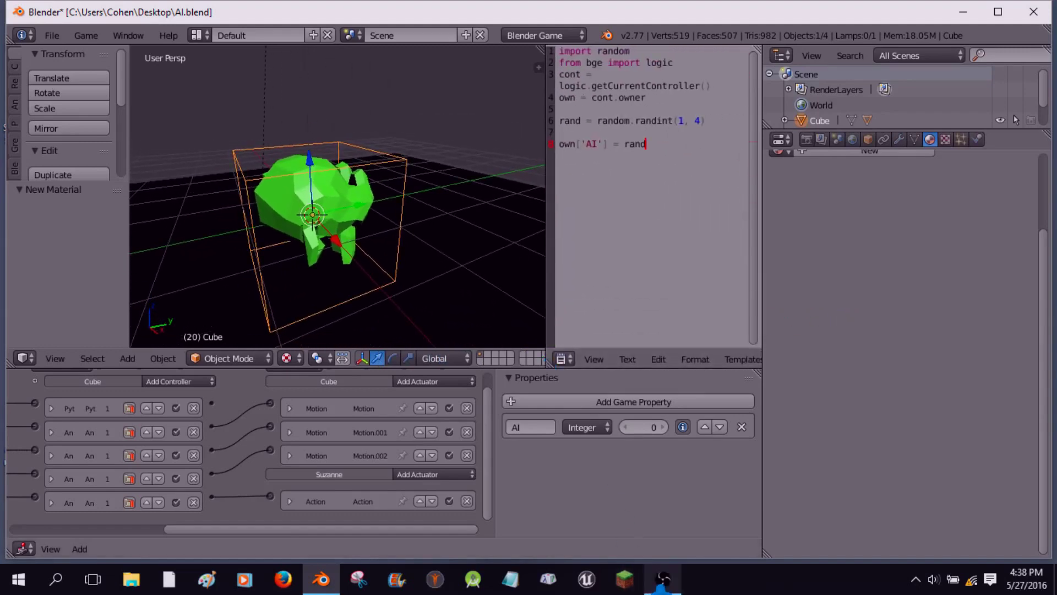